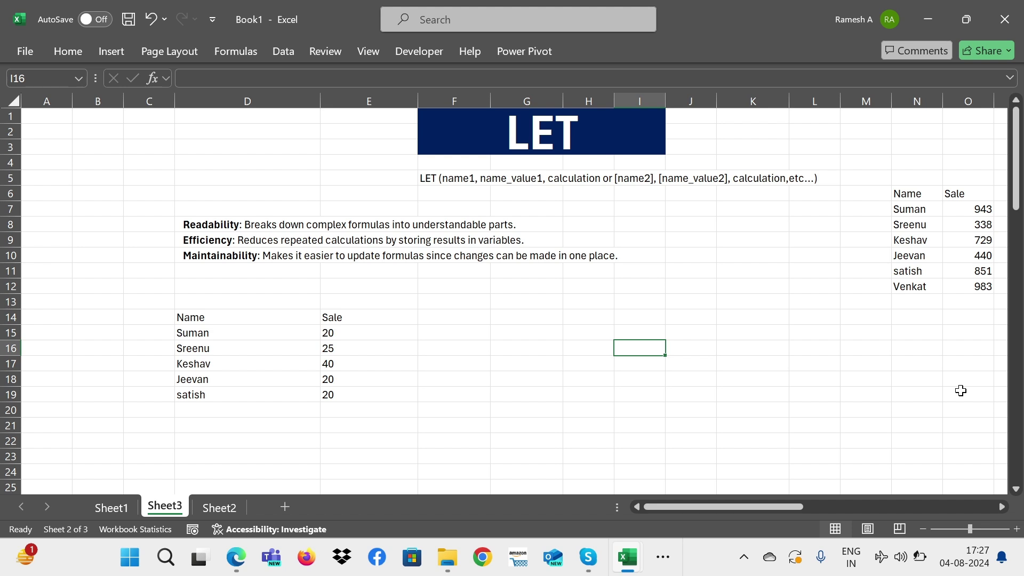
Review the LET benefit notes in D8:D10 and the Name column of the table starting at D14.
key(ctrl+Up)
key(Left)
key(Left)
key(Down)
key(Down)
key(Down)
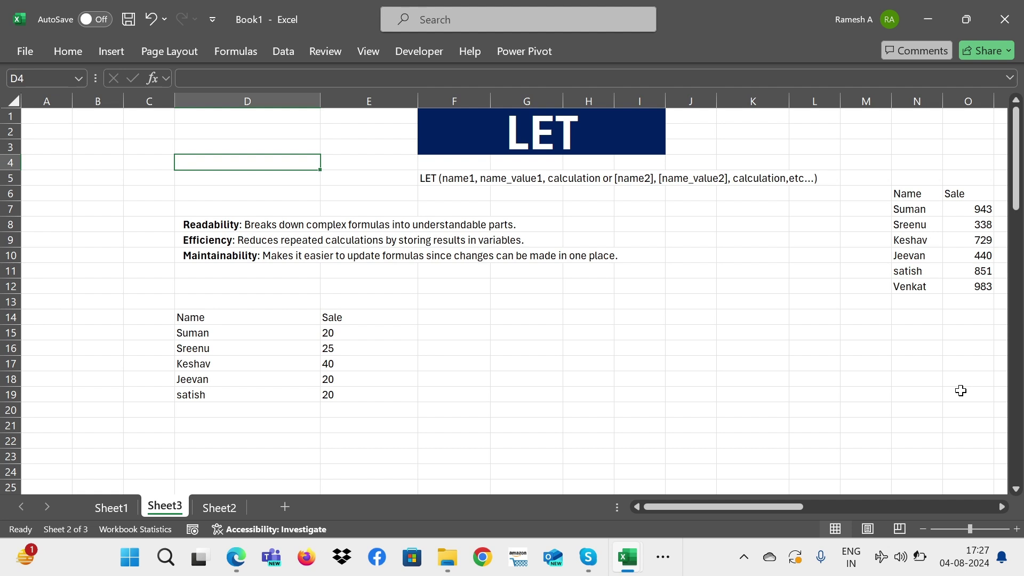
key(Down)
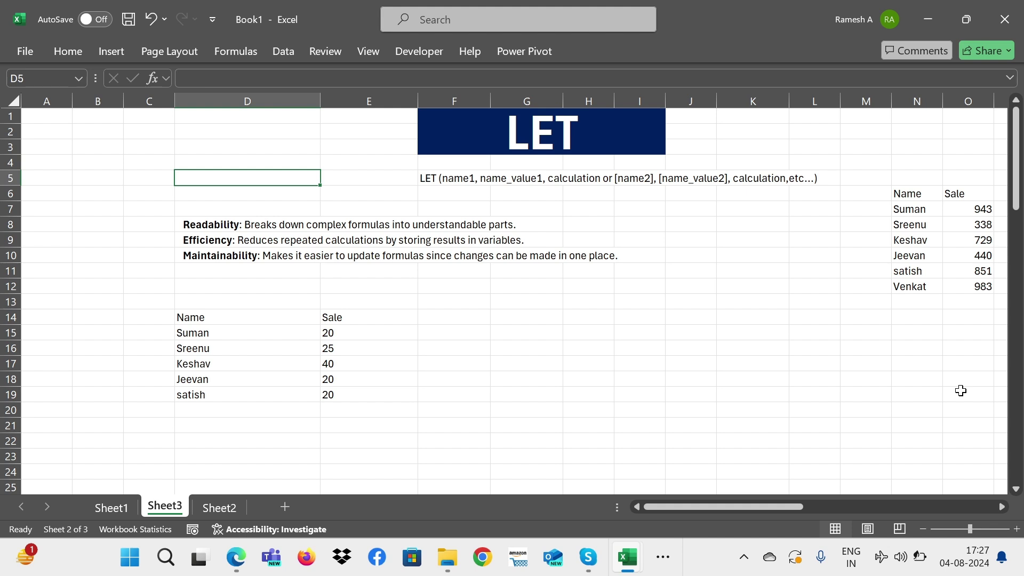
key(Down)
key(Down)
key(Down)
key(shift+Down)
key(shift+Down)
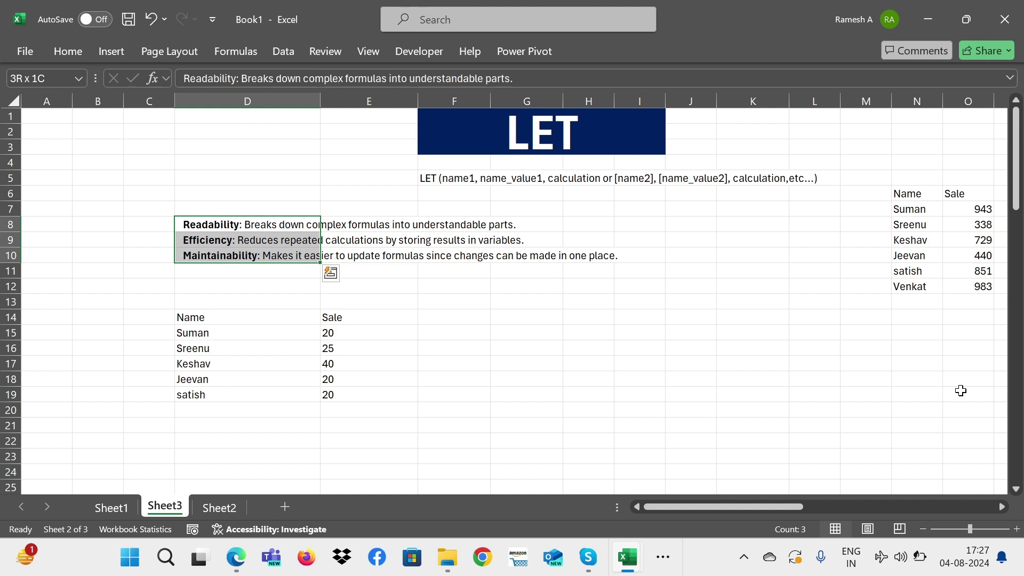
key(Down)
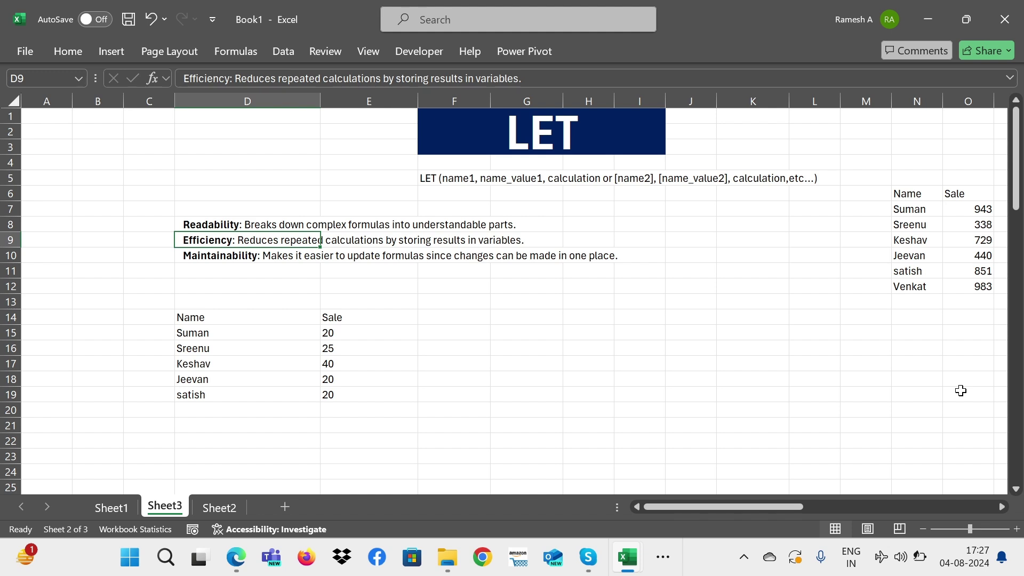
key(Down)
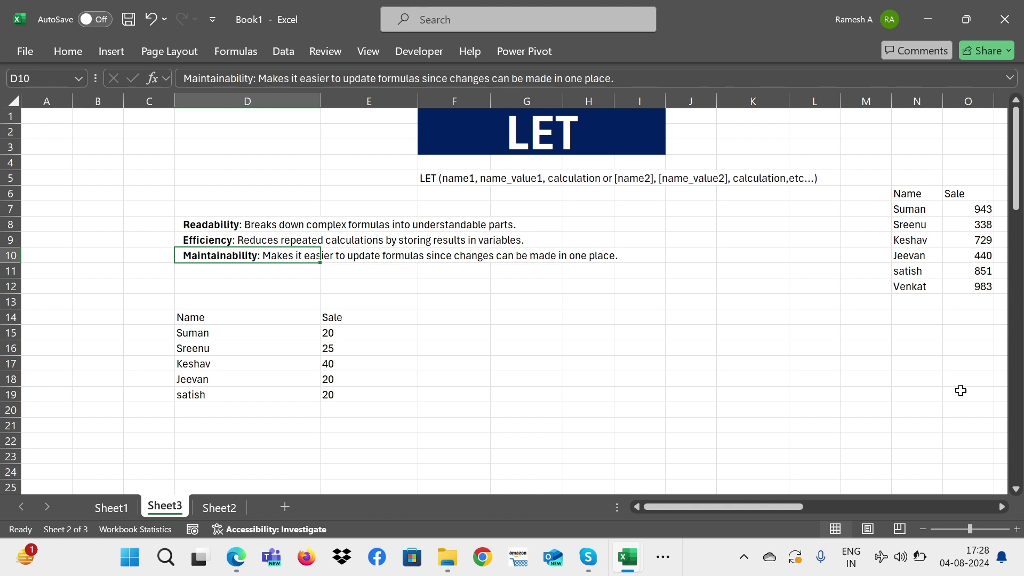
key(Down)
key(Down)
key(Down)
key(Down)
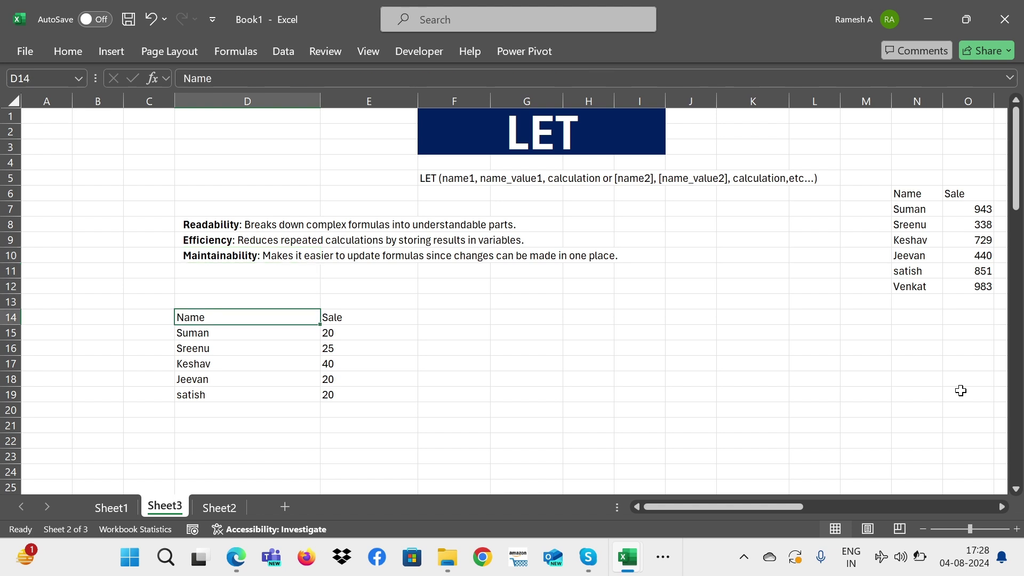
key(ctrl+shift+Down)
Enter the variable name x in H14 and its value 2 in I14.
key(Right)
key(Right)
key(Right)
key(Right)
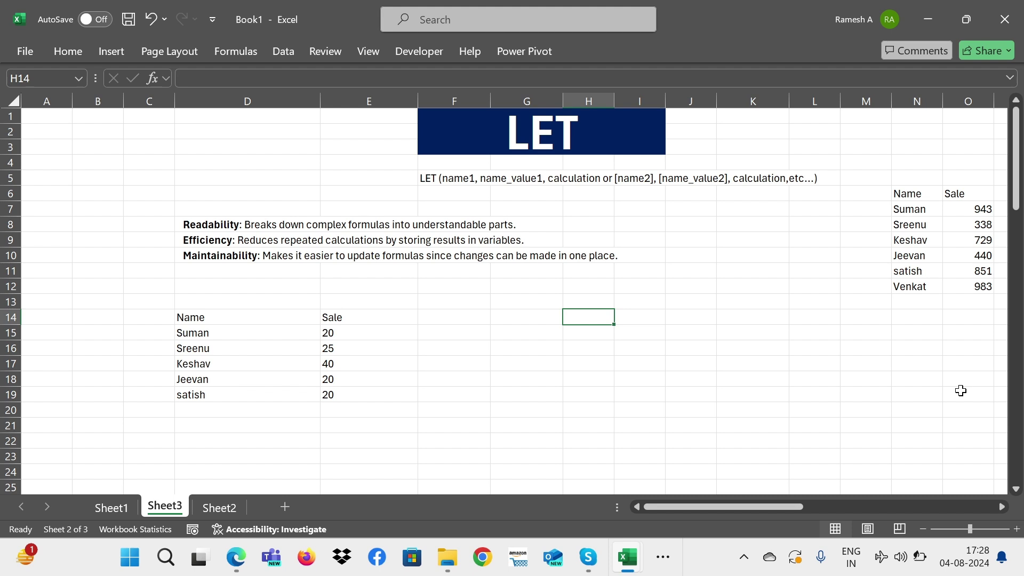
text(x)
key(Right)
text(2)
key(Return)
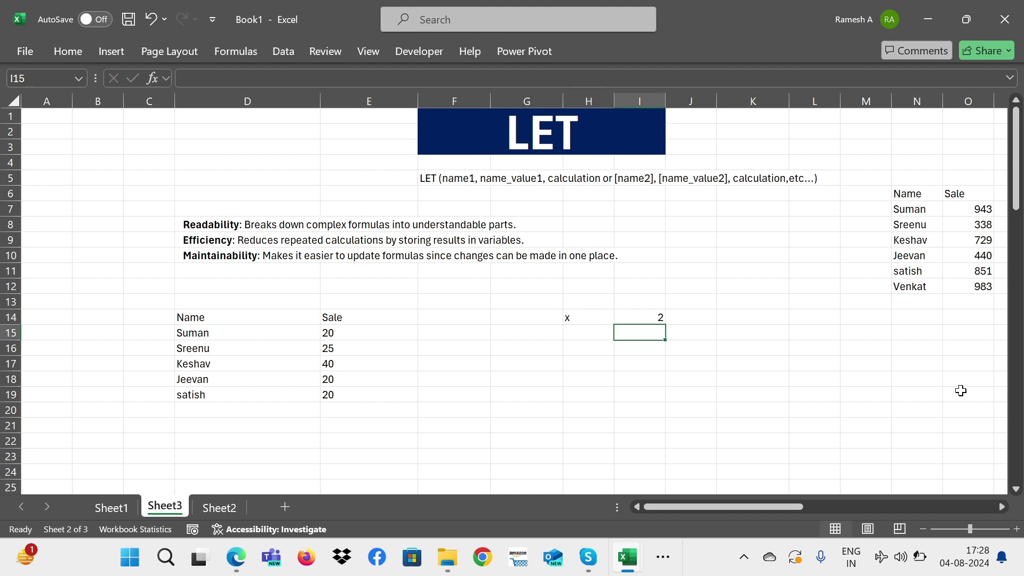
Enter the expression 2x in H17 and its result 4 in I17.
key(Left)
key(Down)
key(Down)
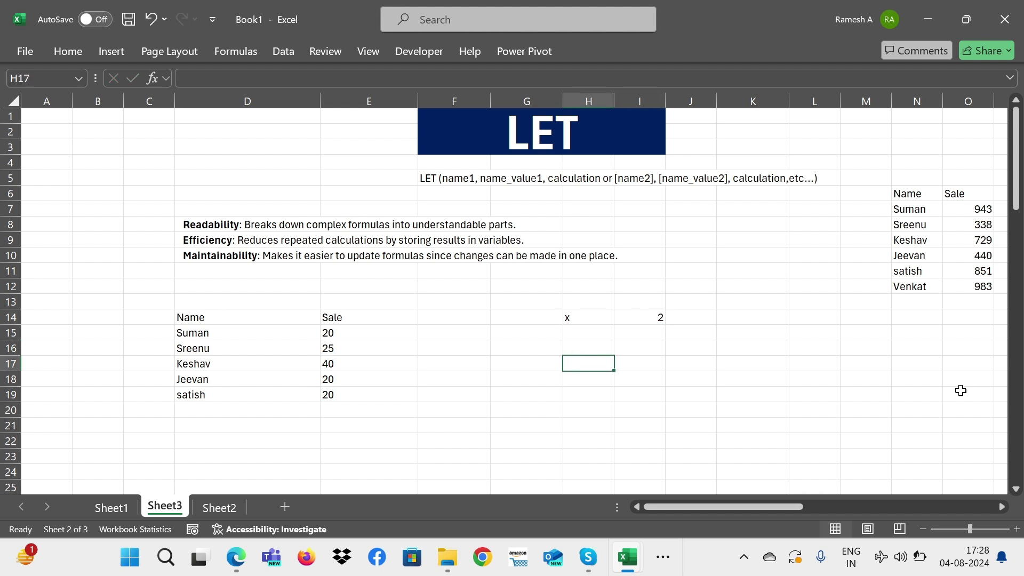
text(2x)
key(Return)
key(Up)
key(Up)
key(Up)
key(Down)
key(Down)
key(Up)
key(Up)
key(Right)
key(Down)
key(Down)
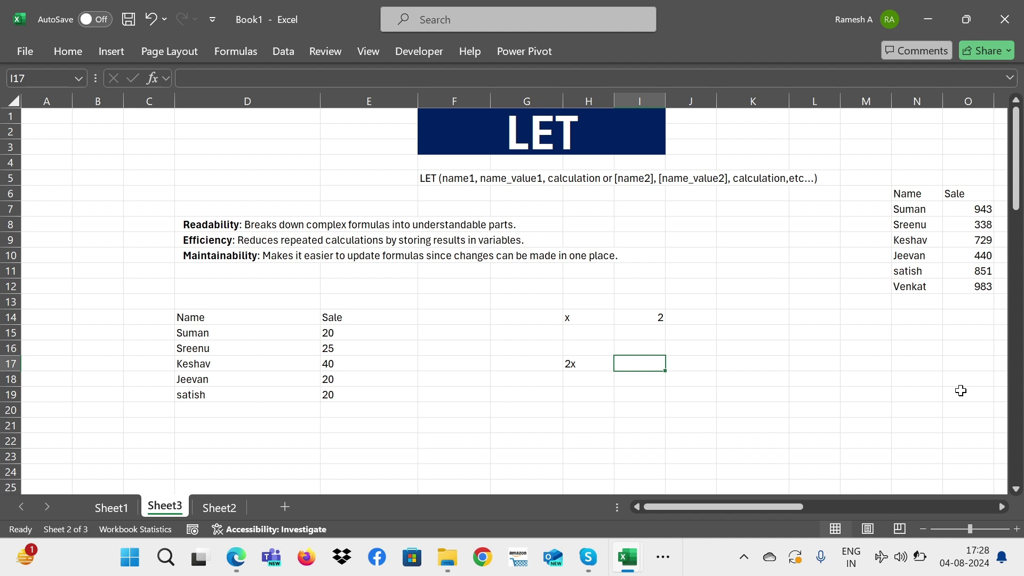
text(4)
key(Return)
Clear the 2x expression and its result from H17:I17.
key(Up)
key(shift+Left)
key(Delete)
Enter the variable y in H16 with value 4 in I16, and write the expression x+y in I18.
key(Up)
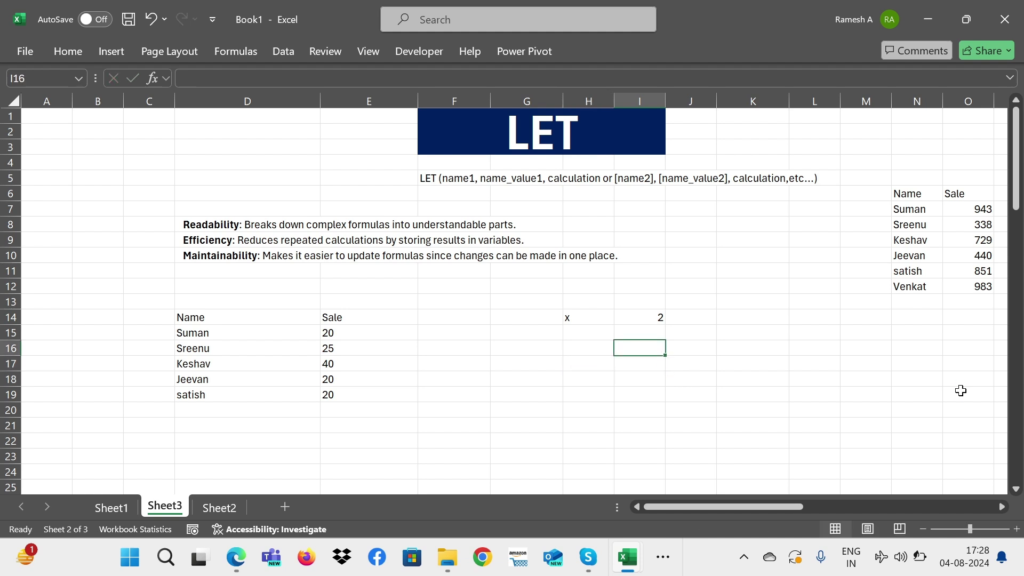
text(y)
key(Right)
text(4)
key(Return)
key(Return)
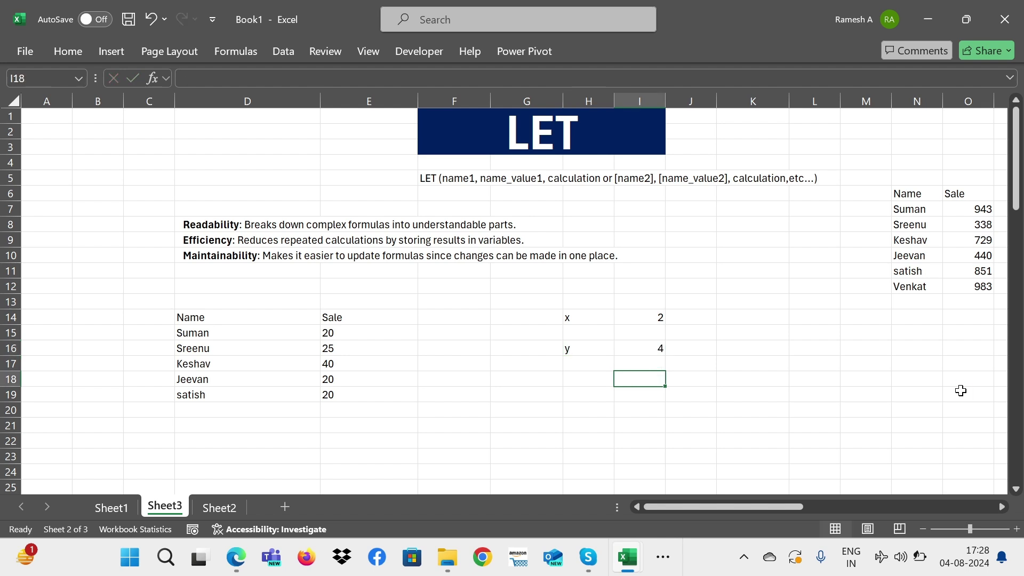
text(x+y)
key(Return)
Clear the x and y example values and the x+y expression from H14:I18.
key(Up)
key(Up)
key(Up)
key(Up)
key(Left)
key(Up)
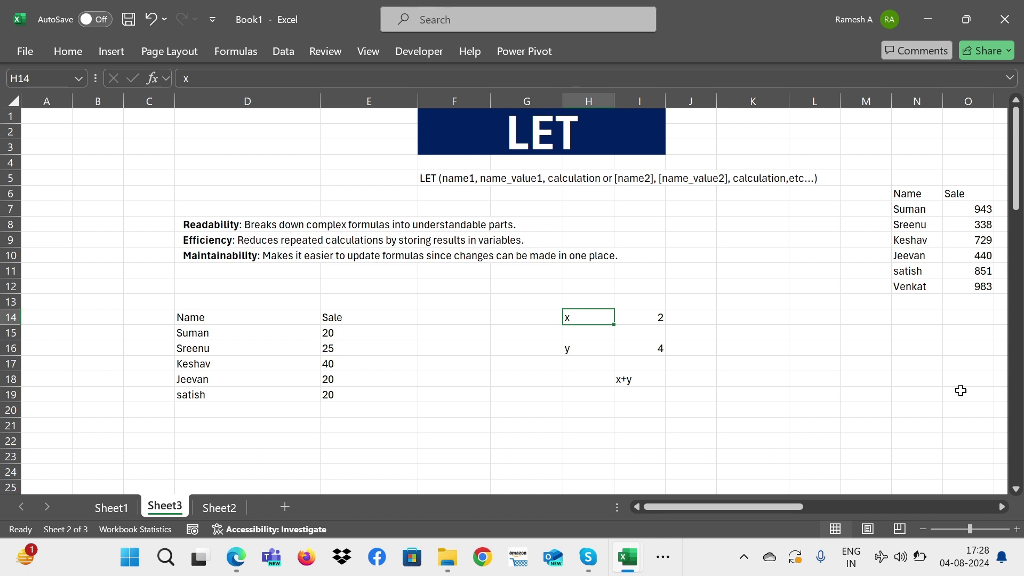
key(shift+Right)
key(shift+Down)
key(shift+Down)
key(shift+Down)
key(shift+Down)
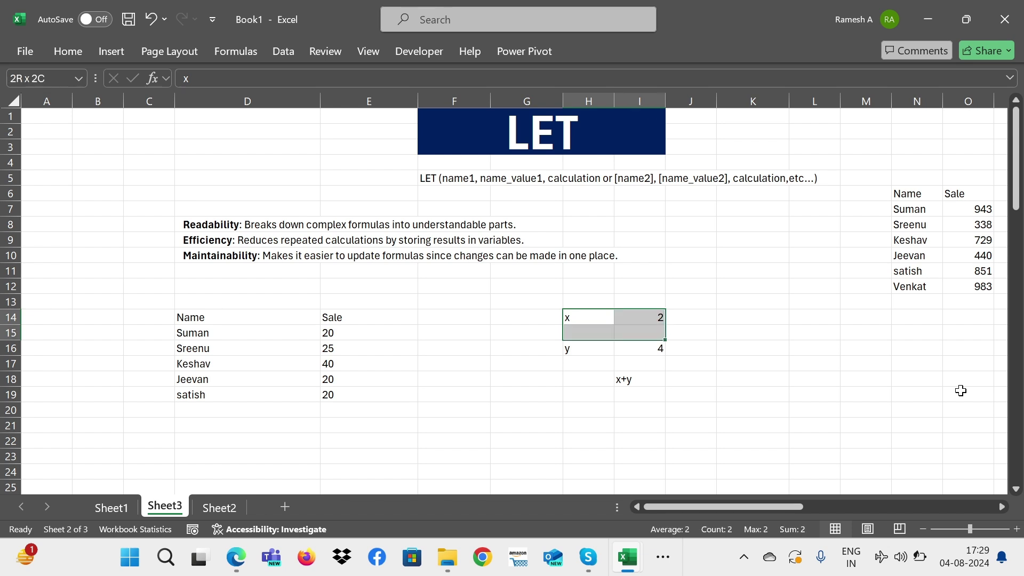
key(Delete)
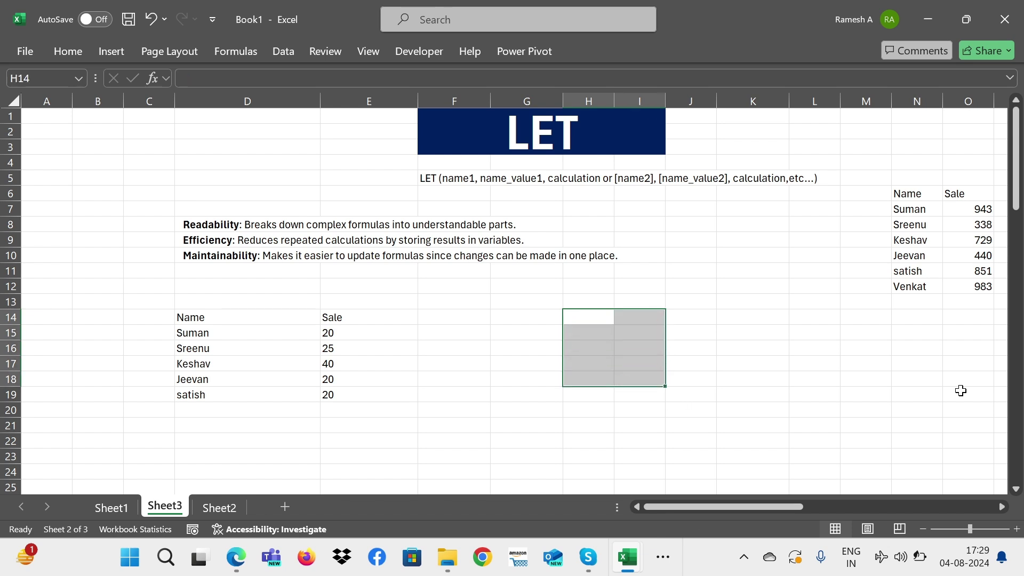
Enter the single-variable formula =LET(x,2,5*x) in cell I14.
key(Left)
key(Up)
key(Right)
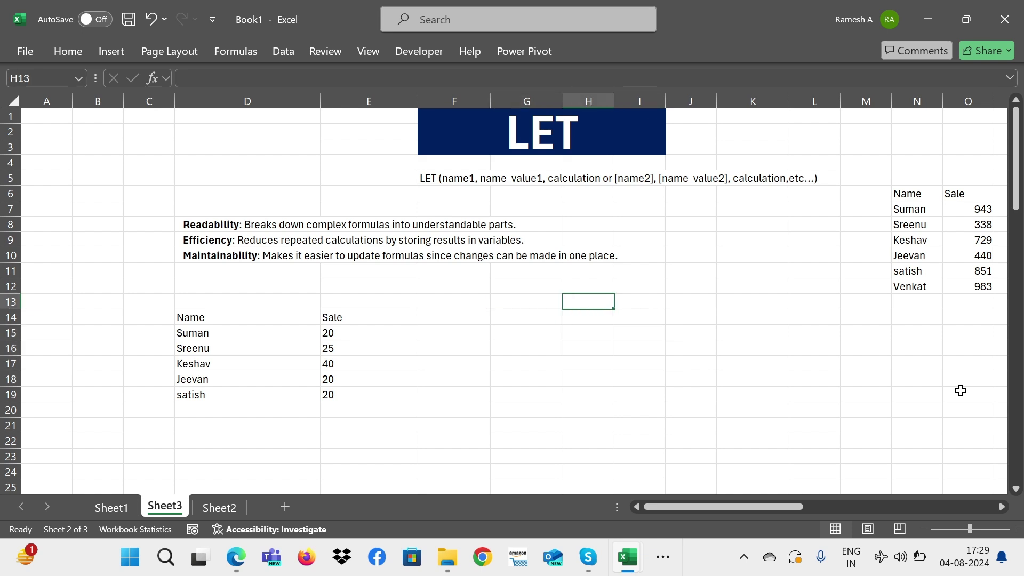
key(Right)
key(Down)
text(=l)
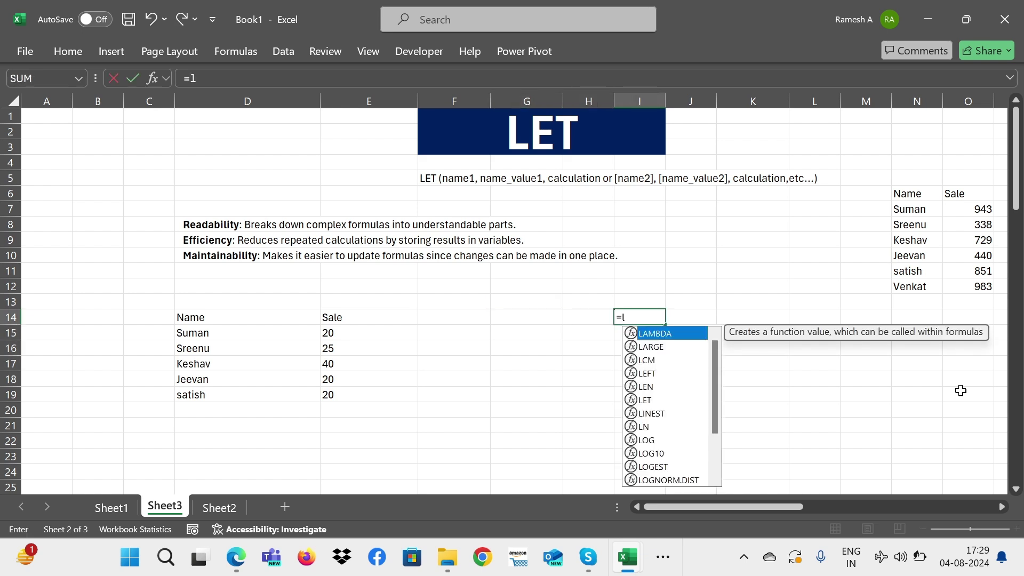
text(et()
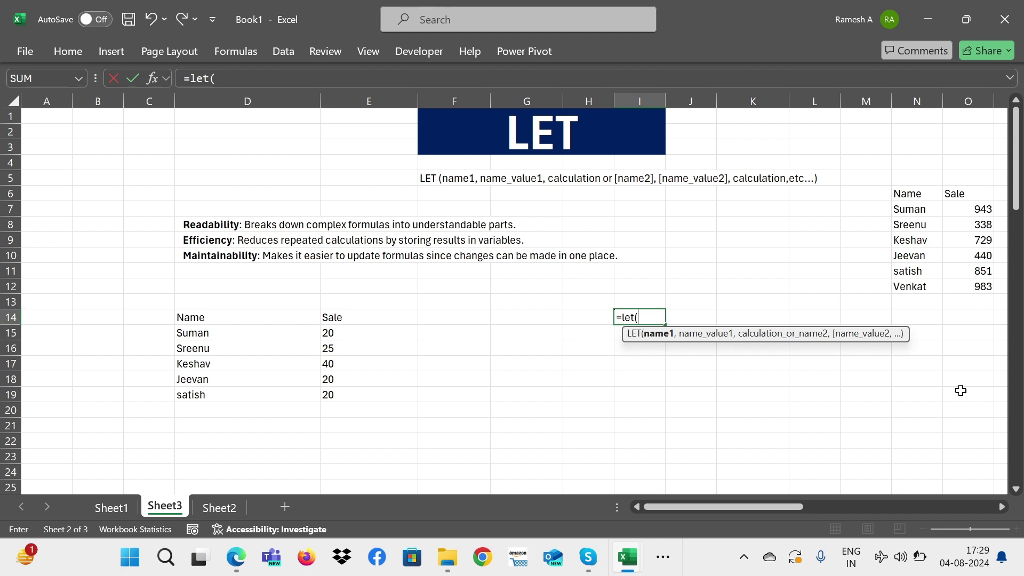
text(x,)
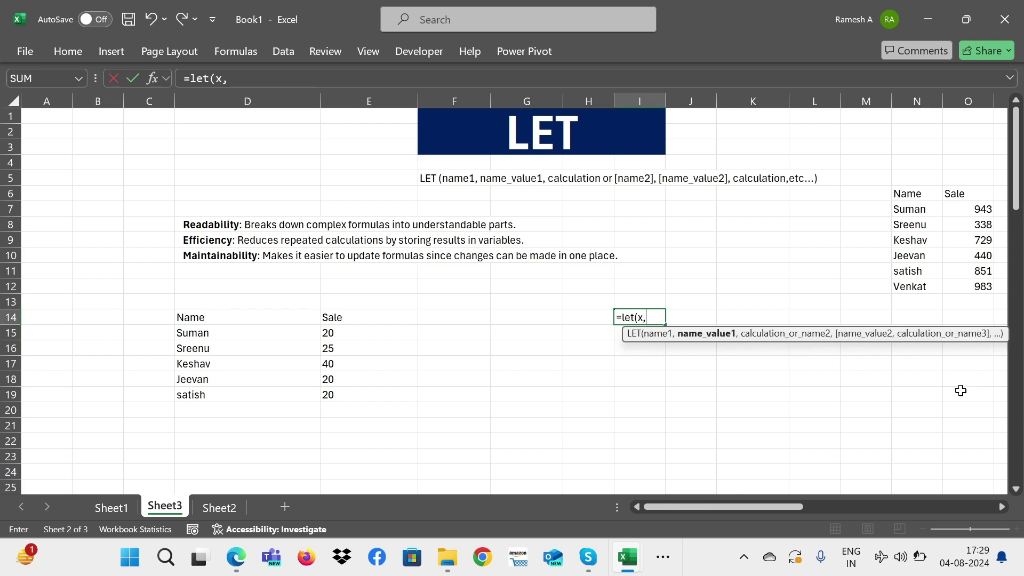
text(2,)
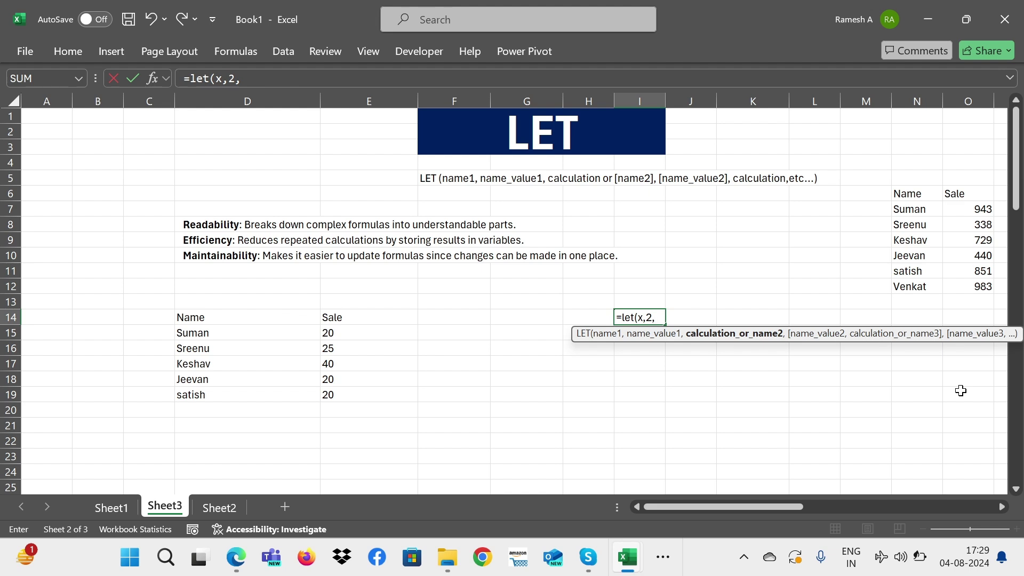
text(5Px)
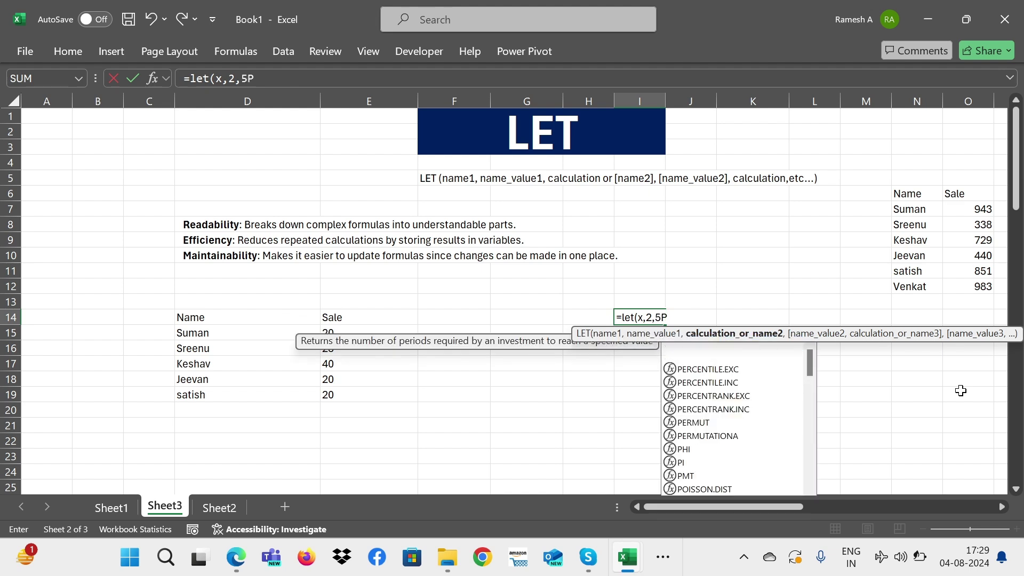
key(BackSpace)
key(BackSpace)
text(*x))
key(Return)
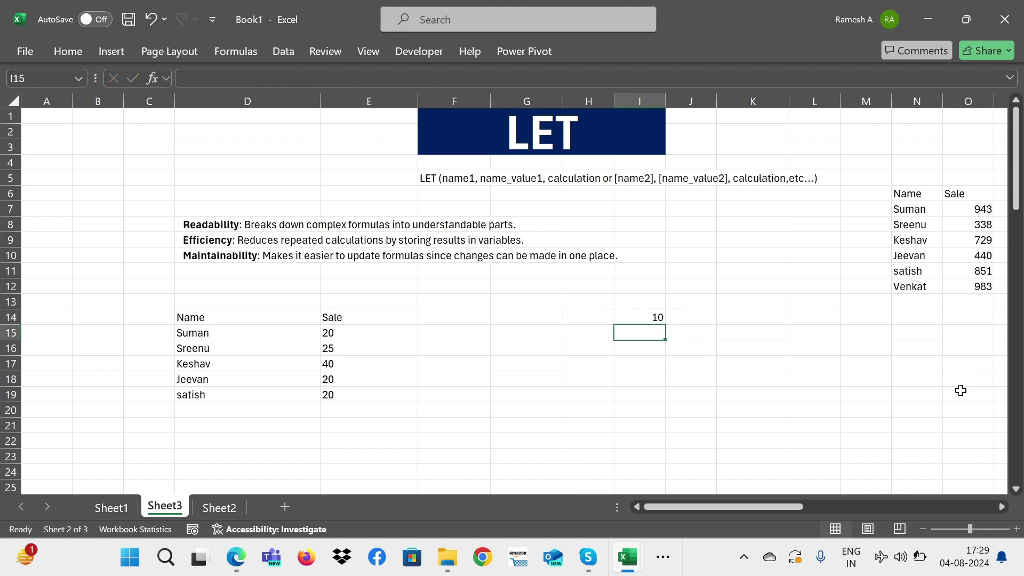
Replace the formula in I14 with the two-variable version =LET(x,3,y,5,x+y).
key(Up)
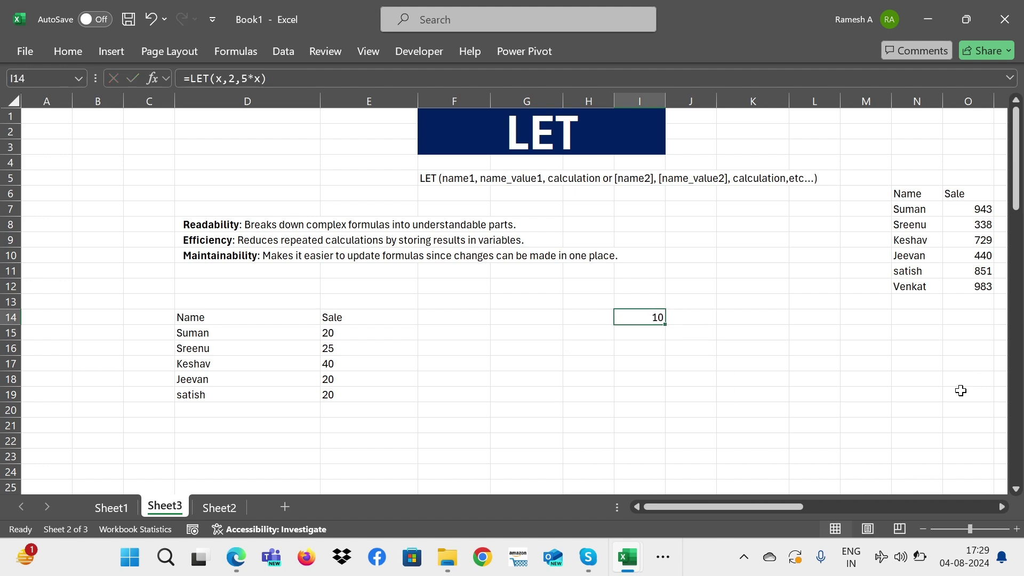
key(Delete)
text(=l)
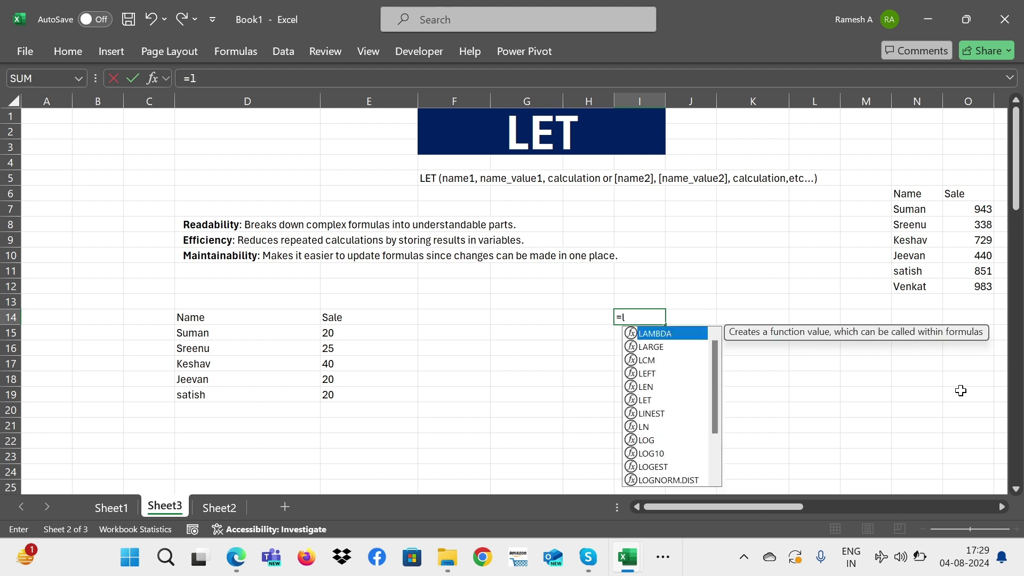
text(et()
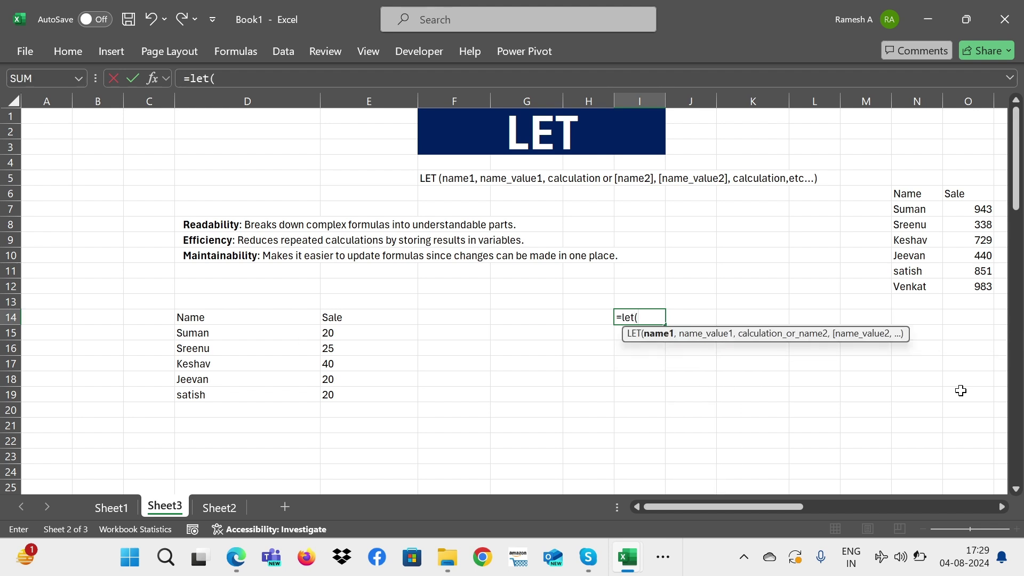
text(x,)
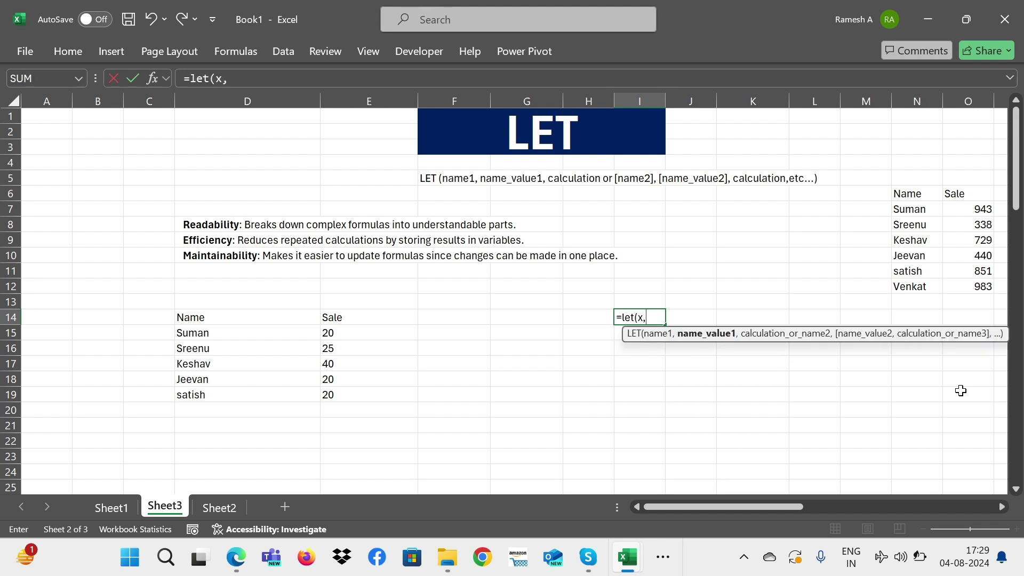
text(3,)
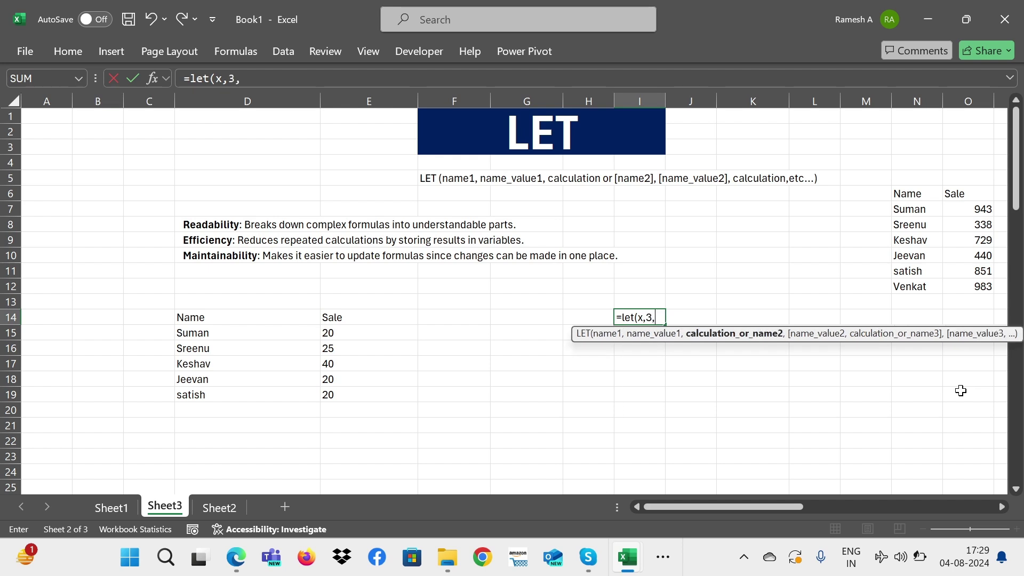
text(y,)
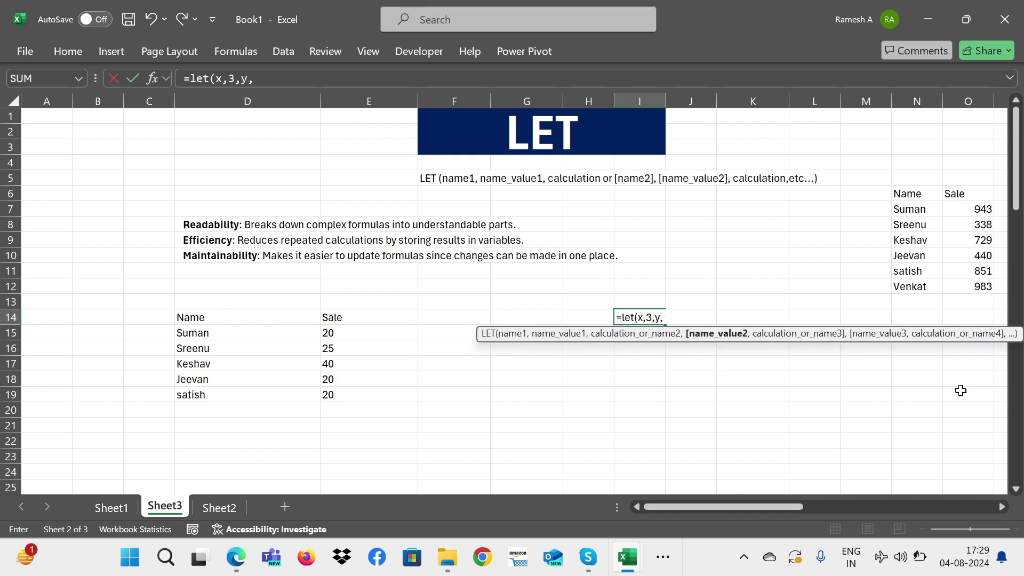
text(5,)
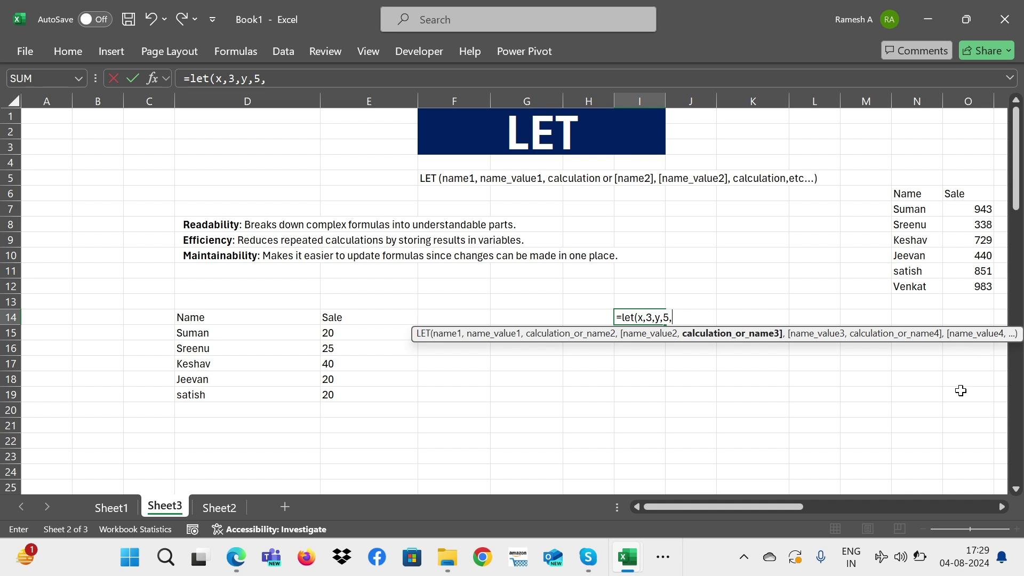
text(X+Y))
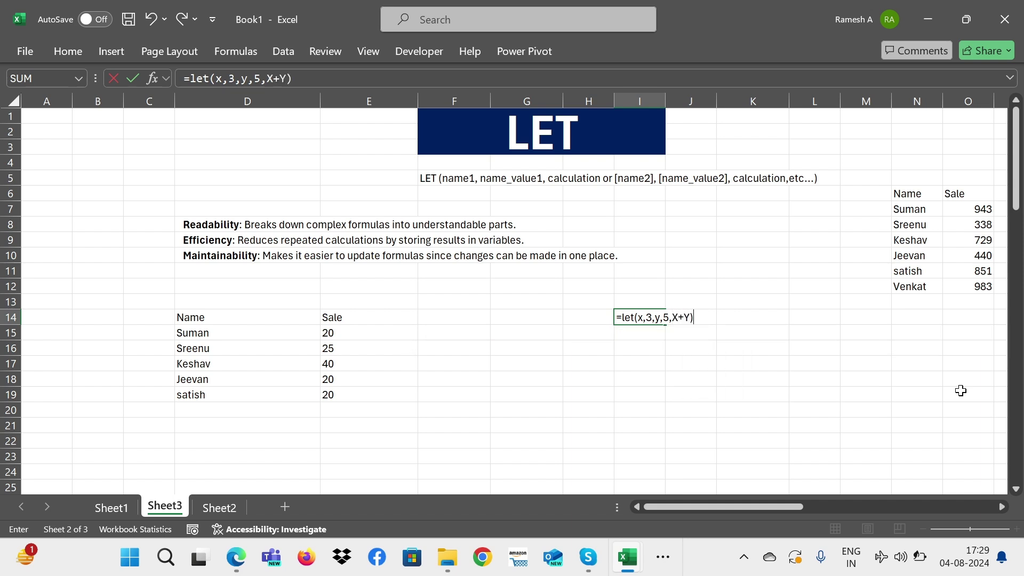
key(Return)
Clear the two-variable LET formula from I14.
key(Up)
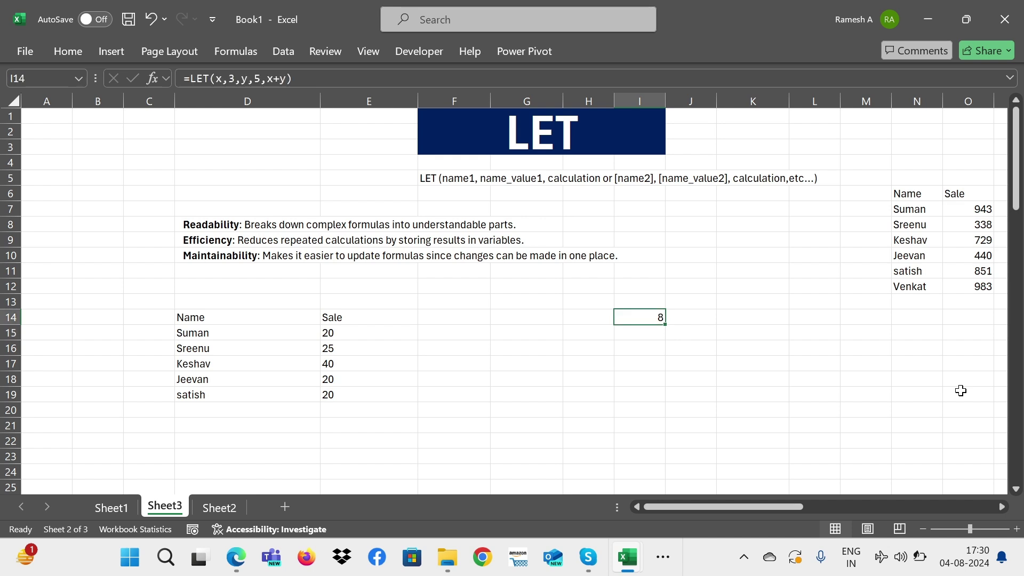
key(Delete)
Examine the names and their Sale values in the table at D14:E19.
key(Left)
key(Left)
key(Left)
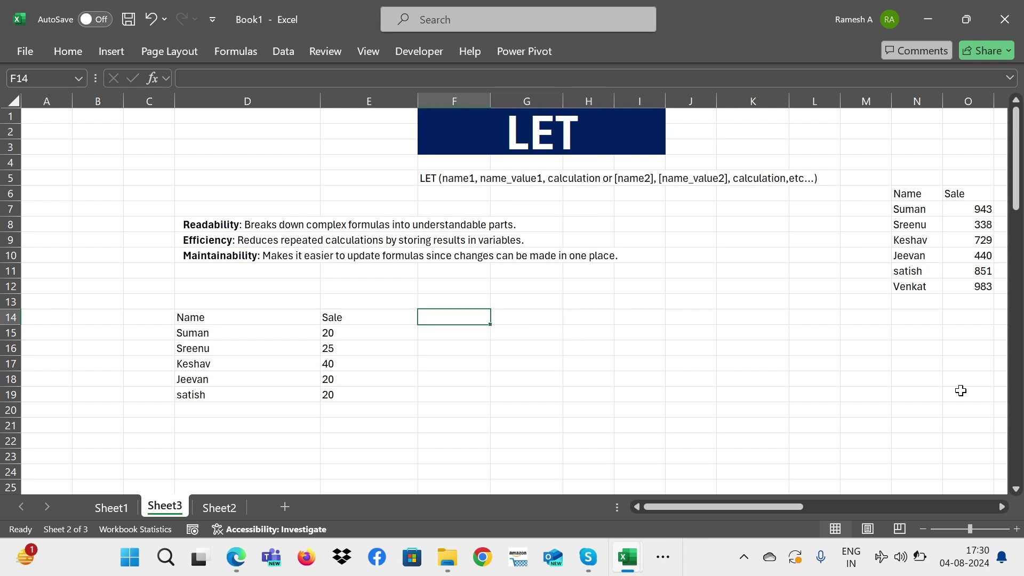
key(Left)
key(Left)
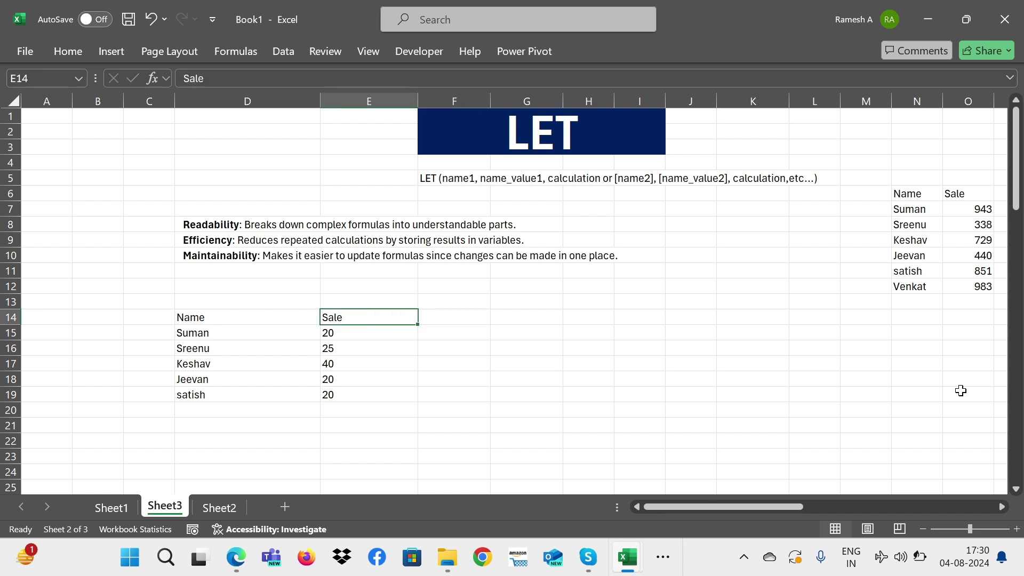
key(ctrl+shift+Down)
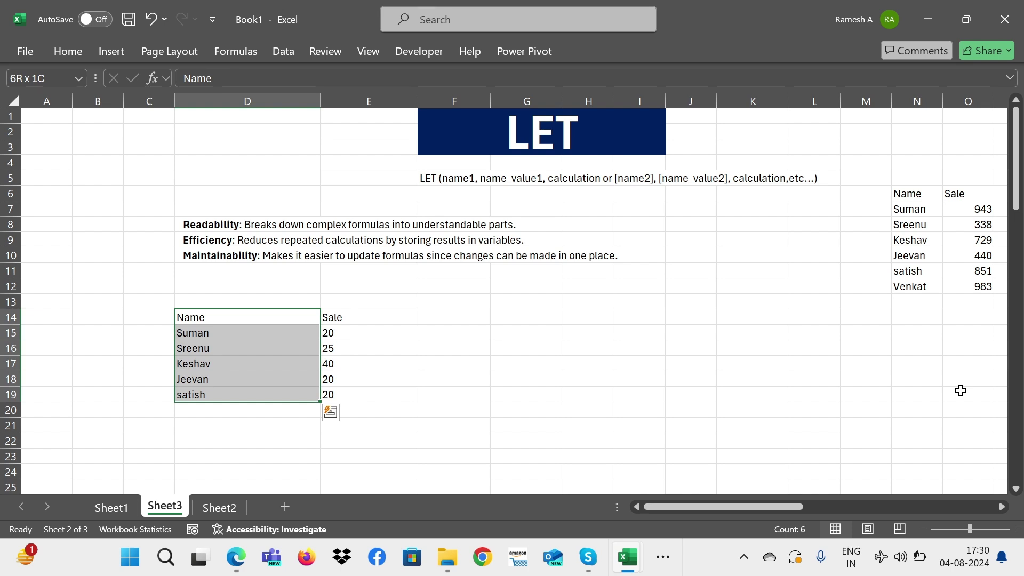
key(Down)
key(Down)
key(Down)
key(Right)
key(Up)
key(Up)
key(Down)
key(Down)
key(Down)
key(Down)
key(Up)
key(Up)
key(Up)
key(Up)
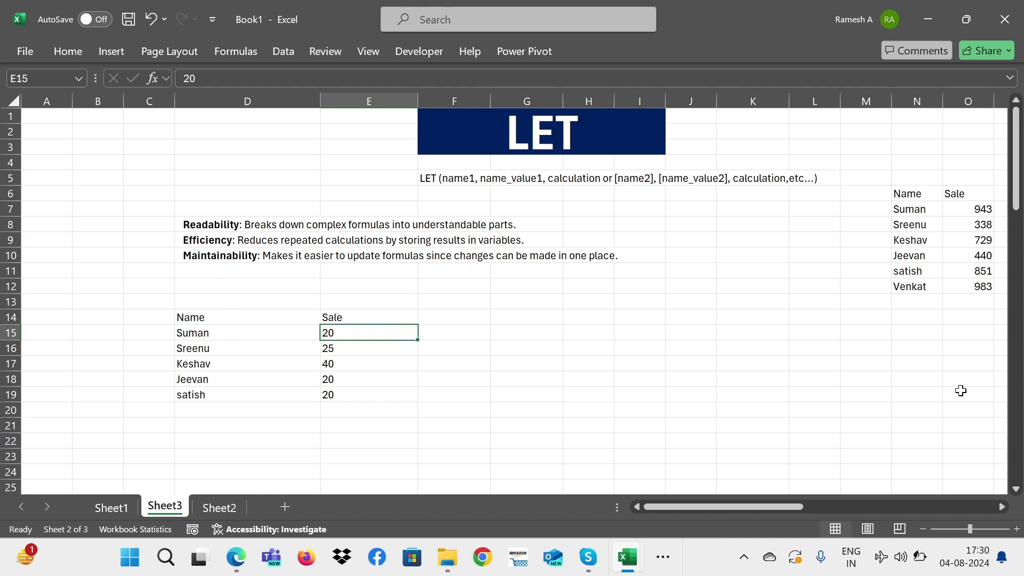
Start an IF formula in F15 that tests whether E15 is less than AVERAGE($E$15:$E$19).
key(Right)
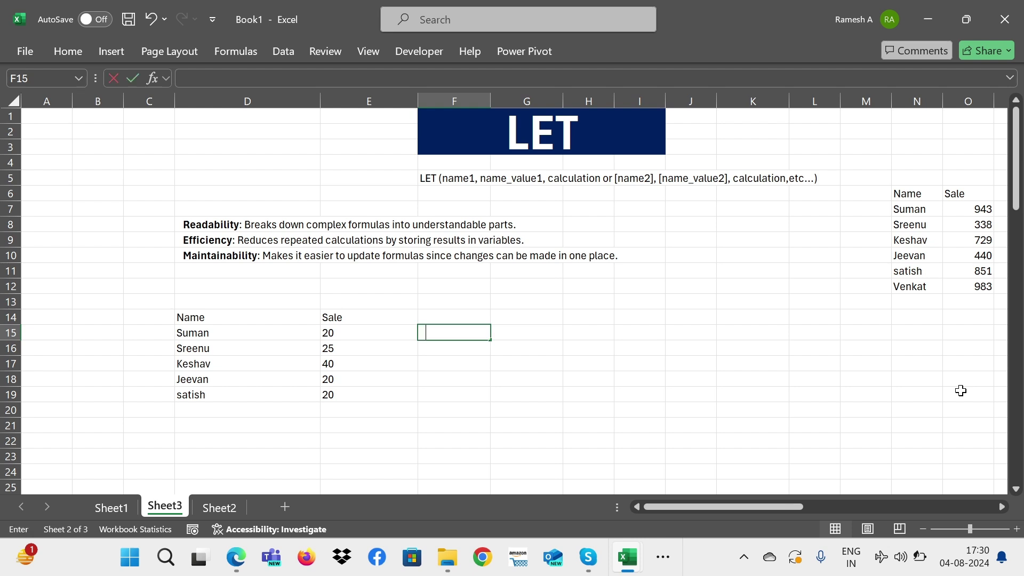
text(=if)
text(()
key(BackSpace)
text(()
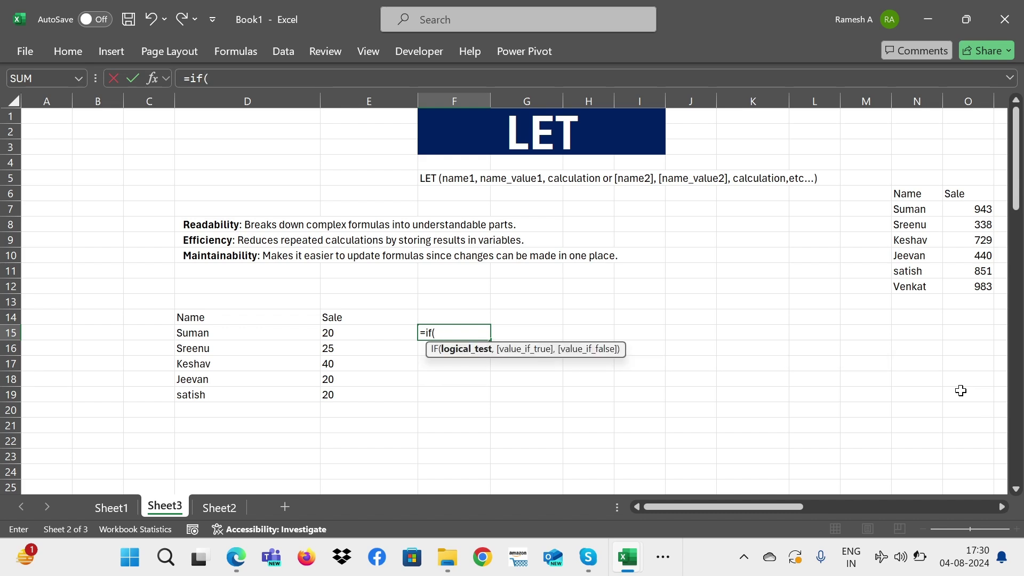
key(Left)
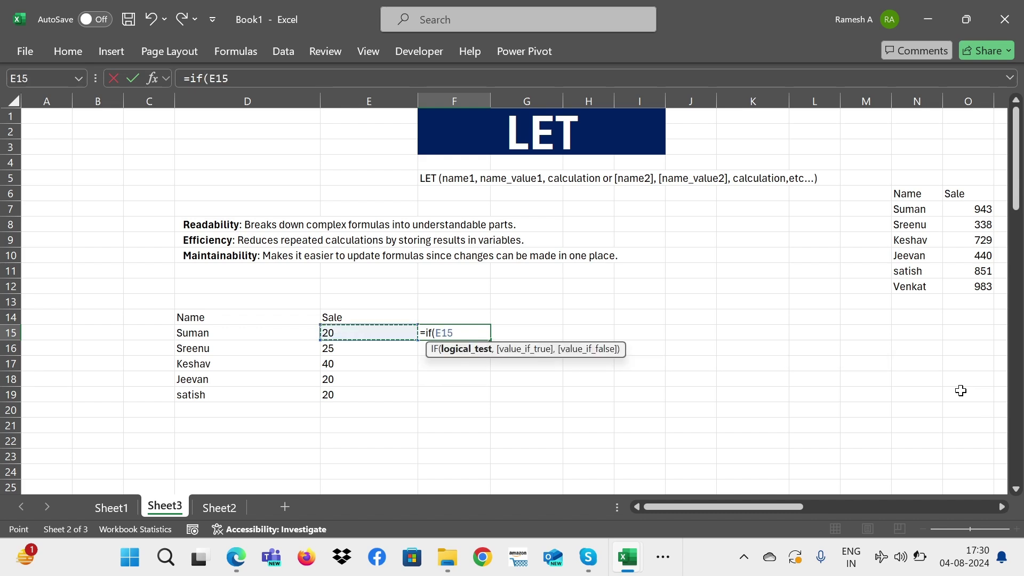
text(<ave)
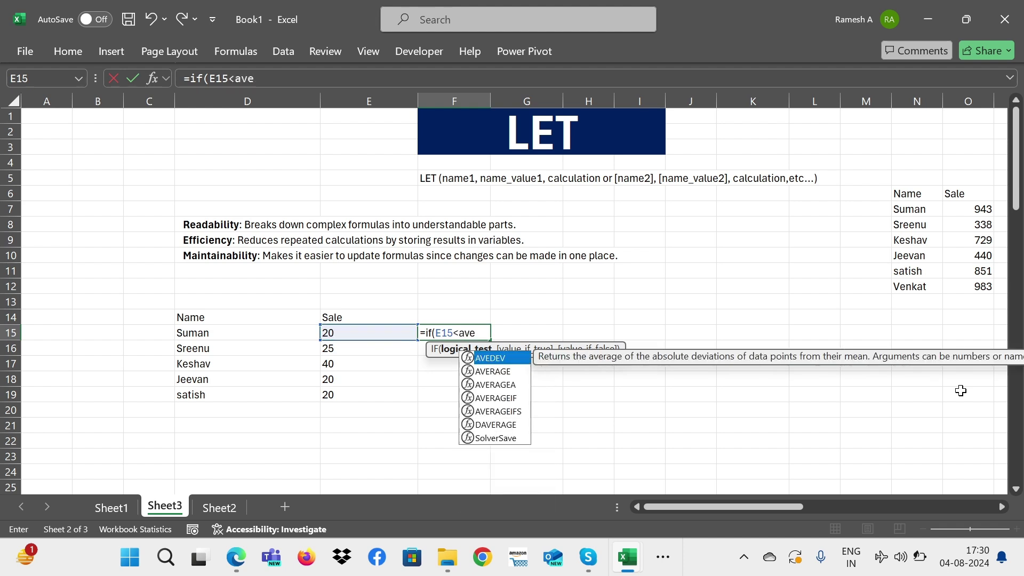
text(rage()
key(Left)
key(ctrl+shift+Down)
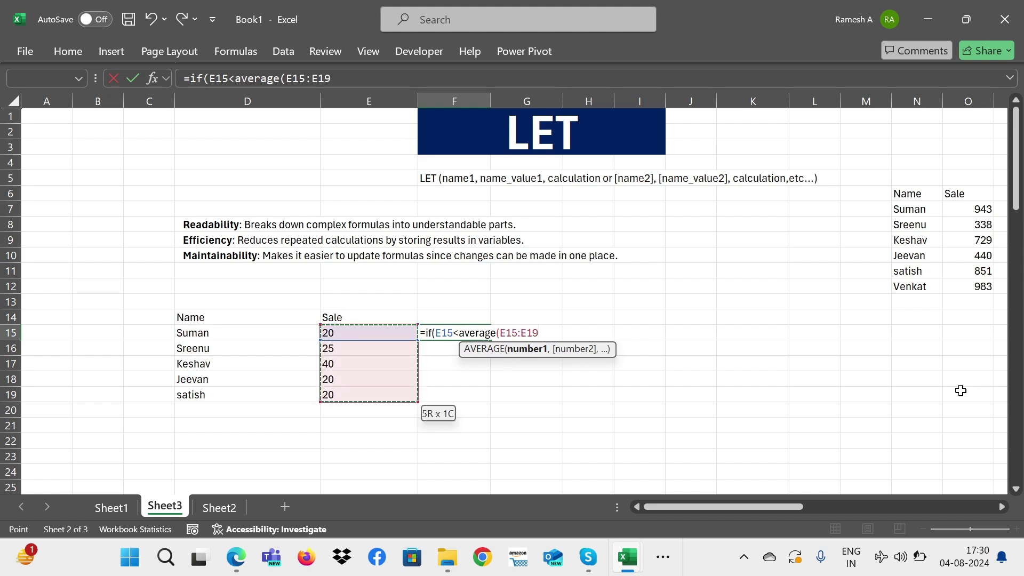
key(F4)
text())
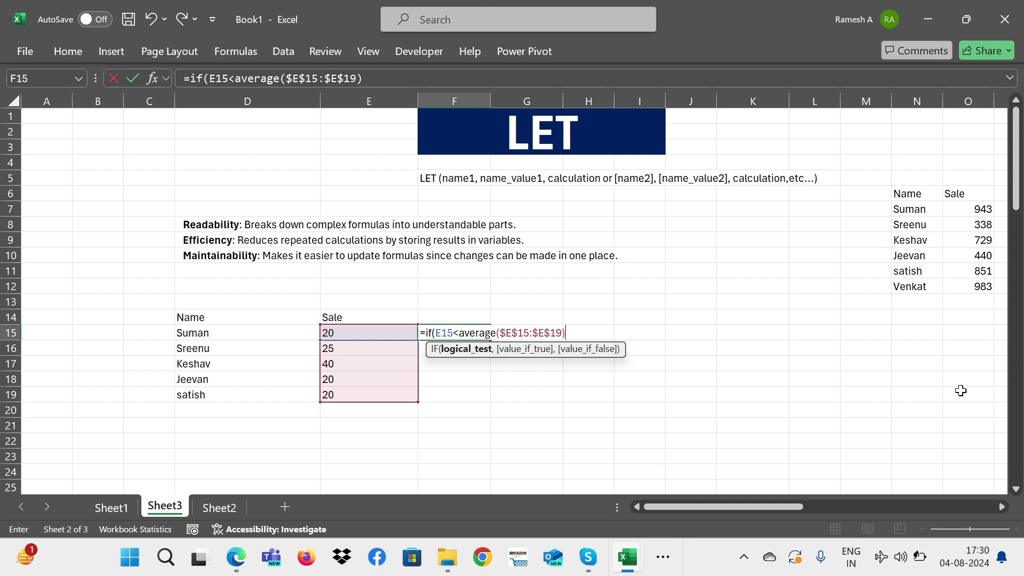
text(,)
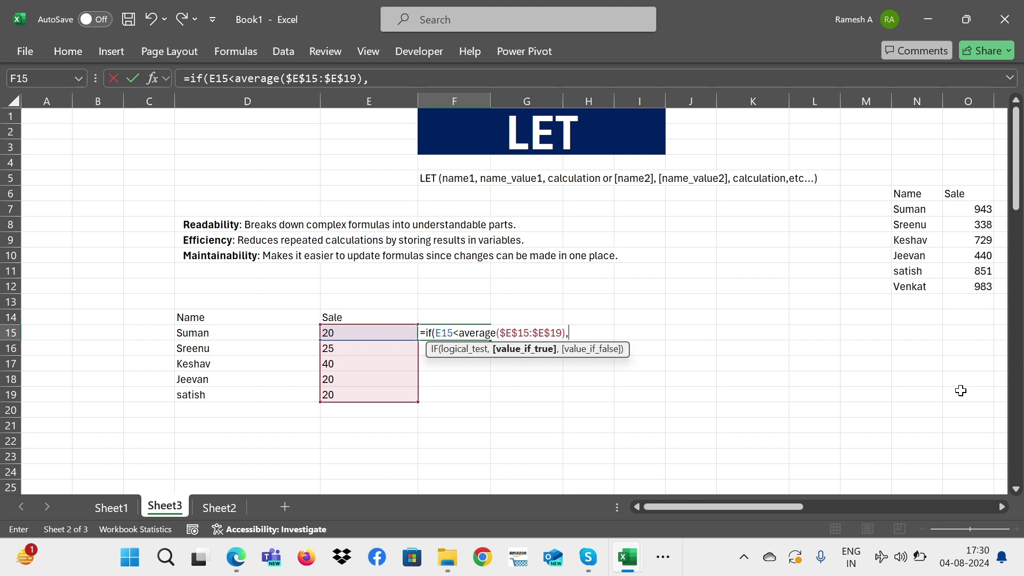
Give the first test in F15 the result "below average" and change the function from IF to IFS.
text("below a)
text(verage)
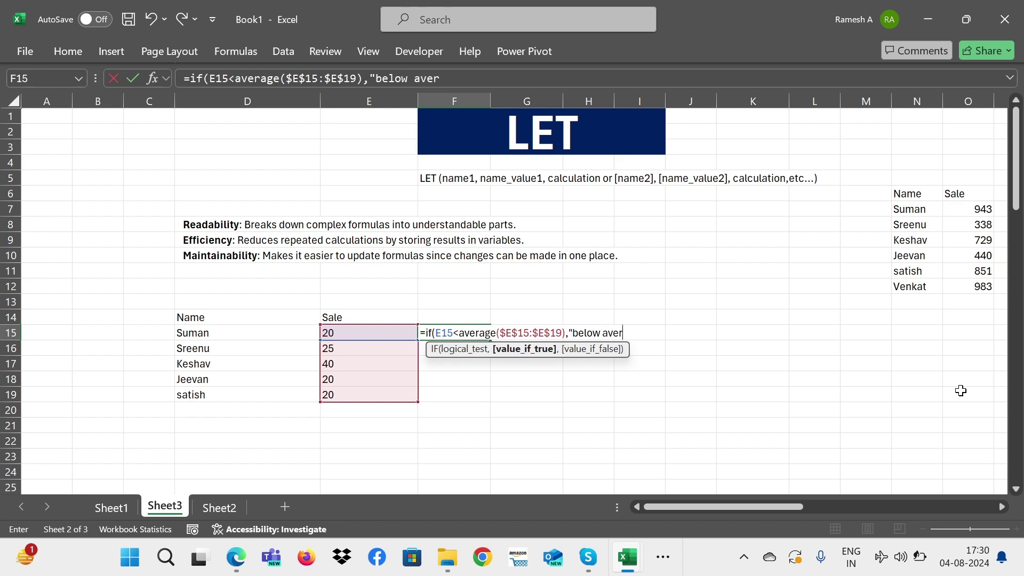
text(",)
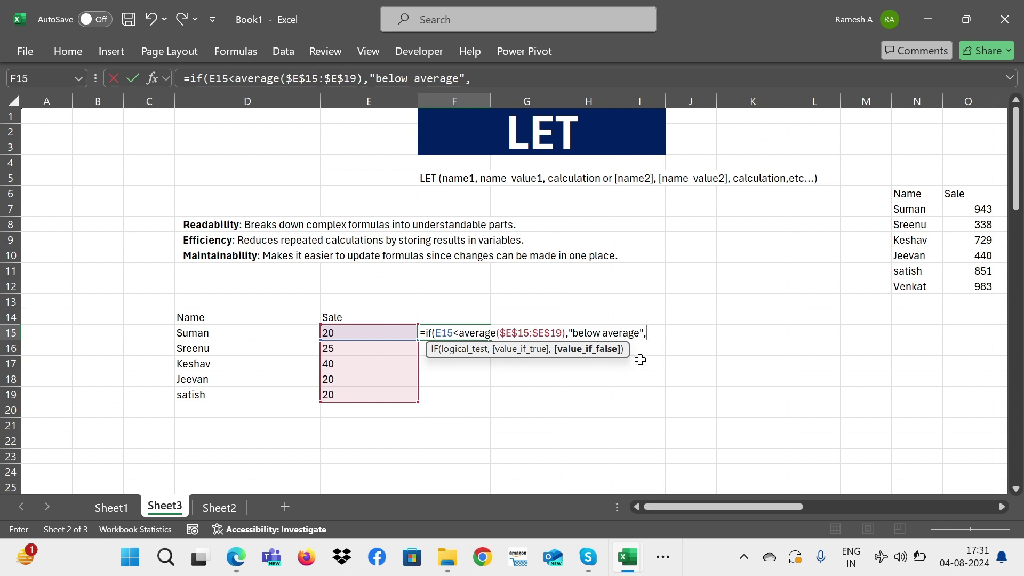
click(432, 333)
text(s)
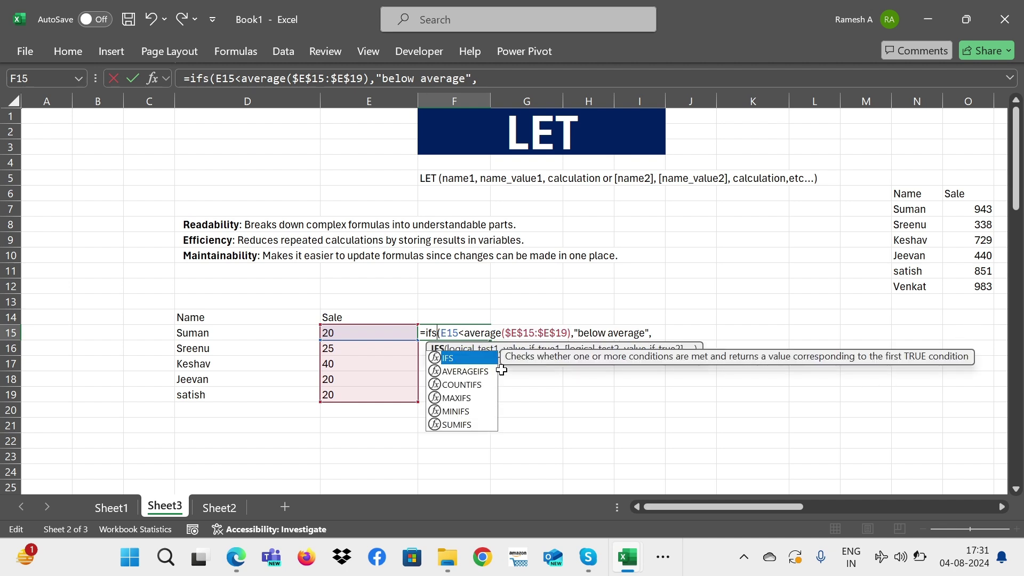
click(671, 332)
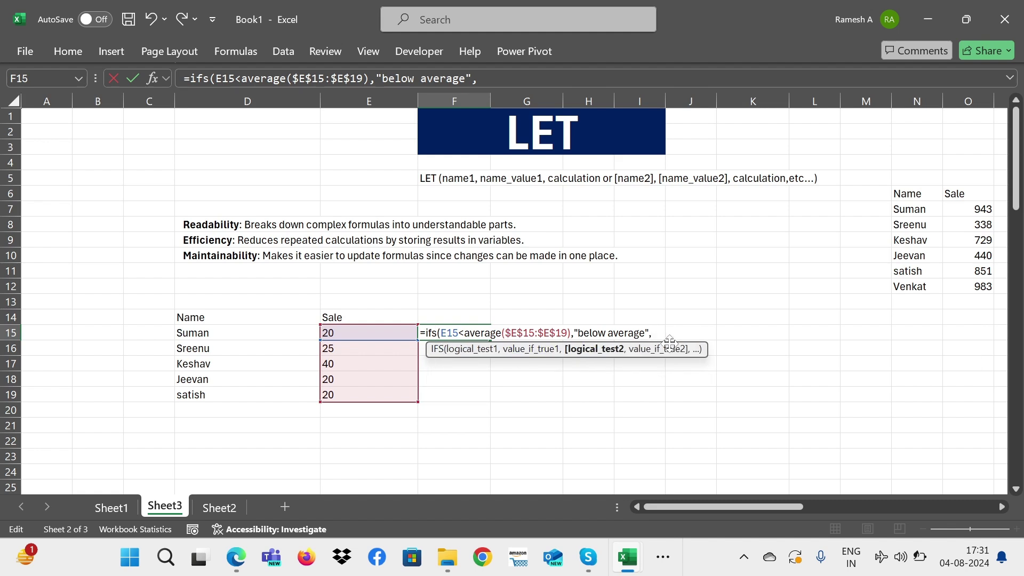
Add a second IFS condition, E15>AVERAGE($E$15:$E$19), that returns "Above average".
click(359, 335)
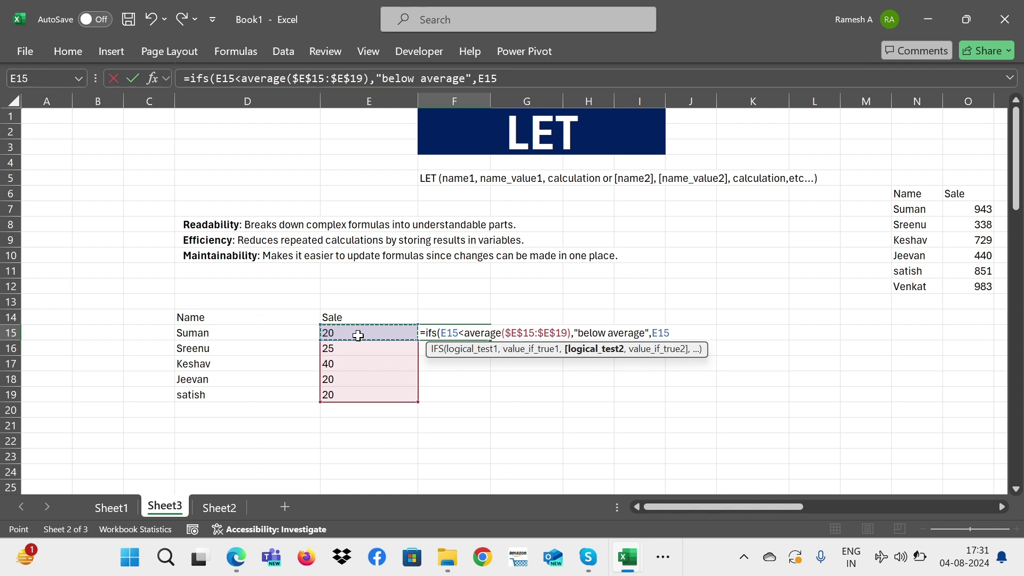
text(>)
text(aver)
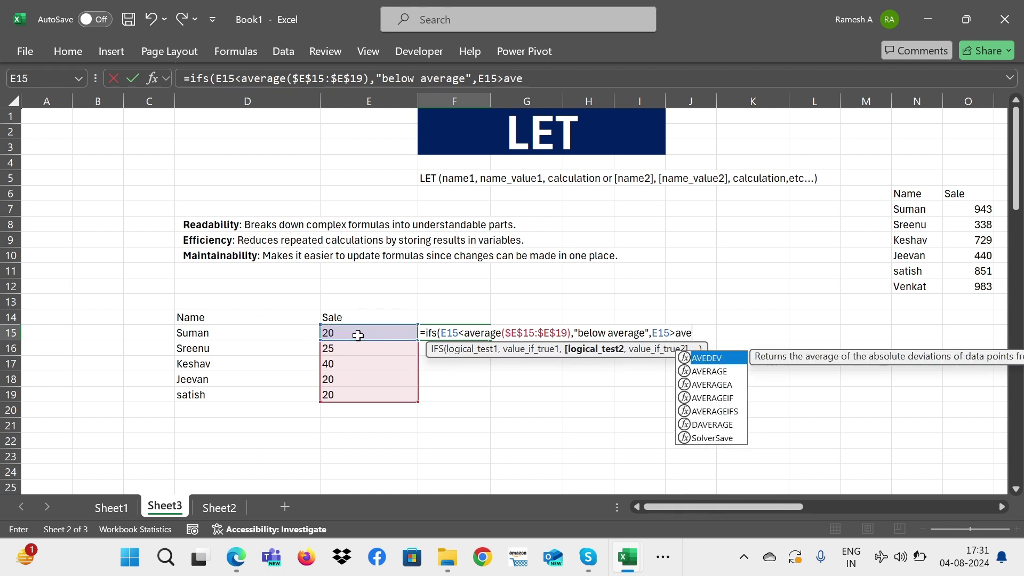
text(age()
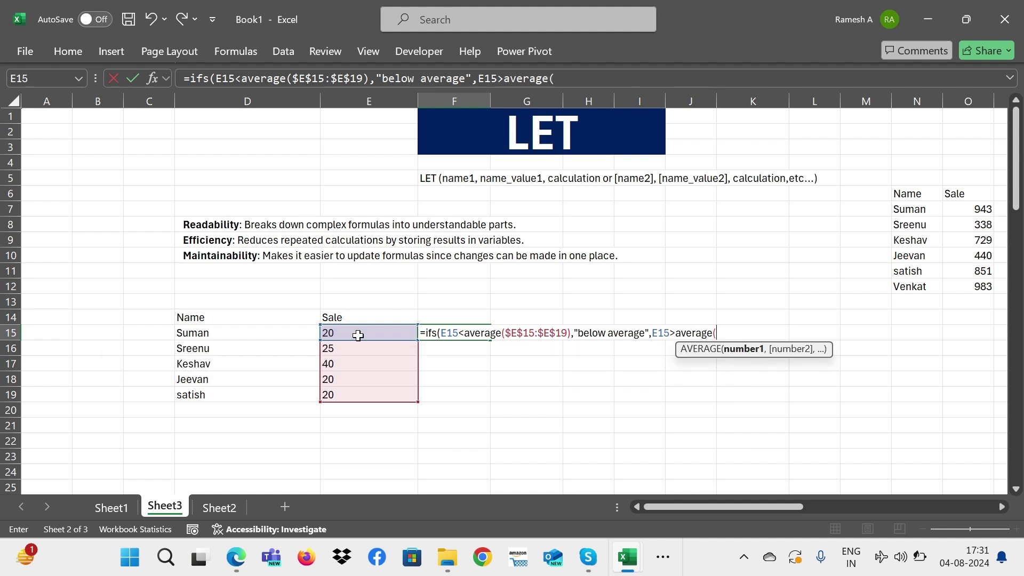
click(333, 331)
key(ctrl+shift+Down)
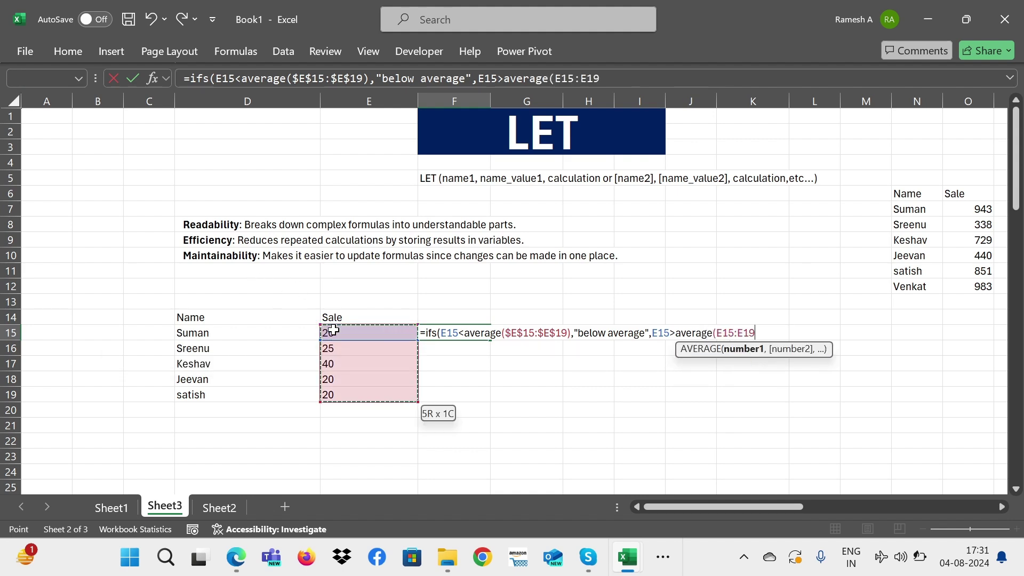
key(F4)
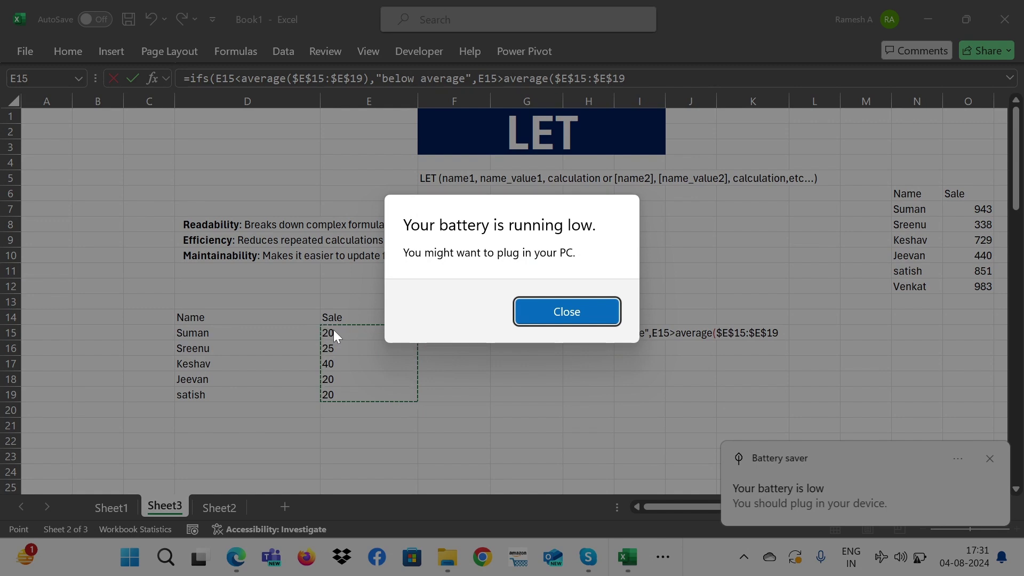
click(562, 315)
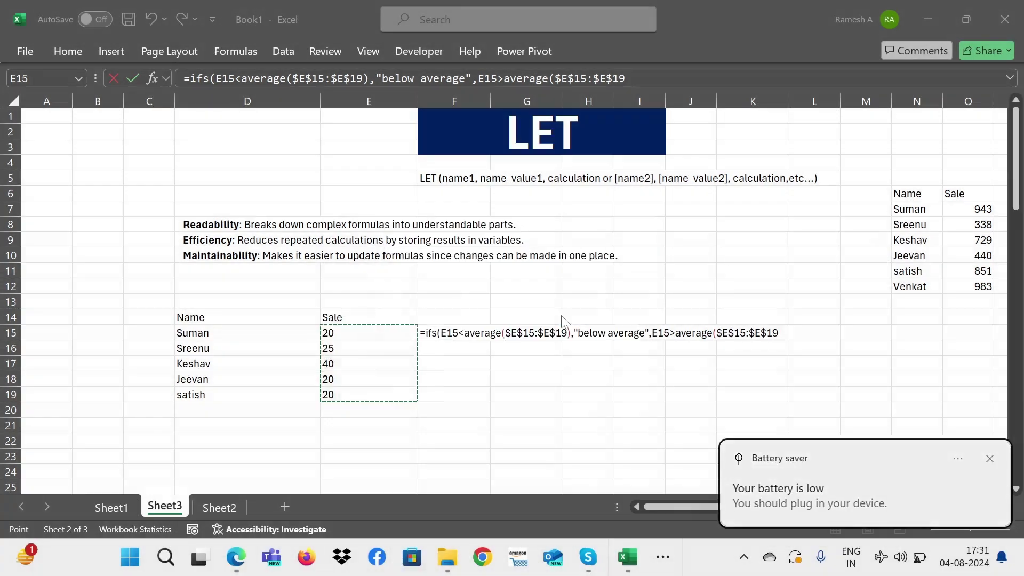
click(789, 335)
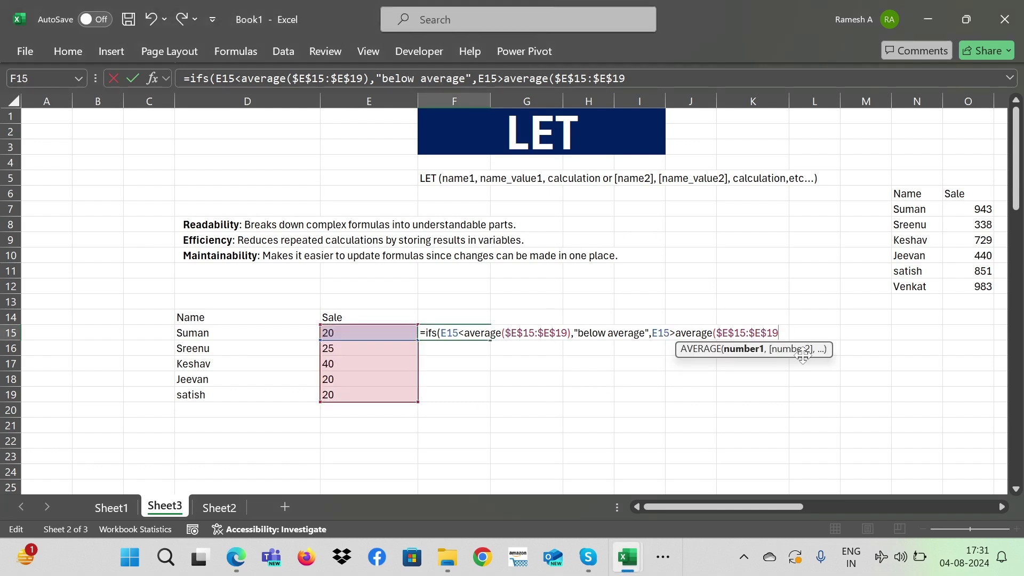
text())
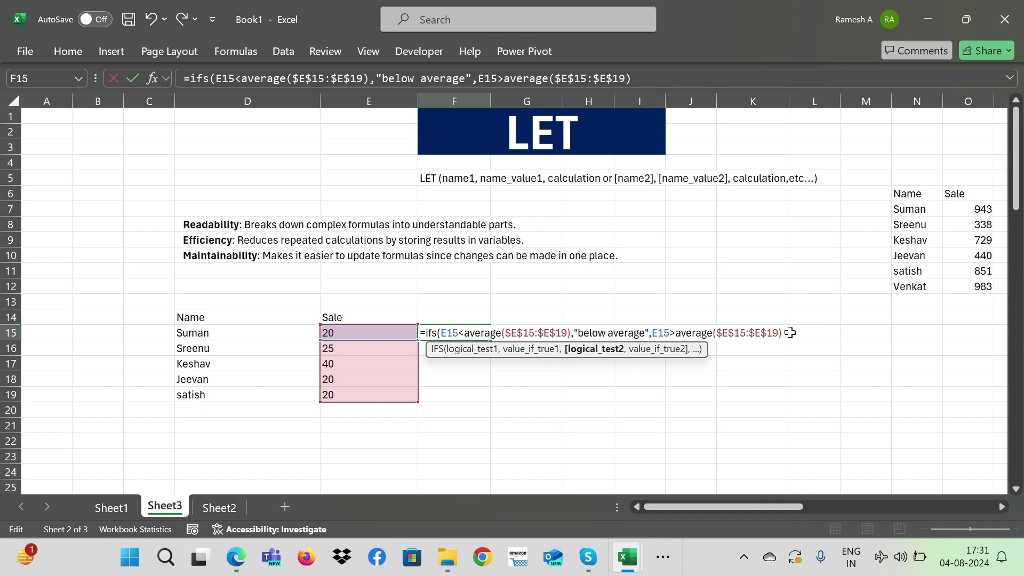
text(,"Above)
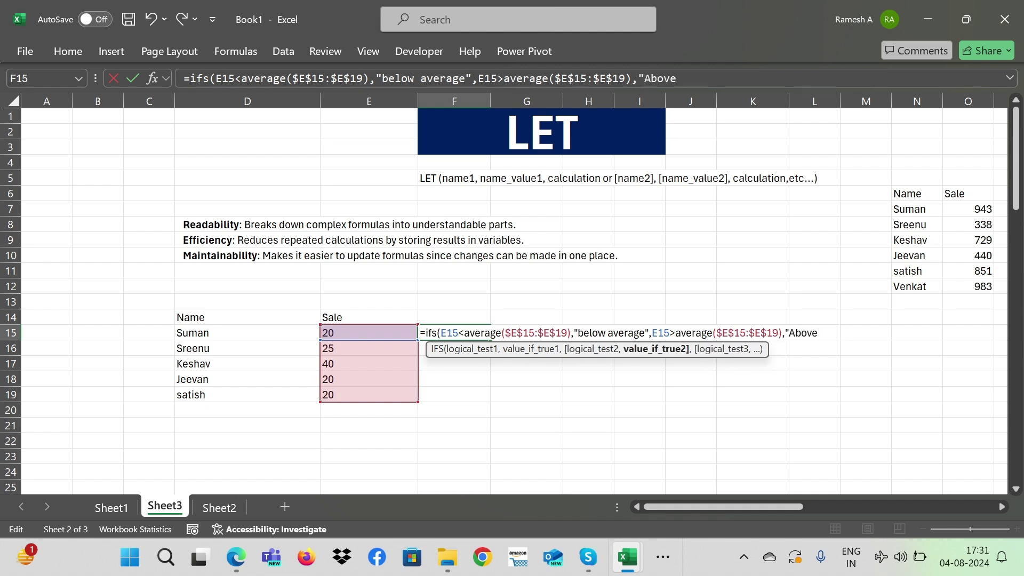
text( average",)
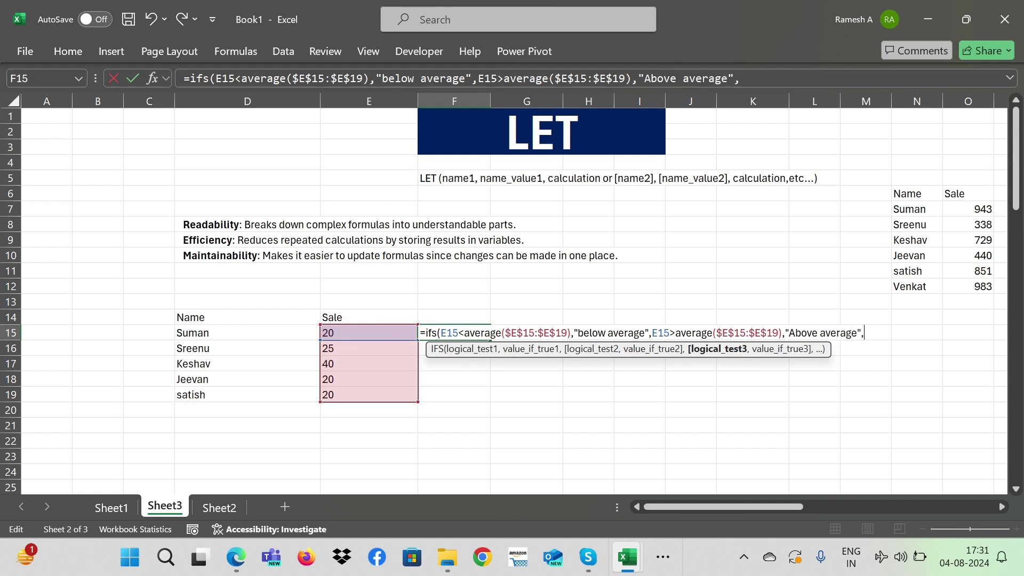
Add a third condition, E15=AVERAGE($E$15:$E$19), returning "average", and complete the IFS formula in F15.
click(391, 332)
text(=)
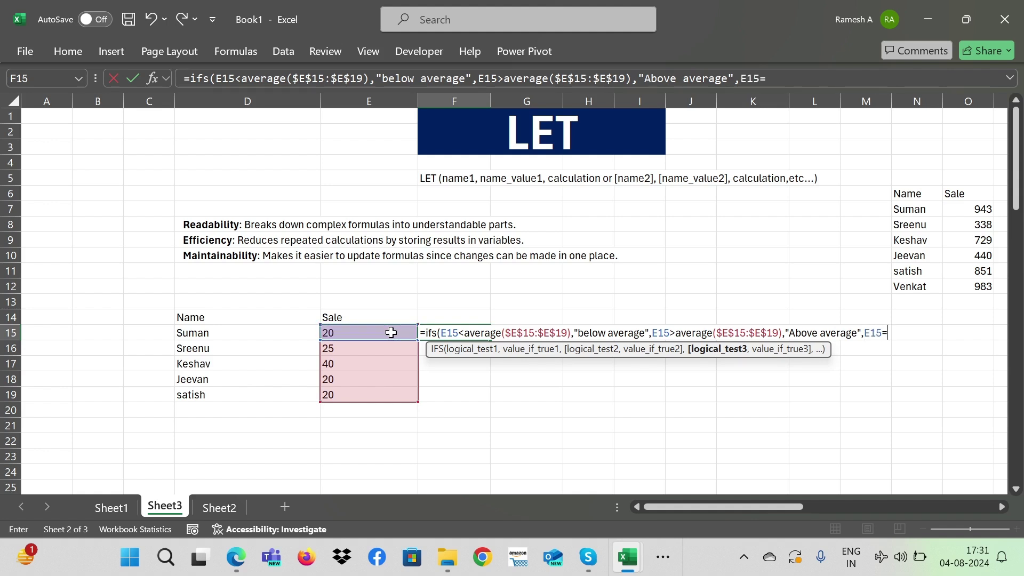
text(averag)
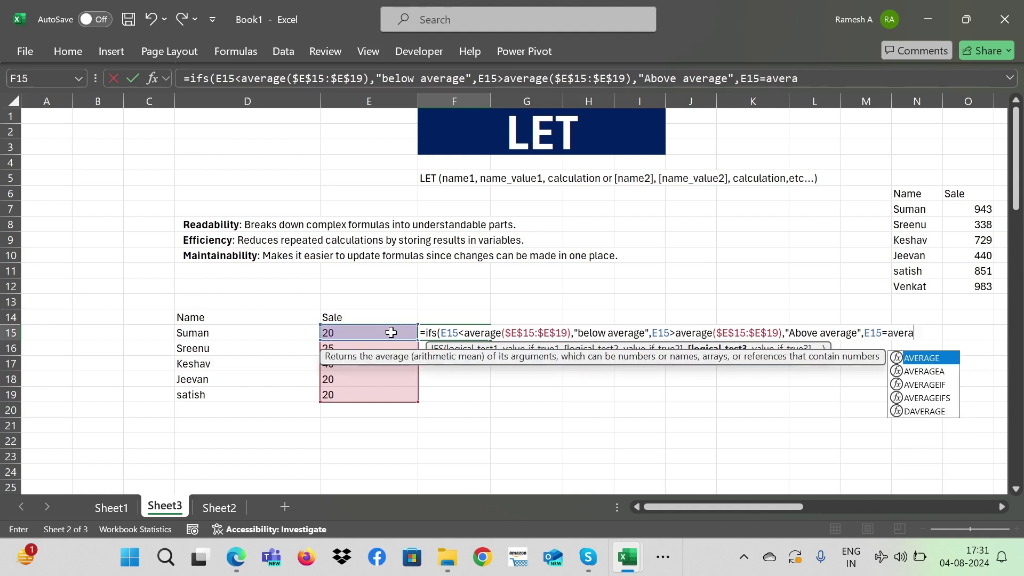
text(e()
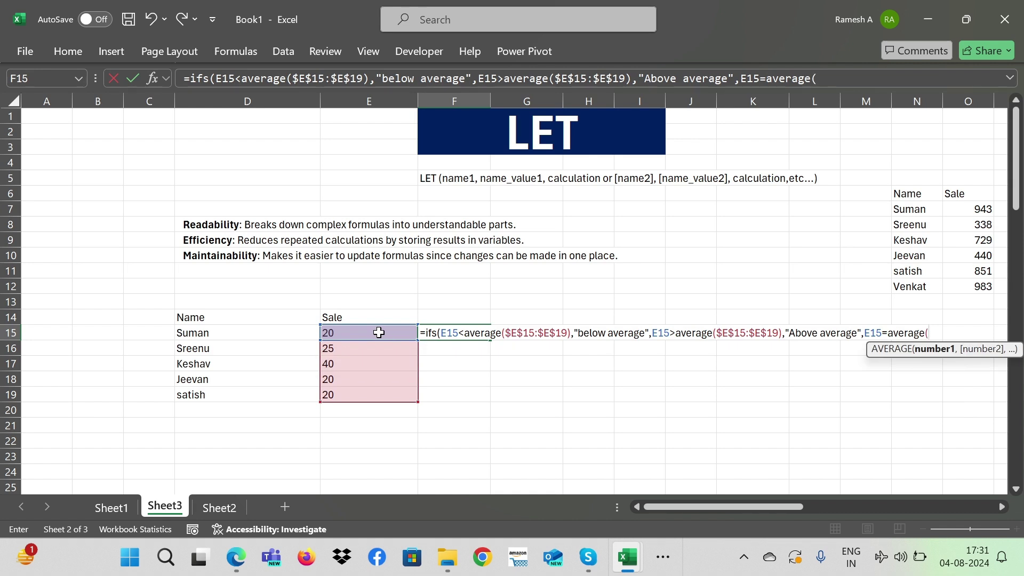
click(367, 332)
key(ctrl+shift+Down)
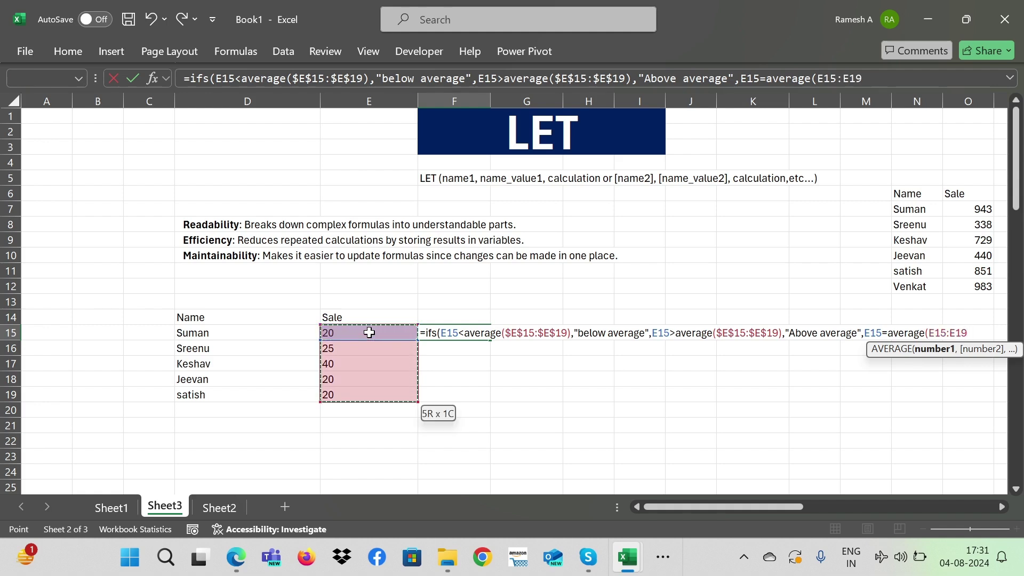
key(F4)
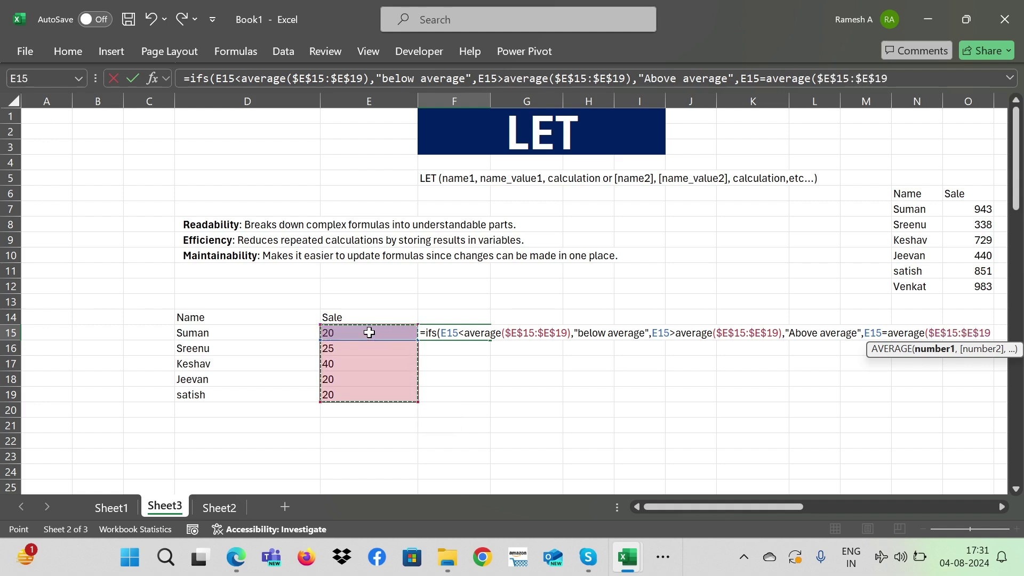
text())
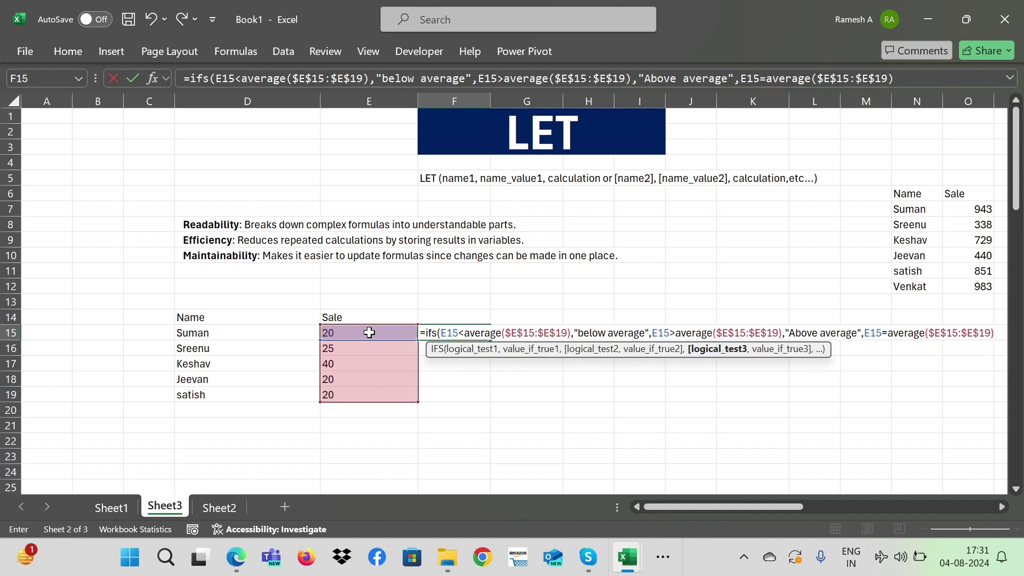
text(,)
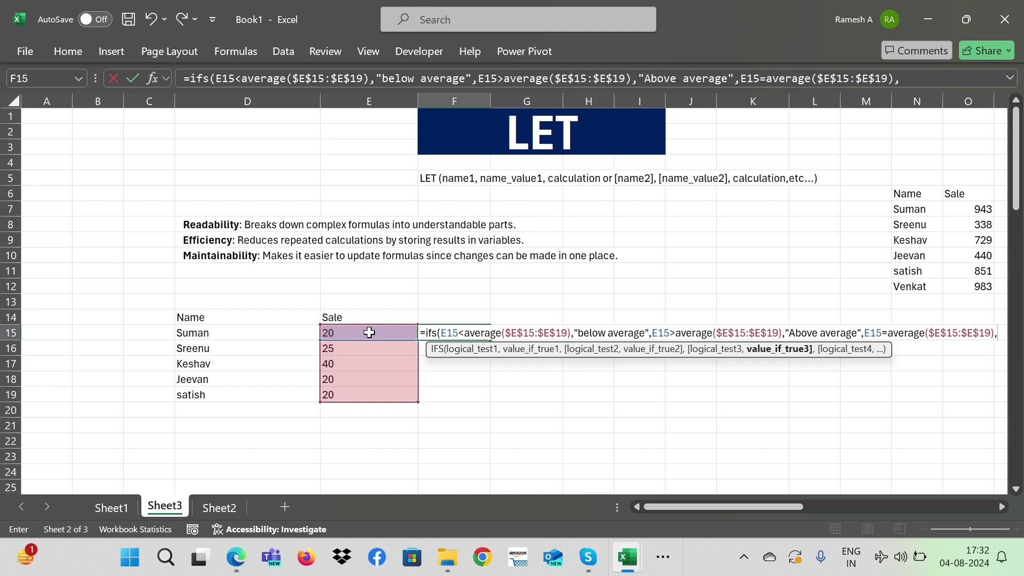
text("average")
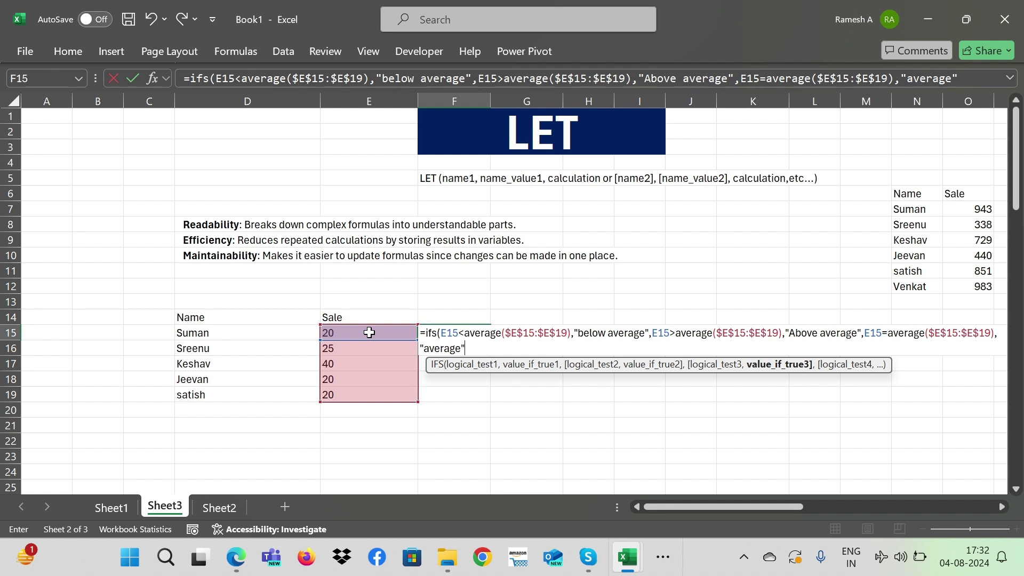
text())
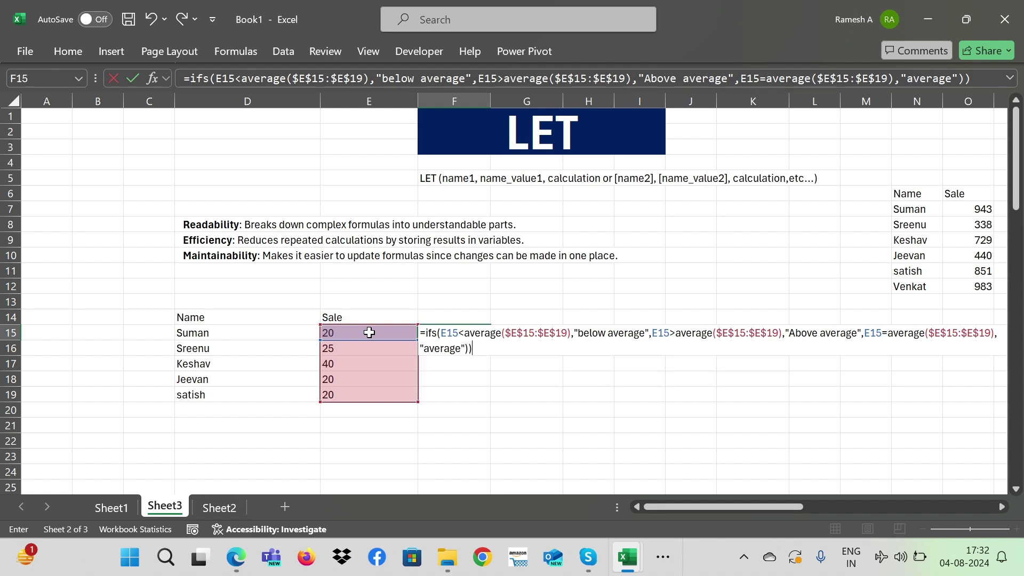
key(Return)
key(Return)
Fill the IFS formula from F15 down through F19.
key(Up)
key(Left)
key(ctrl+Down)
key(Right)
key(ctrl+shift+Up)
key(ctrl+d)
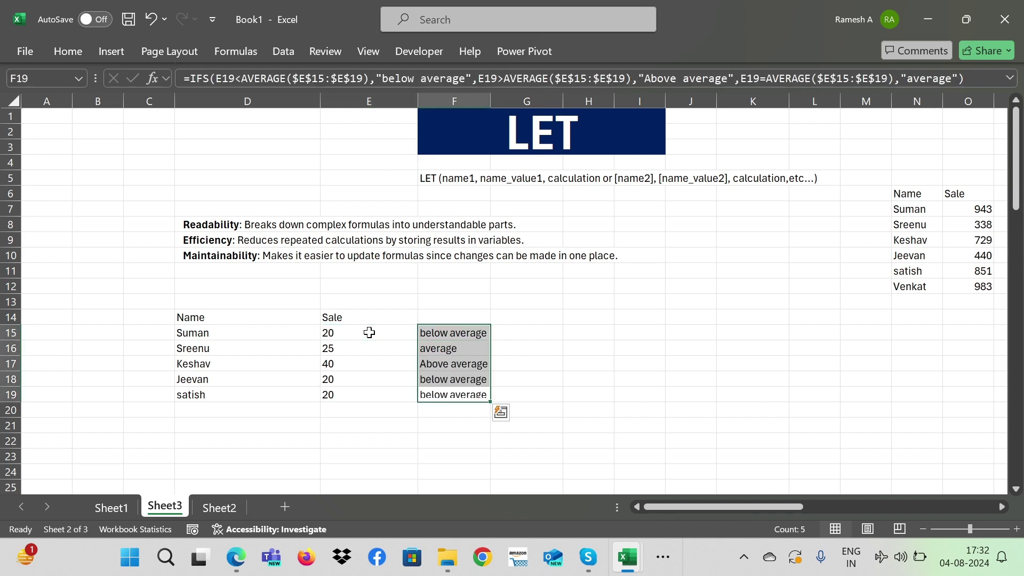
Compare the Sale values in E15:E19 with the IFS results in F15:F19.
key(Left)
key(Up)
key(Up)
key(Up)
key(Up)
key(Down)
key(Down)
key(Down)
key(Down)
key(Down)
key(Right)
key(Up)
key(Up)
key(ctrl+Up)
key(Up)
key(Down)
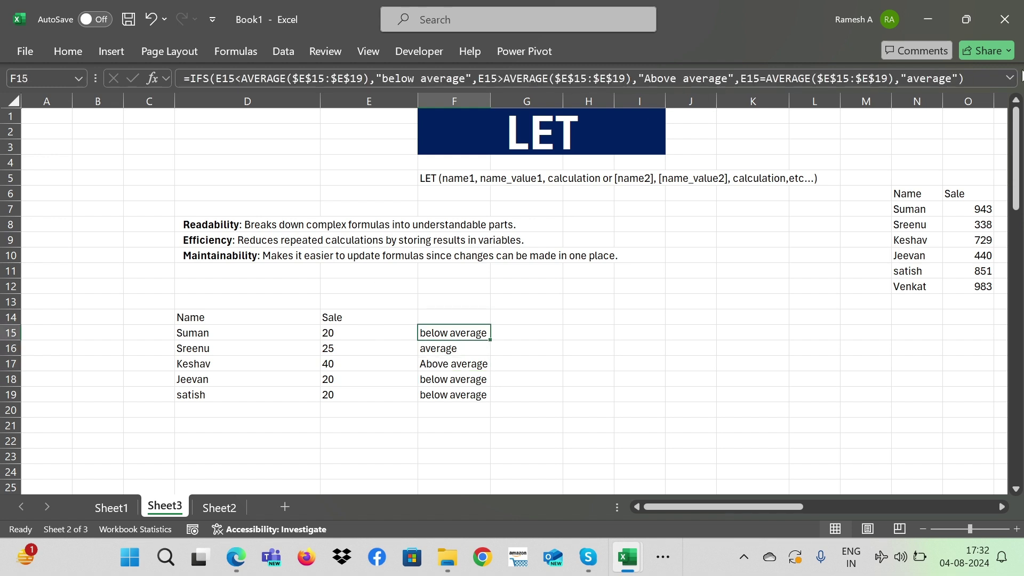
Start a LET formula in G15 that defines x as AVERAGE($E$15:$E$19), with the formula bar expanded.
click(1012, 78)
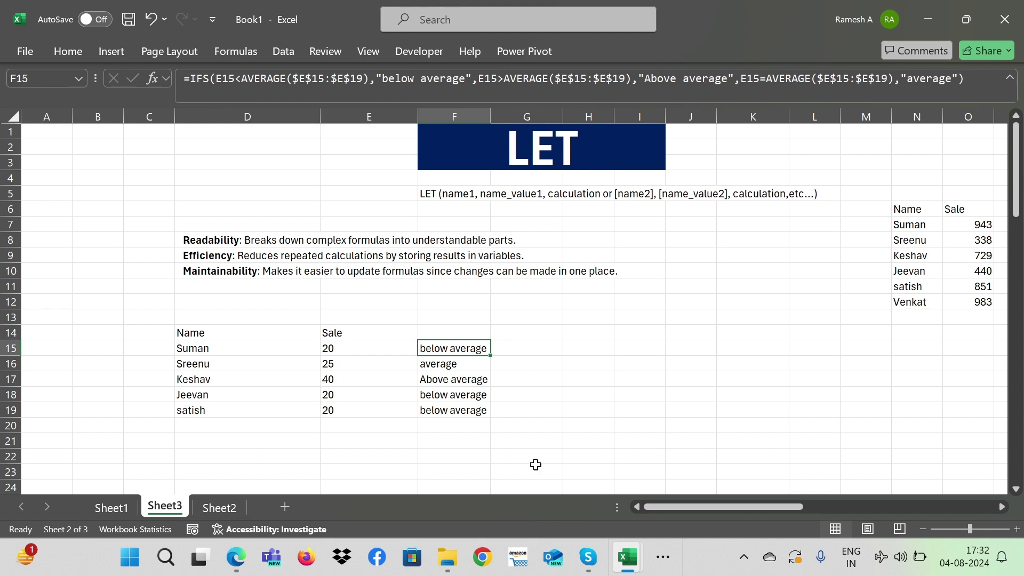
key(Right)
text(=)
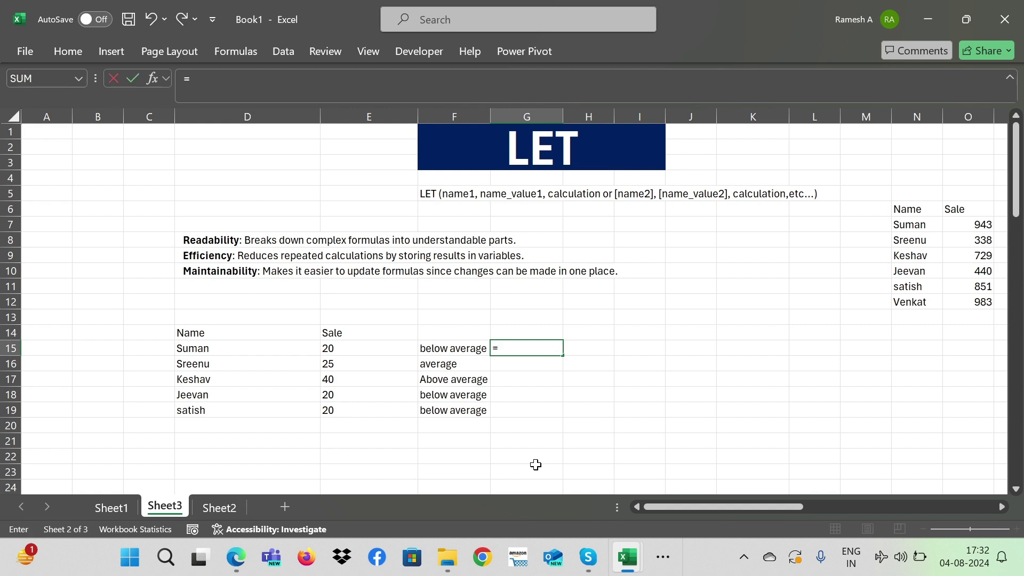
text(let()
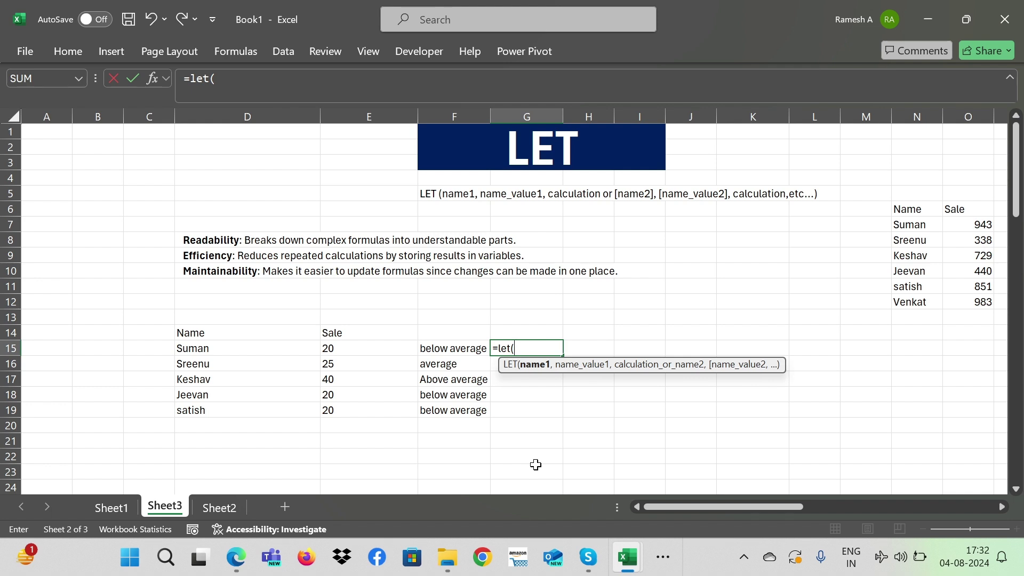
text(x,)
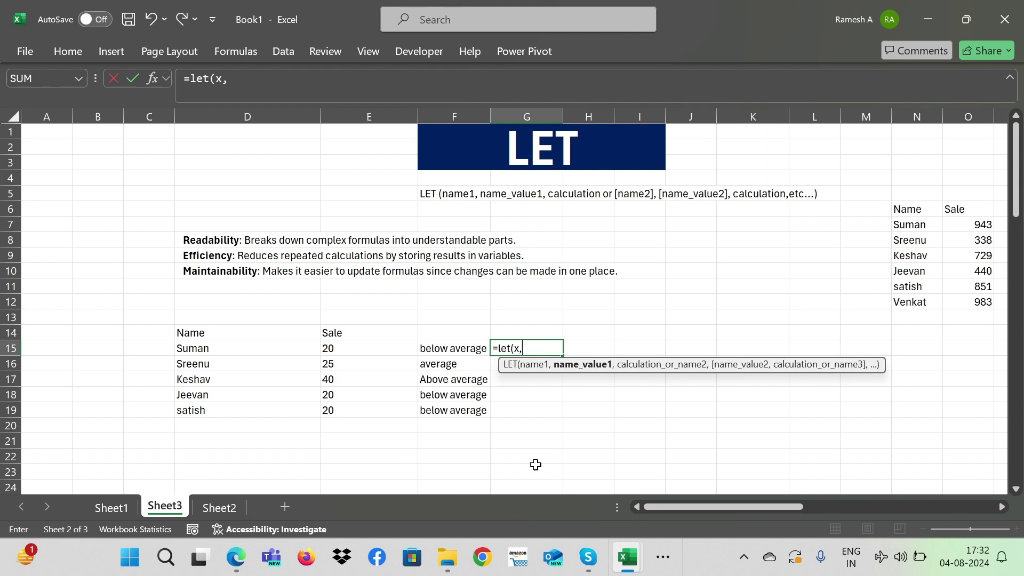
text(ave)
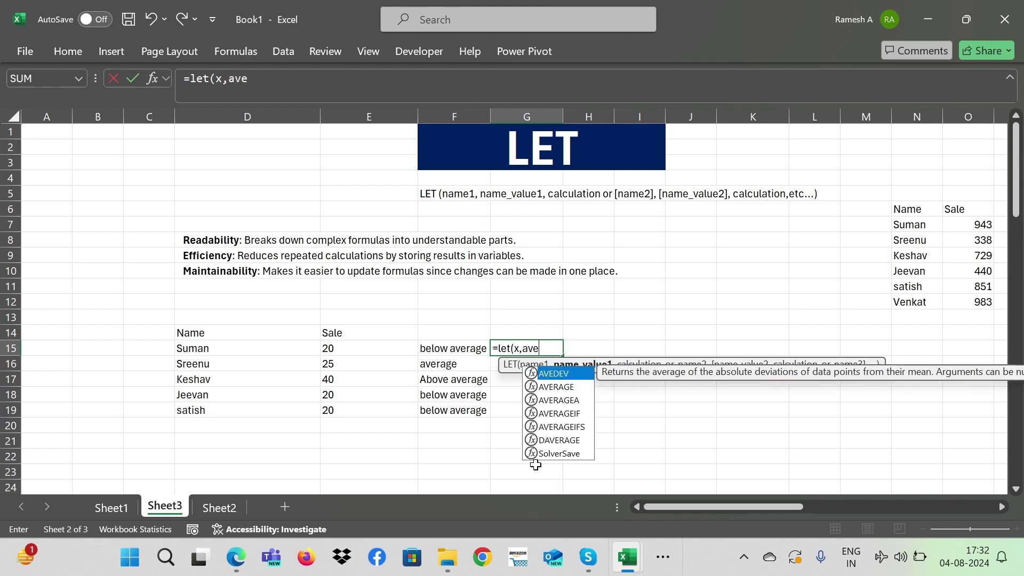
text(rage()
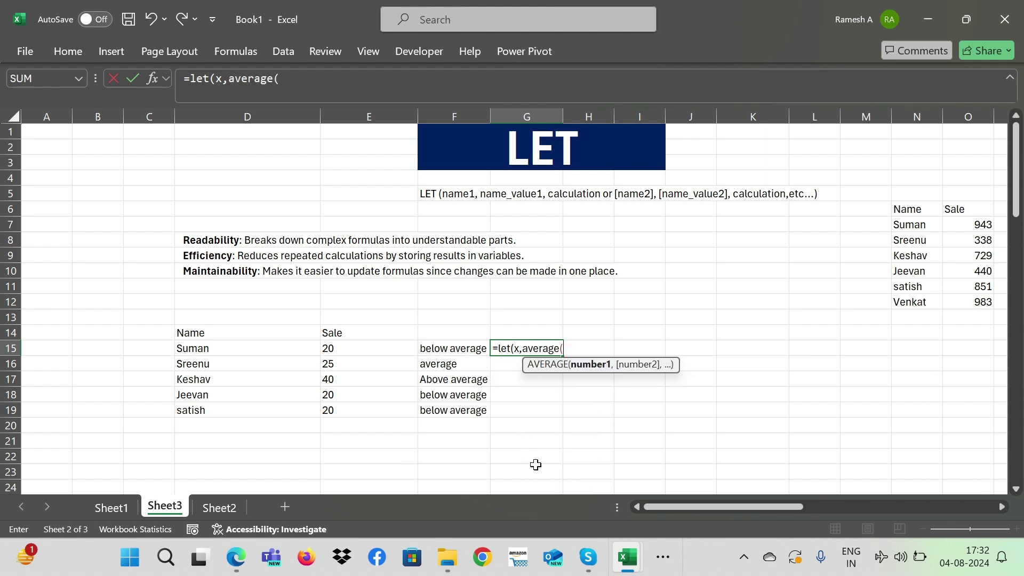
click(340, 350)
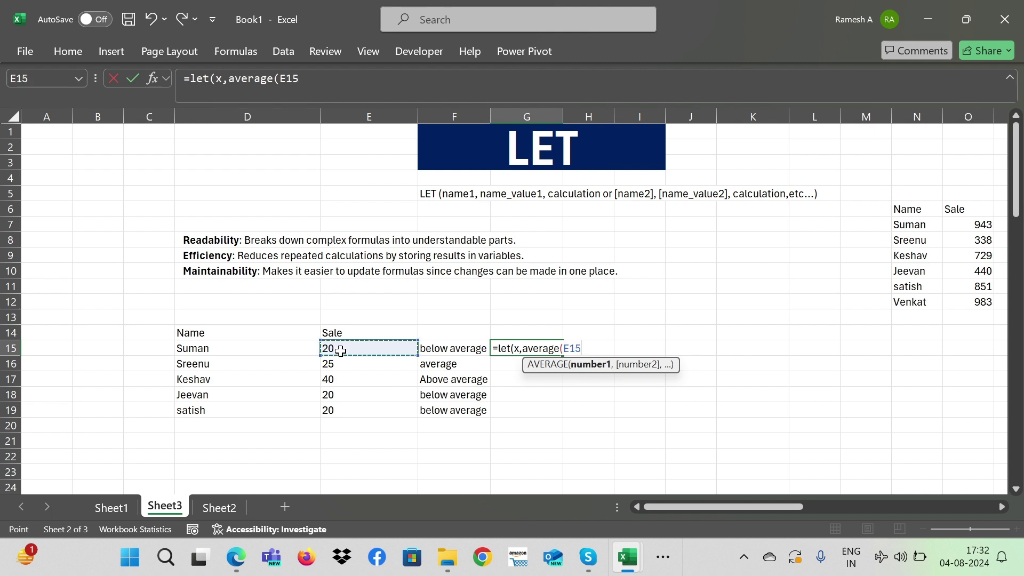
key(ctrl+shift+Down)
key(F4)
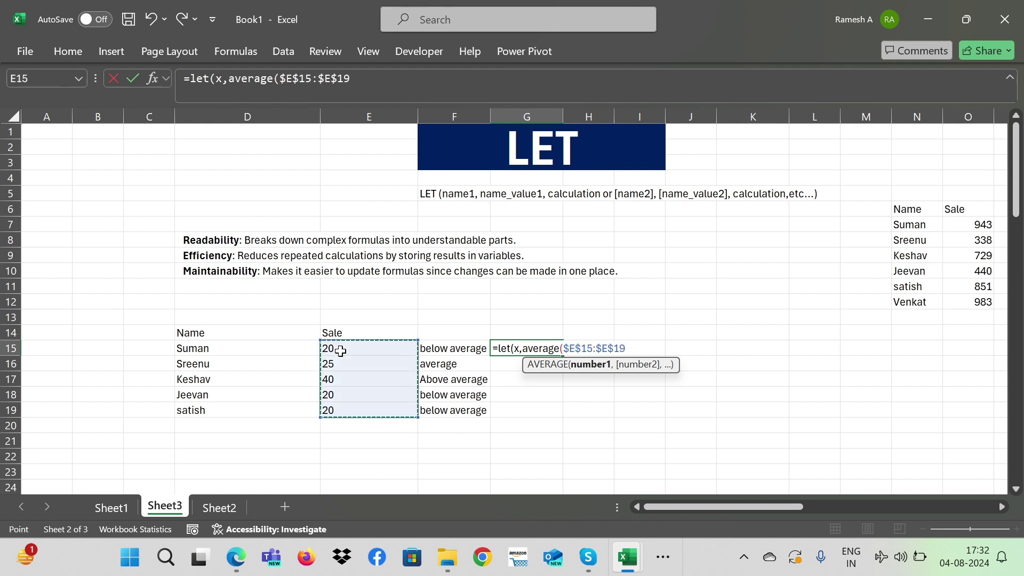
text())
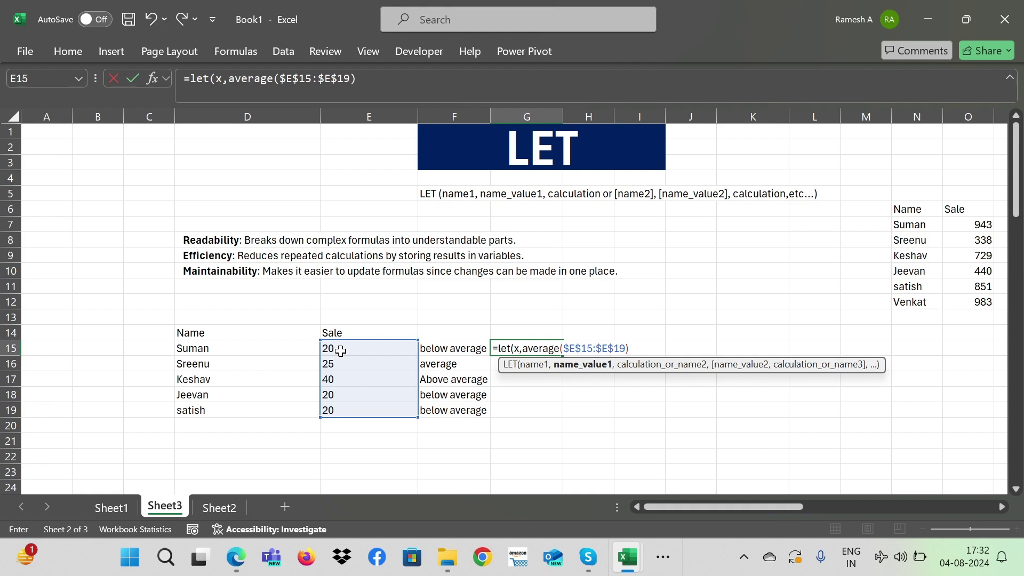
text(,)
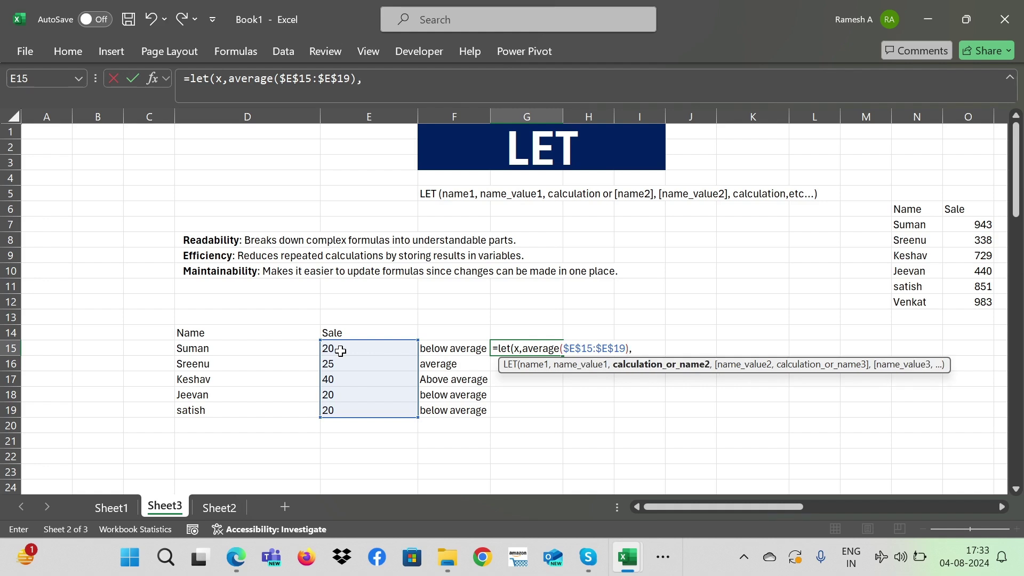
Add an IFS calculation to the LET formula whose first condition, E15<x, returns "below average".
text(if()
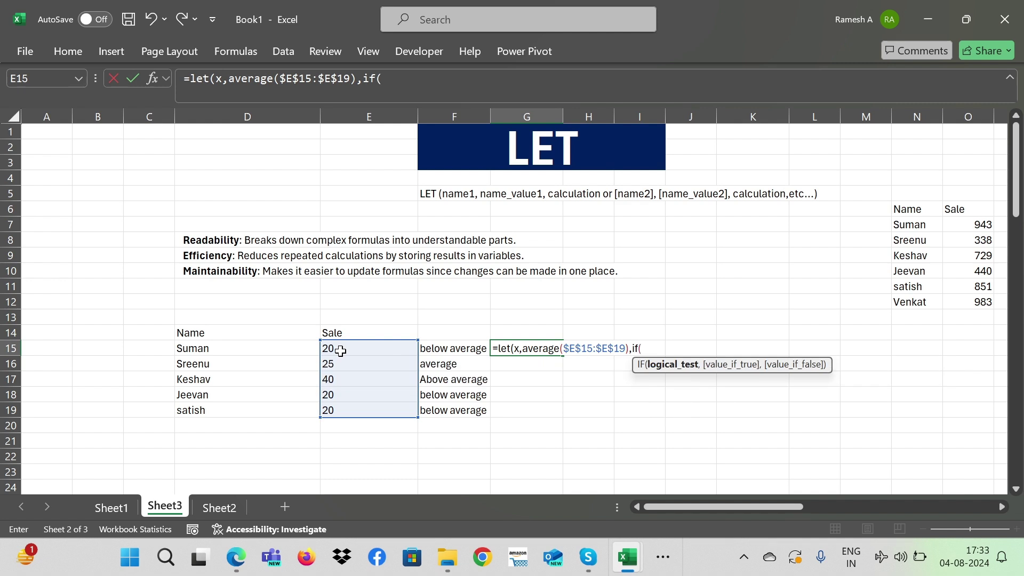
click(364, 350)
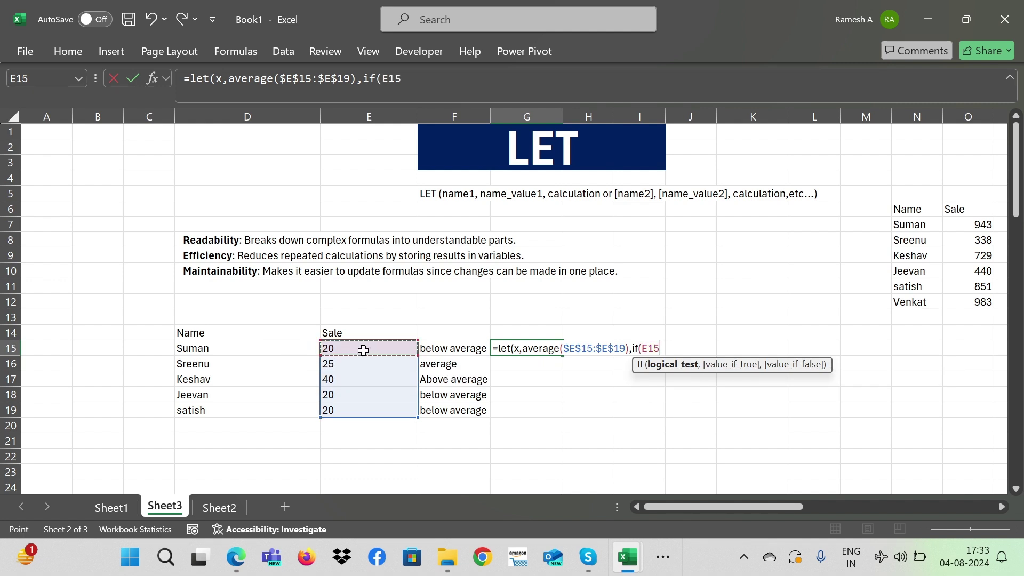
text(<x)
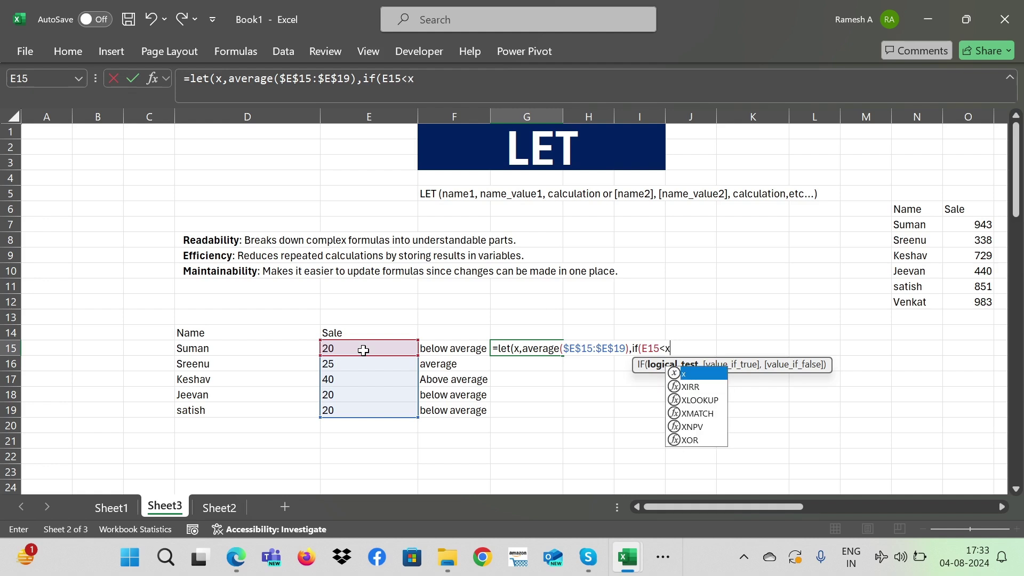
text(,)
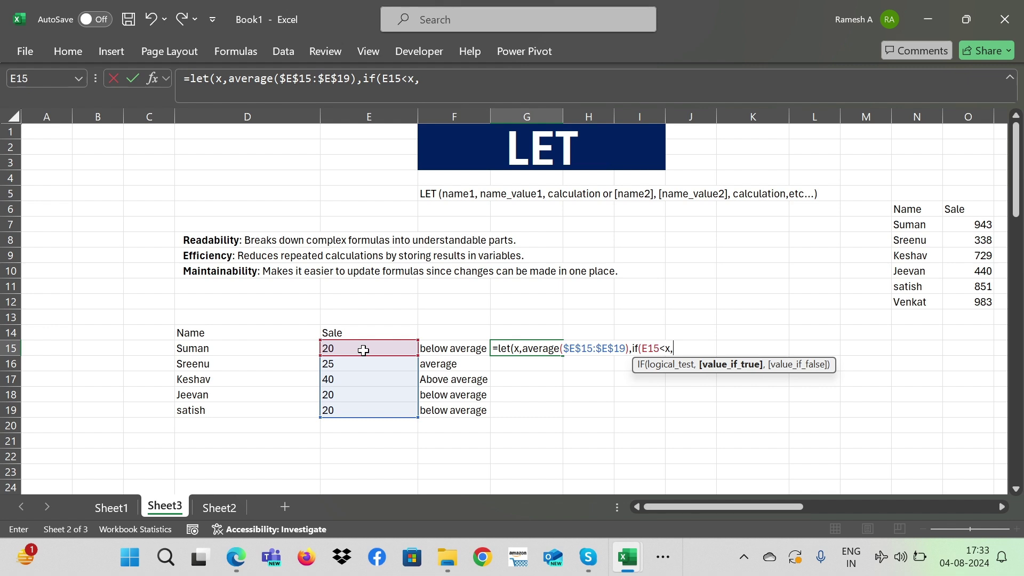
text("below average")
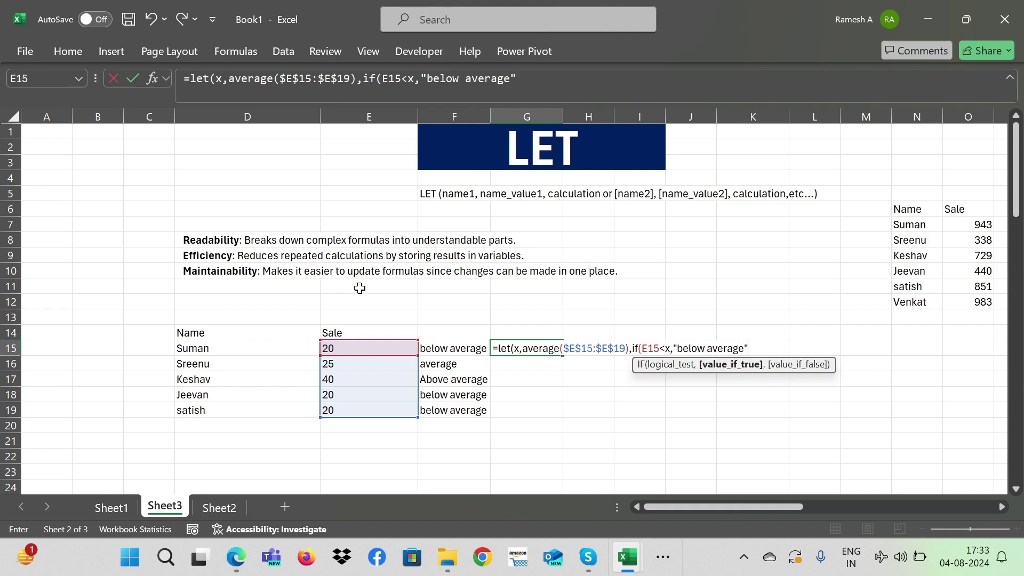
key(F2)
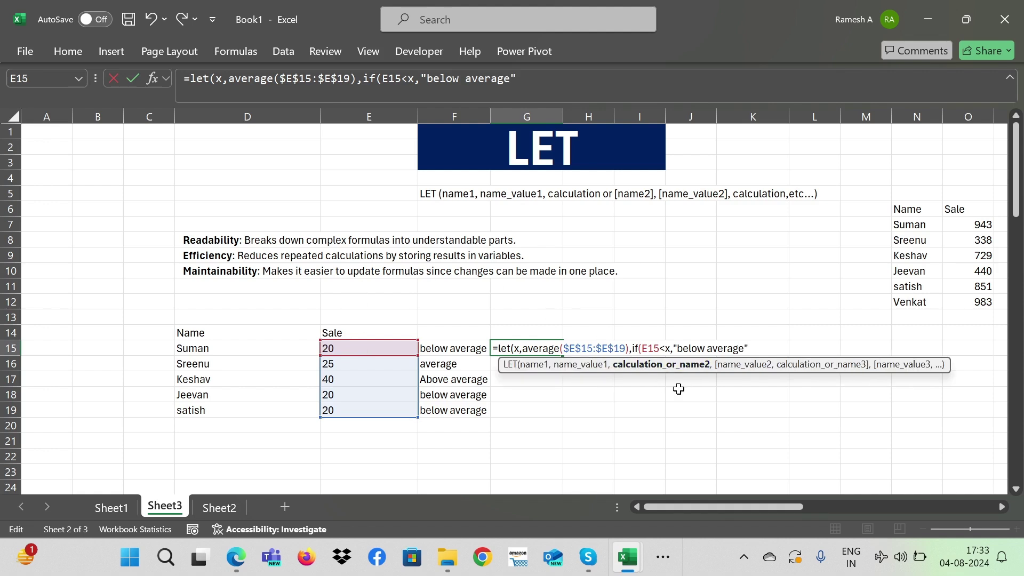
text(s)
key(End)
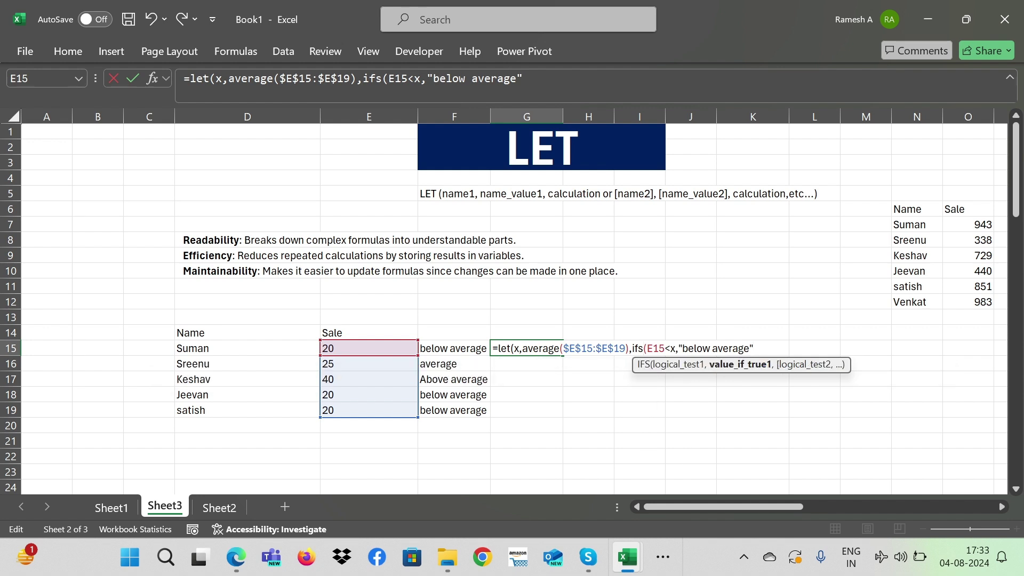
Add a second IFS condition, E15>x, that returns "above average".
text(,)
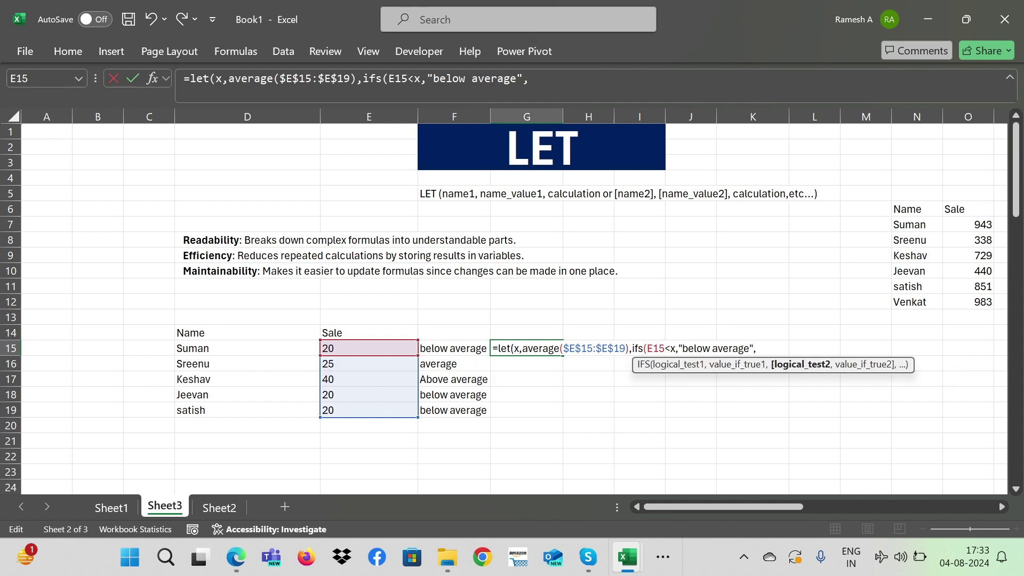
click(361, 348)
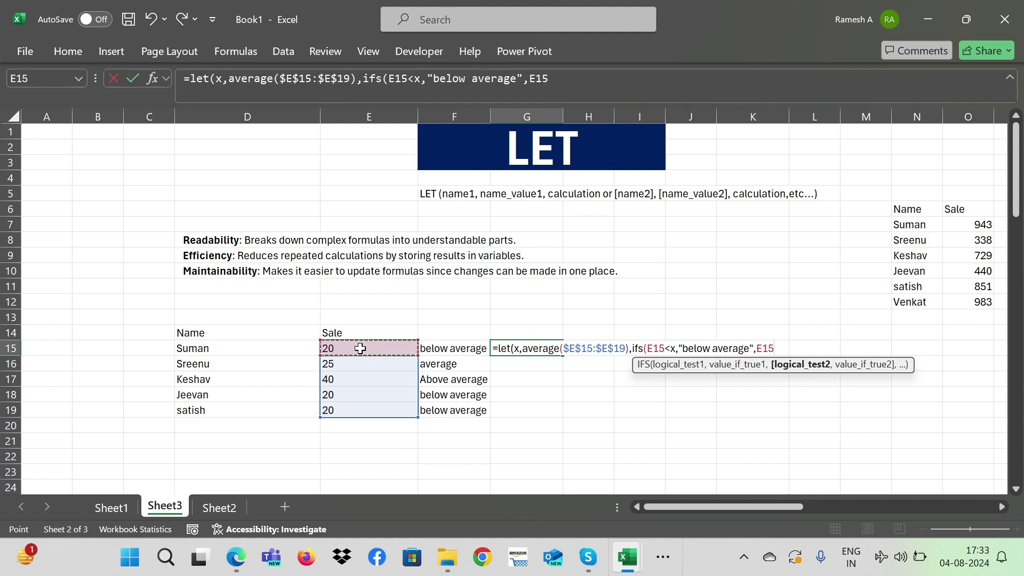
text(>x)
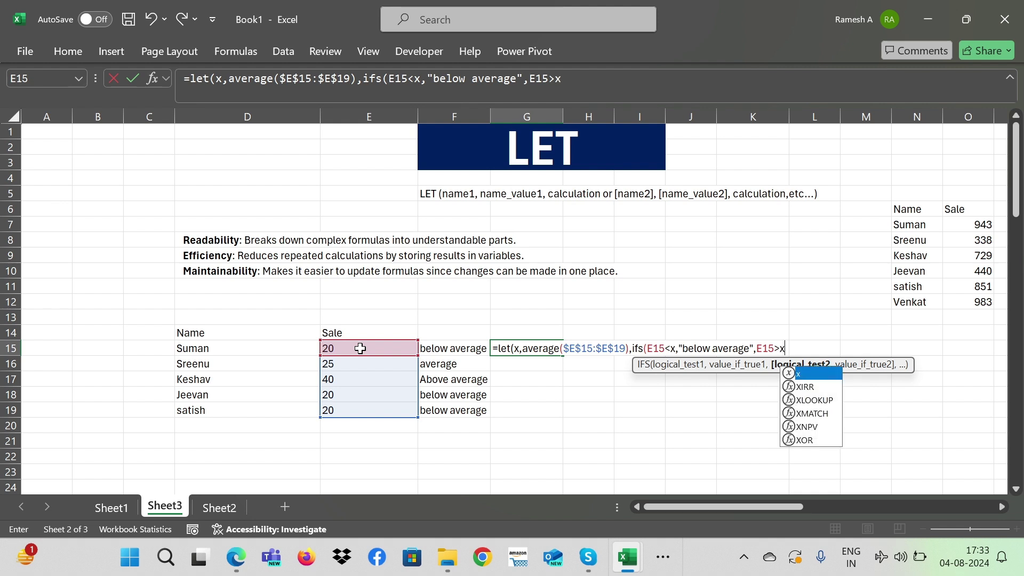
text(,)
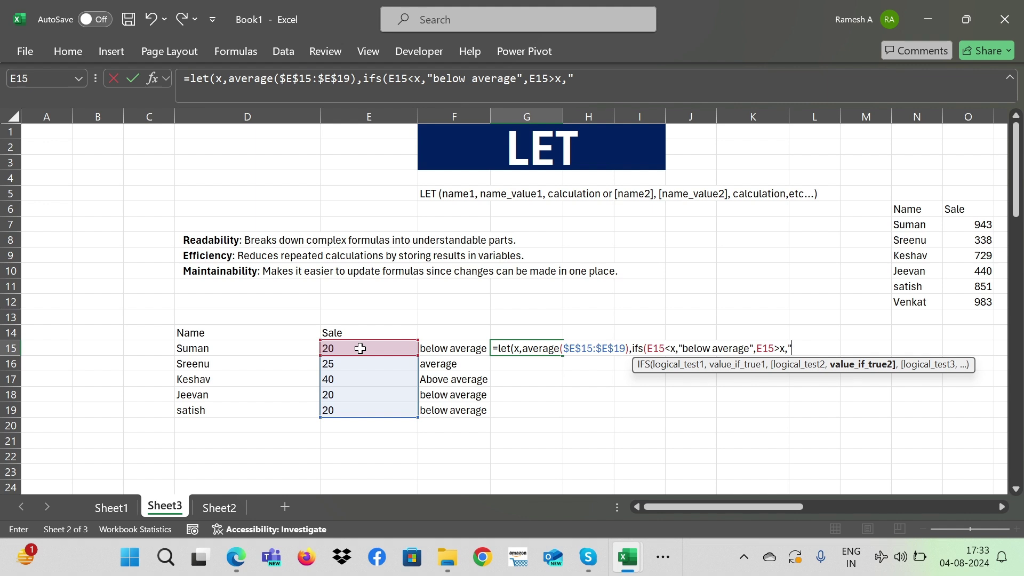
text("above a)
text(verage)
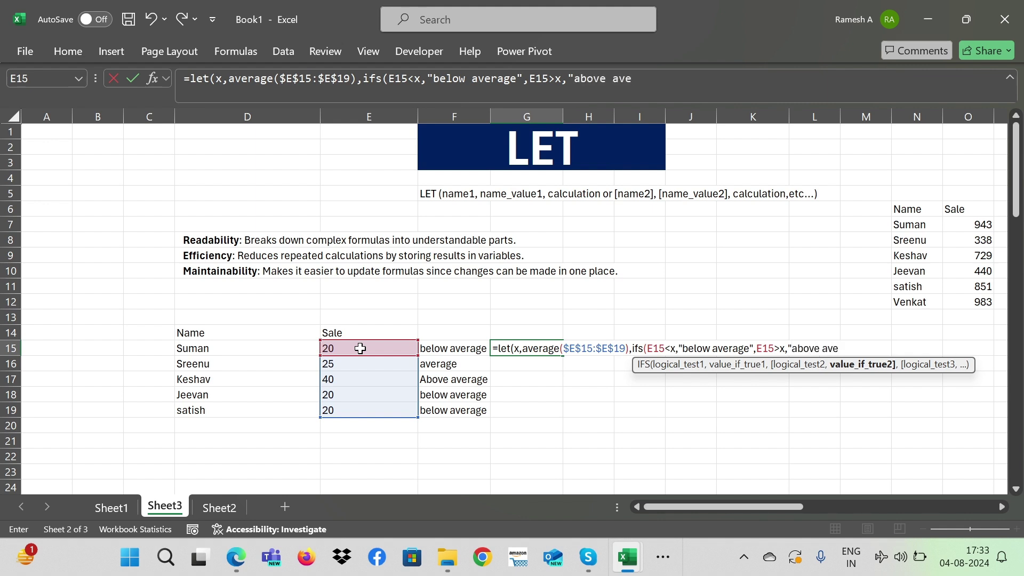
text(",)
Add a third condition, E15=x, returning "average", and complete the LET formula in G15 with both closing parentheses.
click(339, 351)
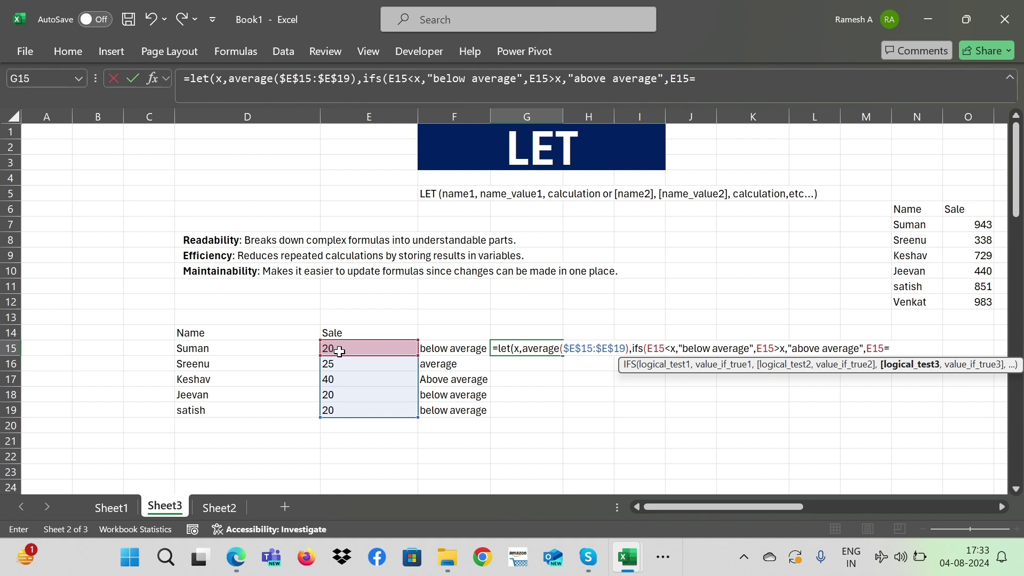
text(,)
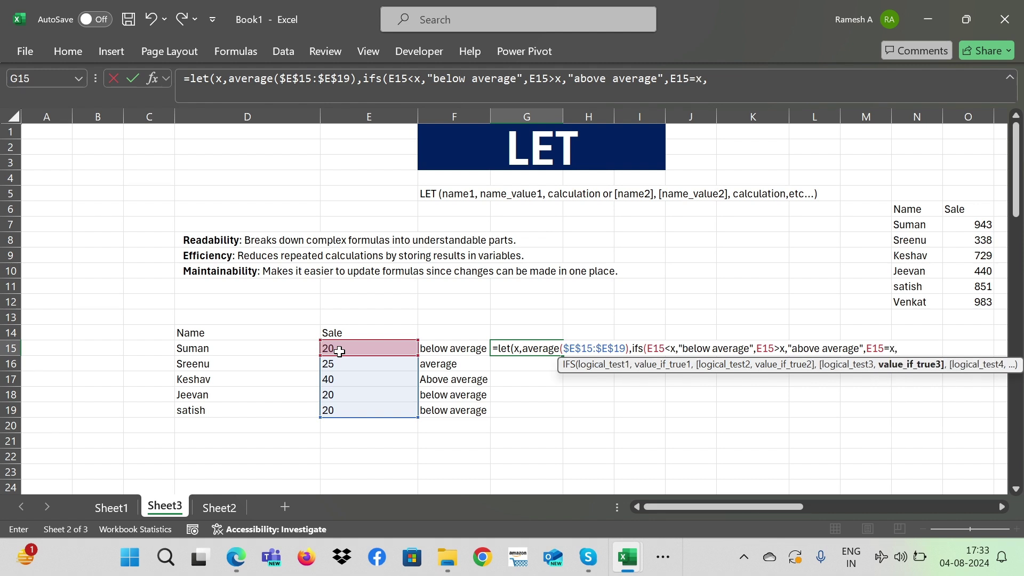
text("average"))
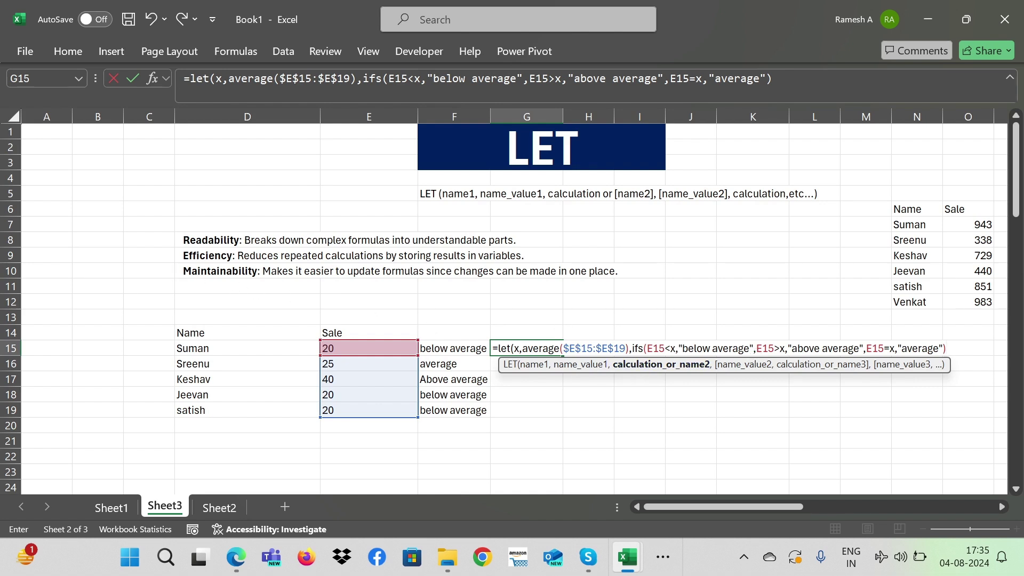
key(Return)
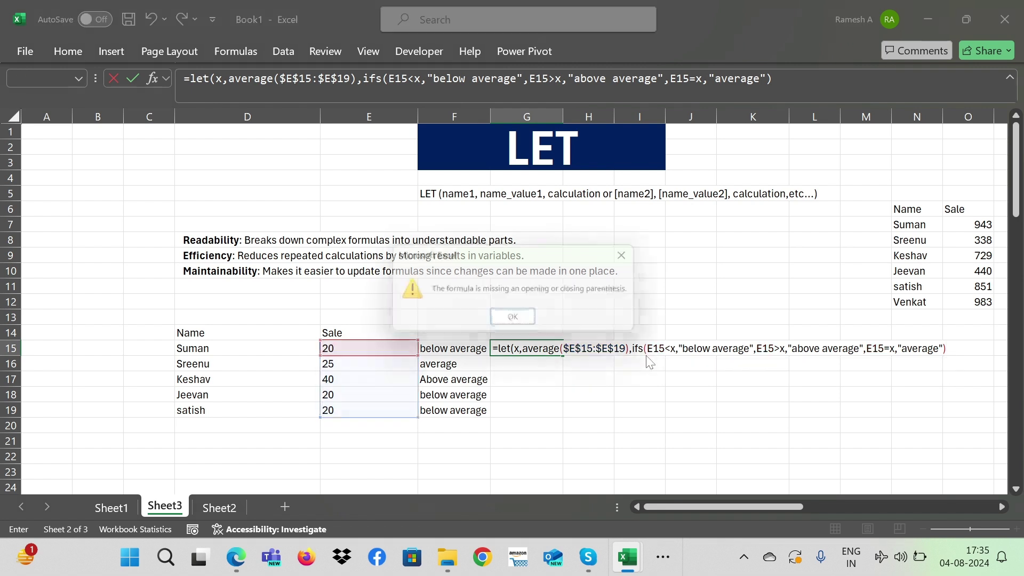
key(Return)
key(End)
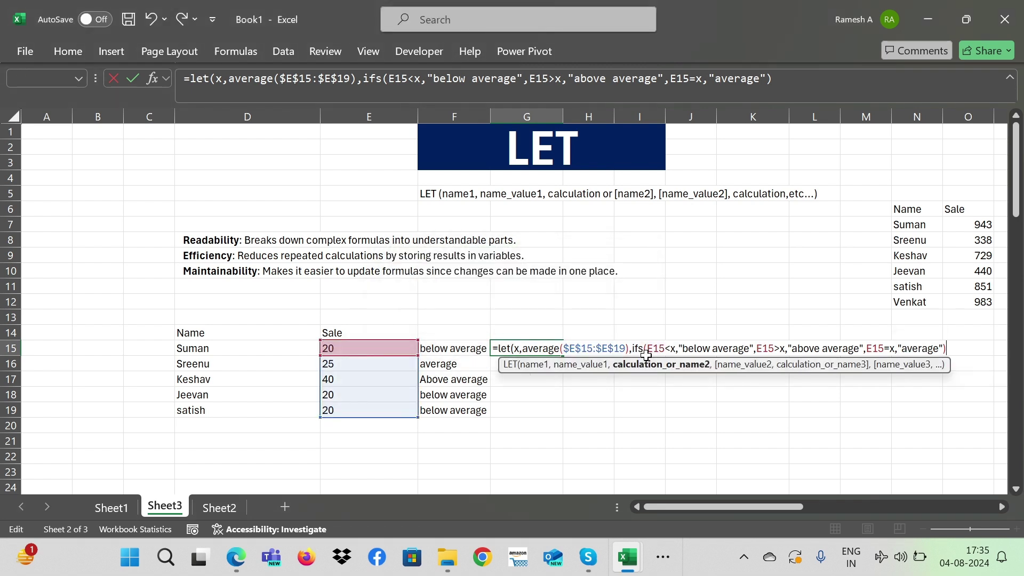
text())
key(Return)
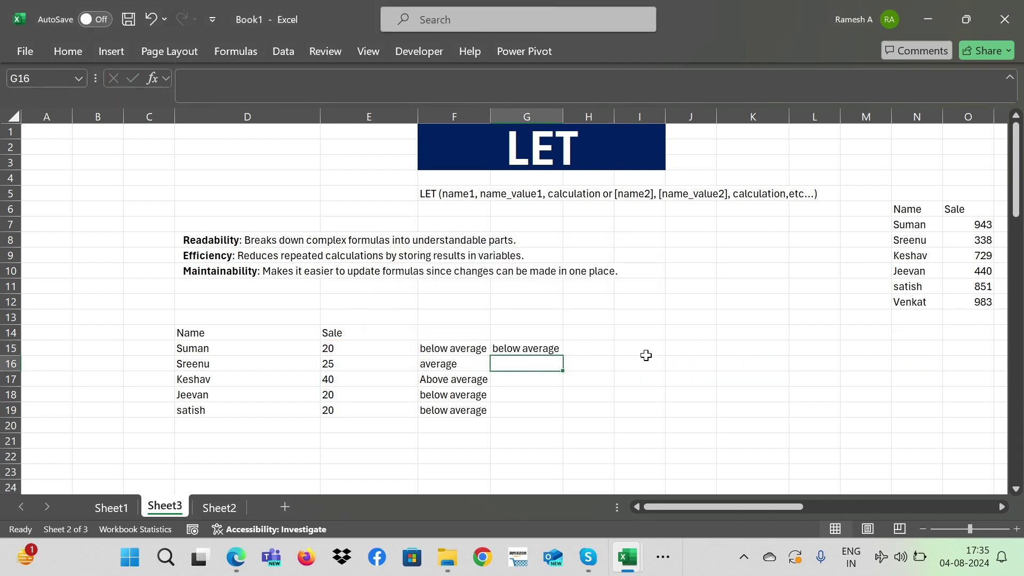
Fill the LET formula from G15 down through G19.
key(Left)
key(ctrl+Down)
key(Right)
key(ctrl+shift+Up)
key(ctrl+d)
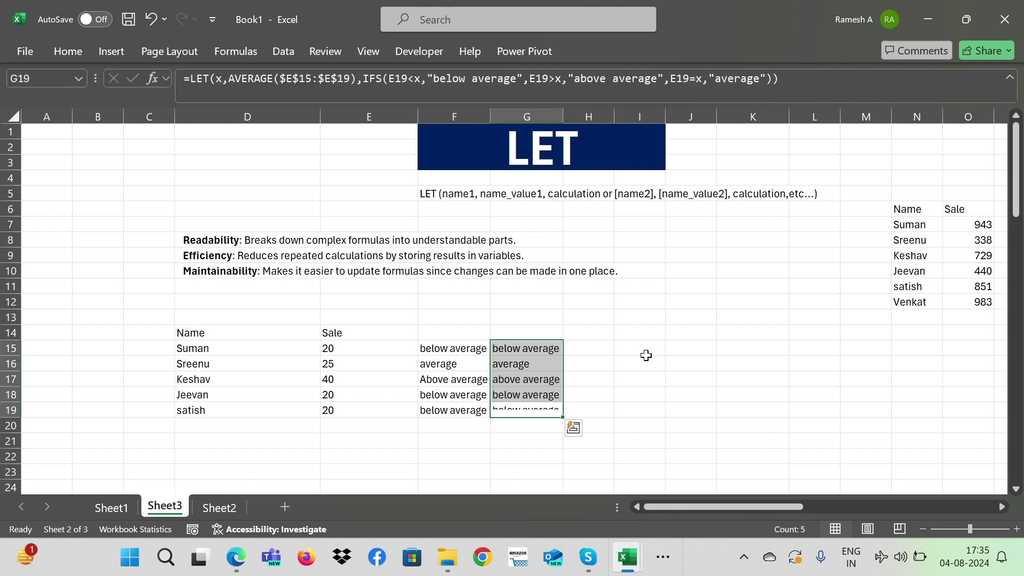
Copy the Name and Sale table in N6:O12 and paste it starting at I15.
key(Up)
key(Left)
key(Up)
key(Up)
key(Right)
key(Right)
key(Right)
key(Right)
key(Right)
key(Right)
key(Right)
key(Right)
key(Up)
key(Up)
key(Up)
key(Up)
key(Up)
key(Up)
key(Up)
key(Up)
key(Up)
key(Up)
key(shift+Right)
key(ctrl+shift+Down)
key(ctrl+c)
key(Left)
key(Left)
key(Left)
key(Left)
key(Down)
key(Down)
key(Down)
key(Down)
key(Down)
key(Down)
key(Down)
key(Down)
key(Down)
key(Left)
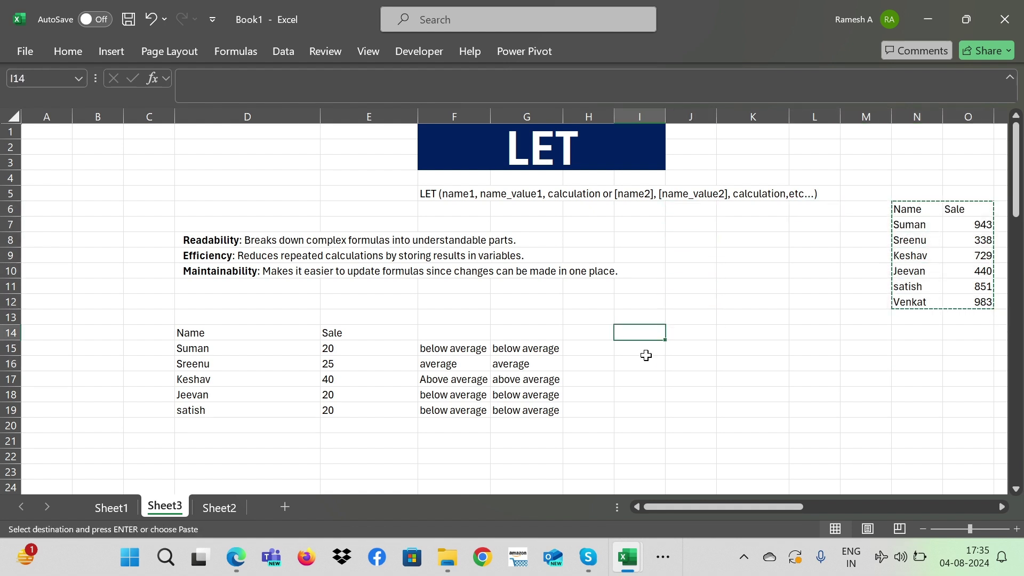
key(ctrl+v)
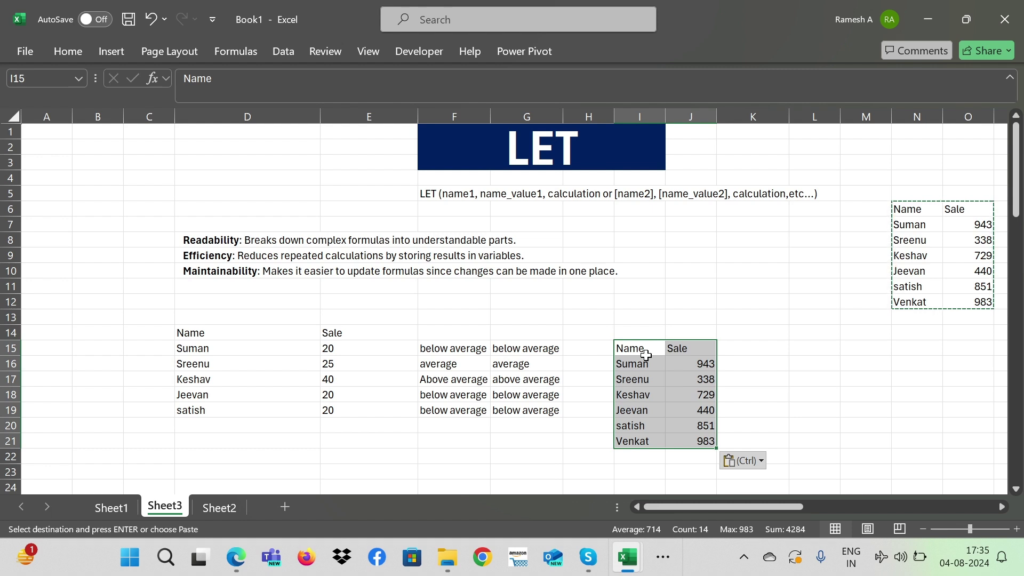
Review the IFS formula in F15 and its references to the Sale values, leaving the formula as it is.
key(Left)
key(Left)
key(Left)
text(2)
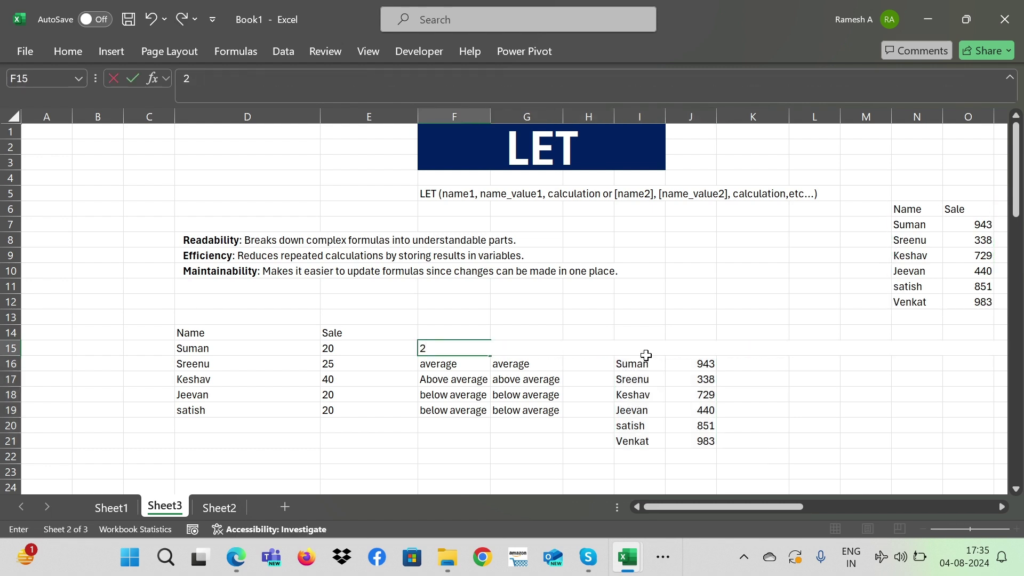
key(Escape)
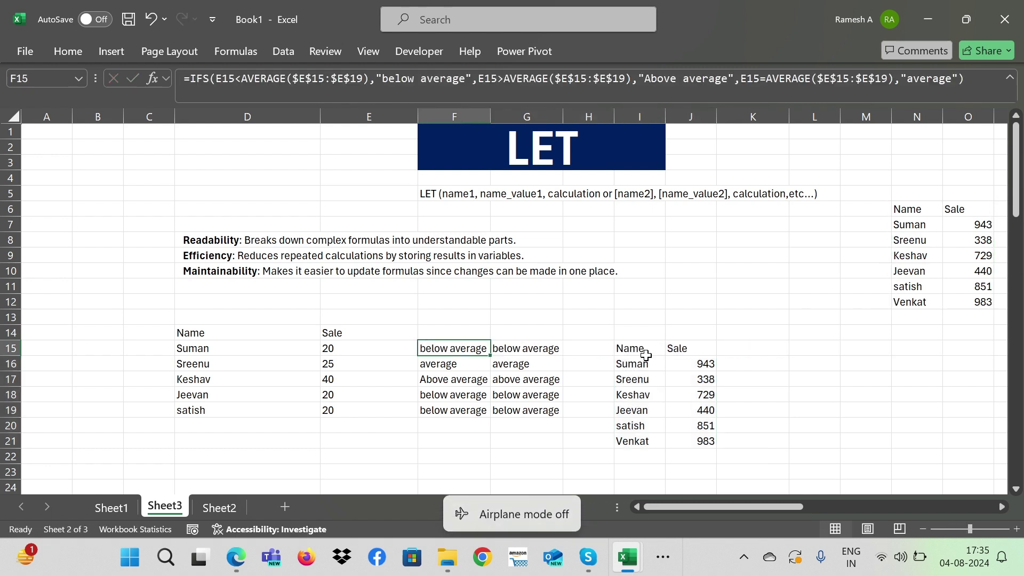
key(F2)
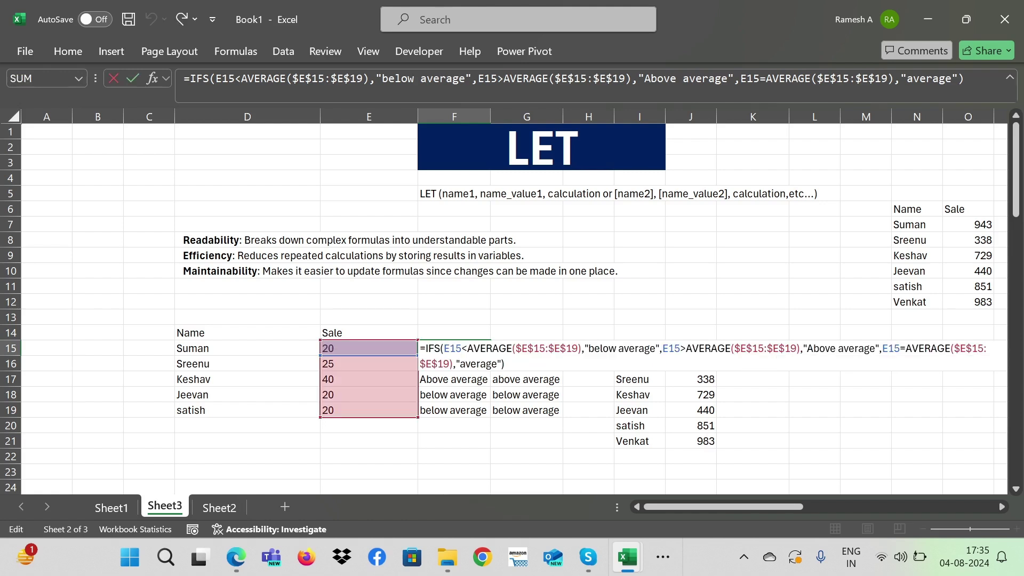
key(Escape)
key(F2)
key(ctrl+Return)
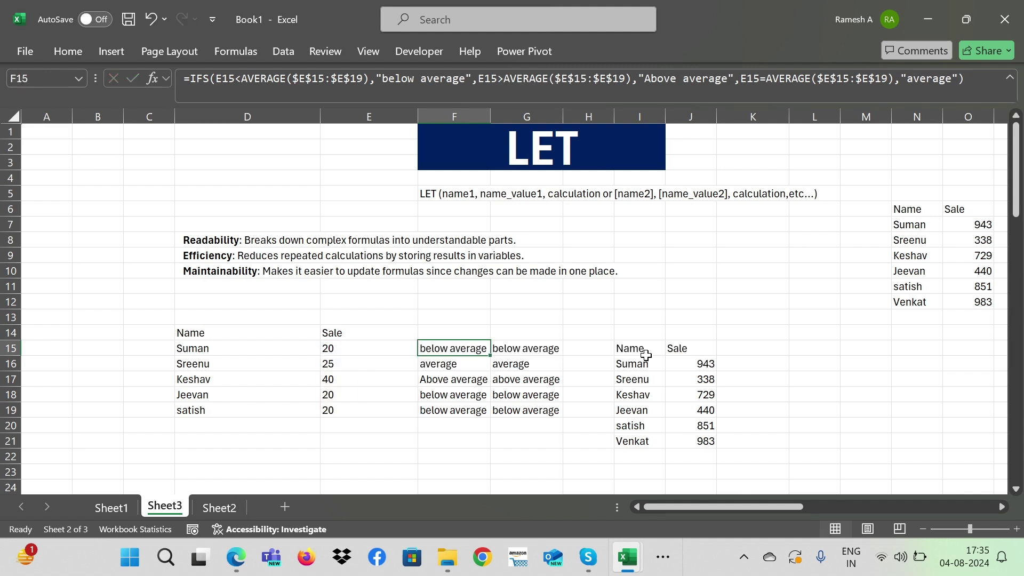
Copy the IFS formula from F15 and paste it into K16 beside the second Sale table.
key(Right)
key(Right)
key(Right)
key(Left)
key(Left)
key(Left)
key(ctrl+c)
key(Right)
key(Right)
key(Right)
key(Right)
key(Right)
key(Down)
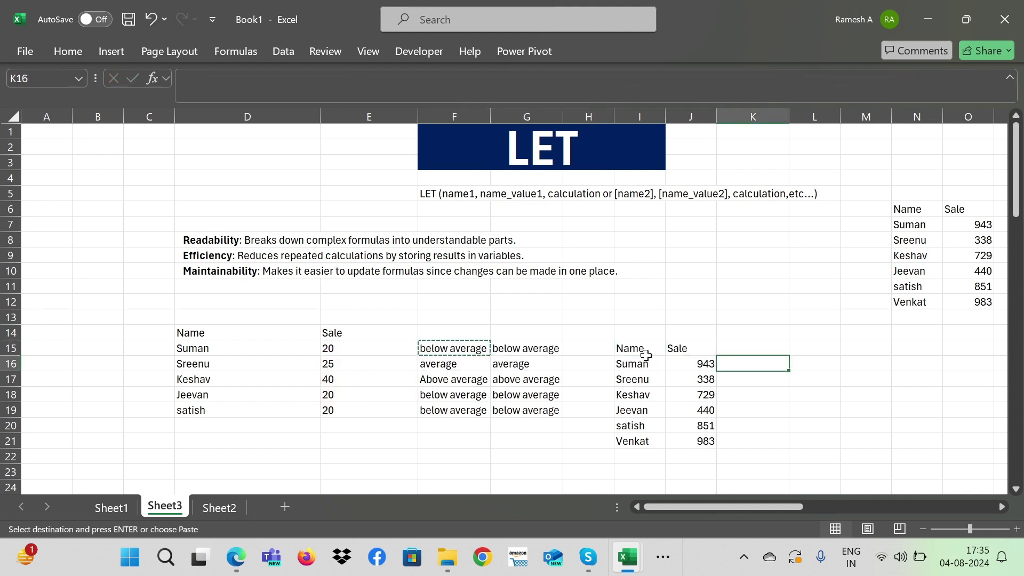
key(ctrl+v)
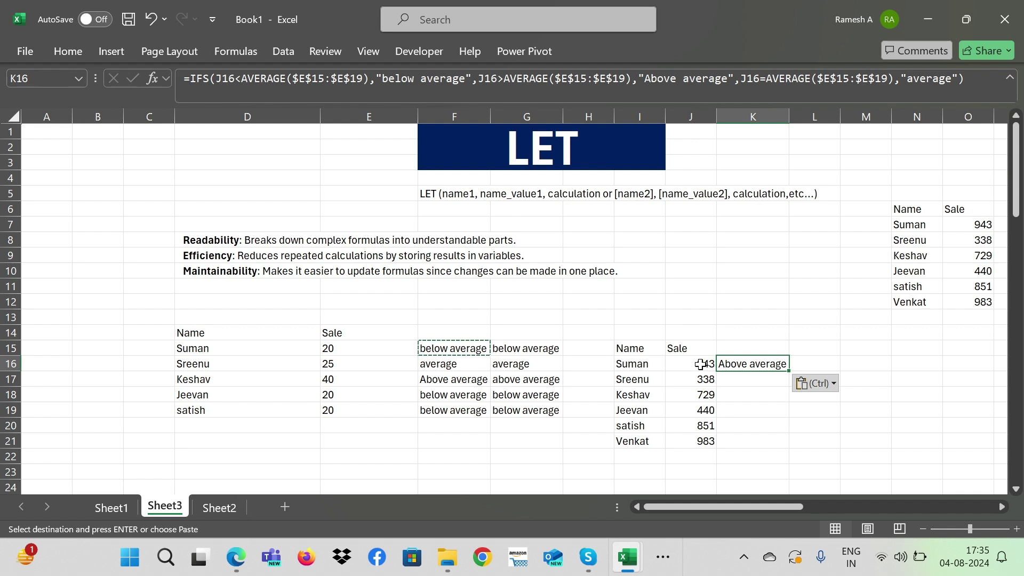
Change the first AVERAGE range in K16's IFS formula to $J$15:$J$19.
click(705, 442)
click(752, 364)
click(981, 79)
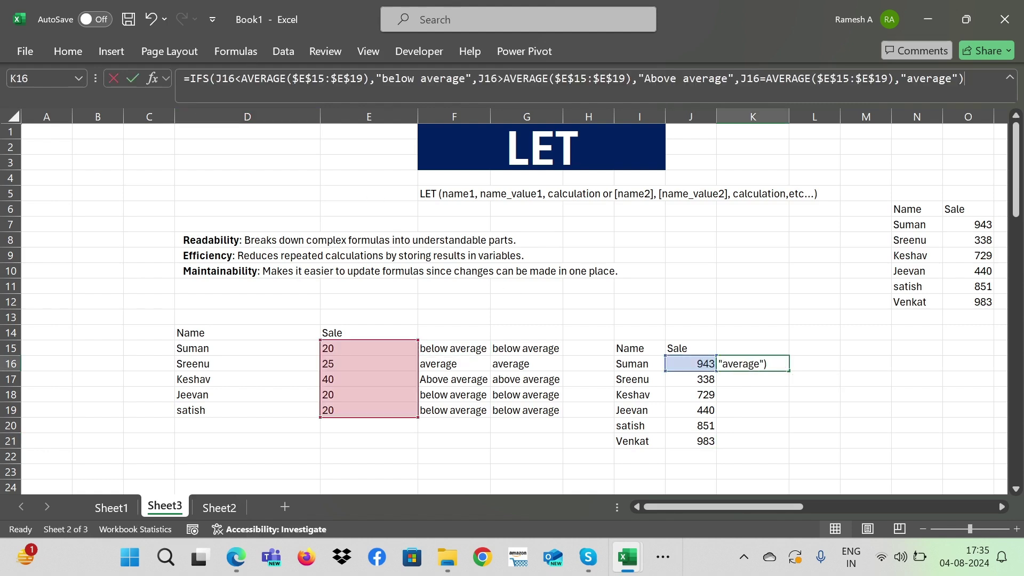
key(BackSpace)
text(j)
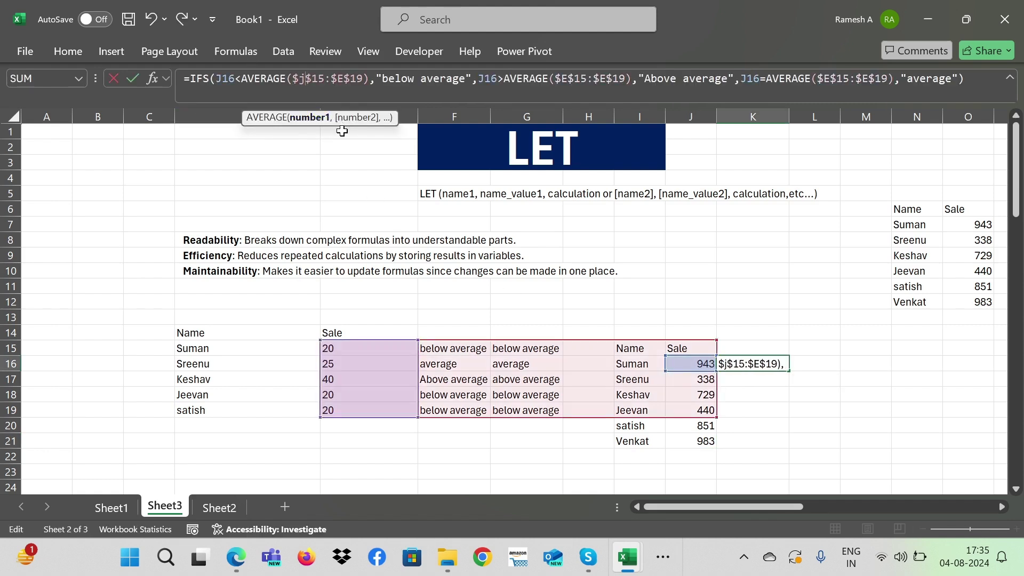
key(Right)
key(Right)
key(Right)
key(Right)
key(Right)
key(Right)
key(BackSpace)
text(j)
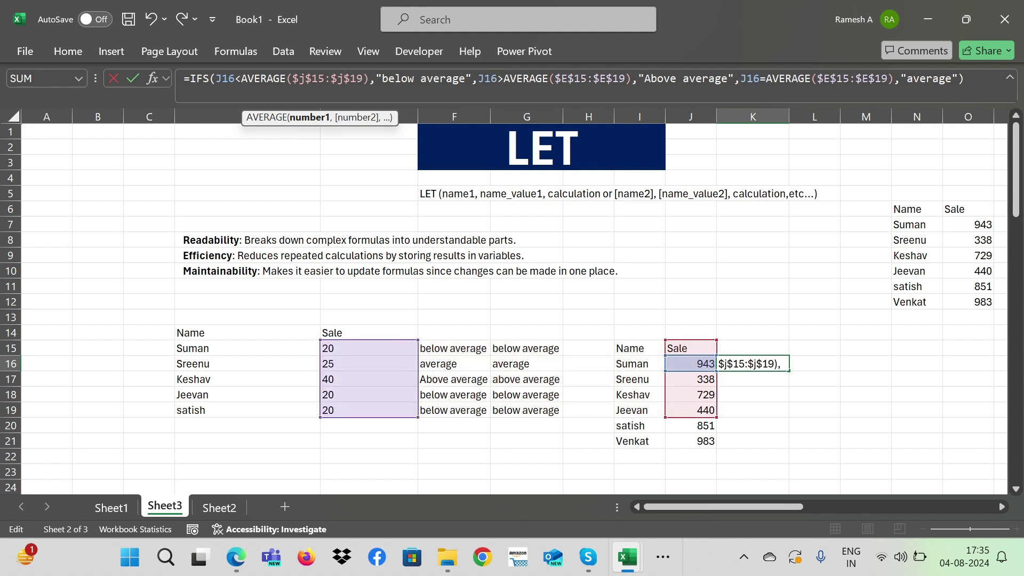
Change the second AVERAGE range in K16's IFS formula to $J$15:$J$19 and enter the formula.
click(569, 79)
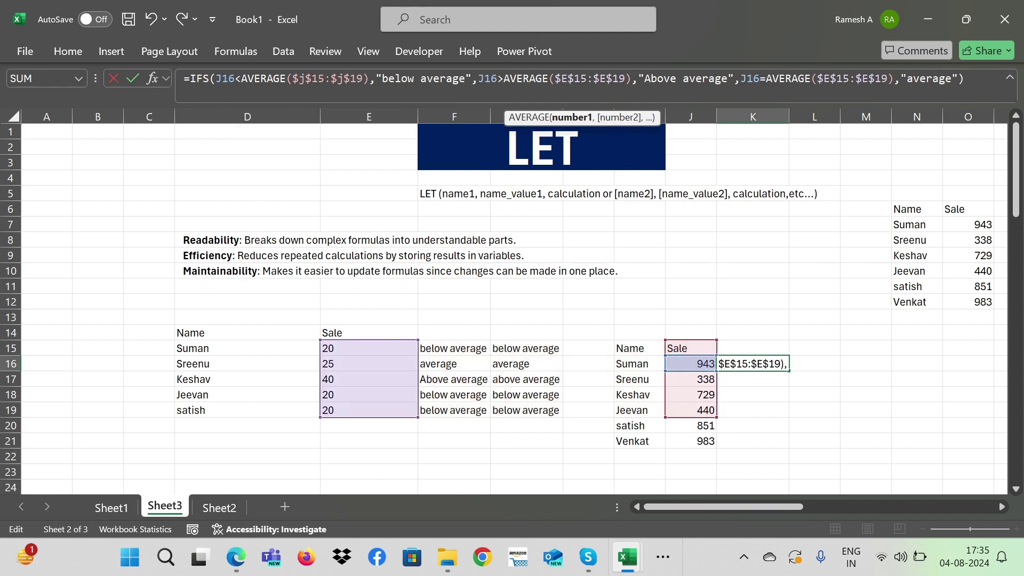
key(BackSpace)
text(j)
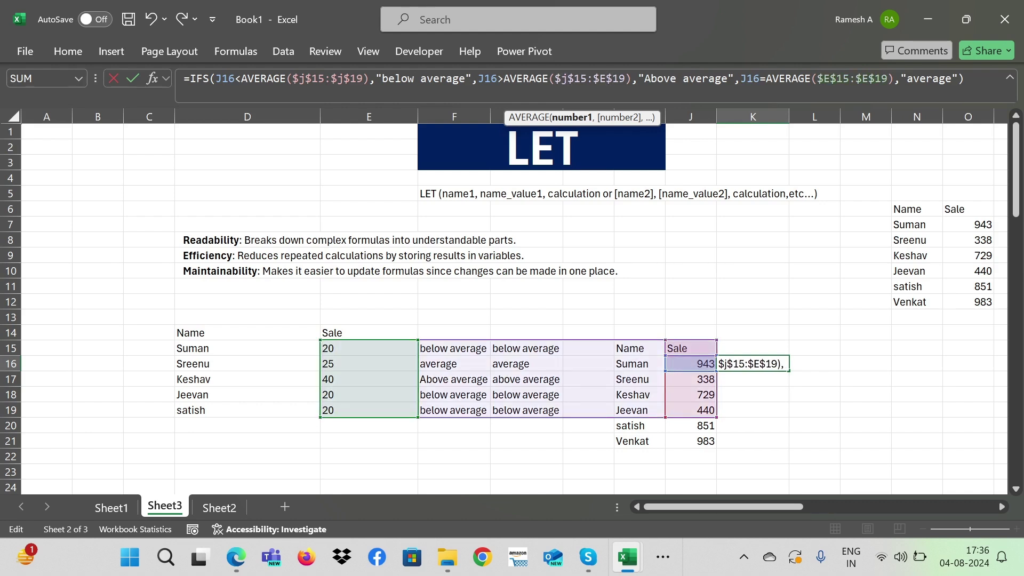
key(Return)
key(Up)
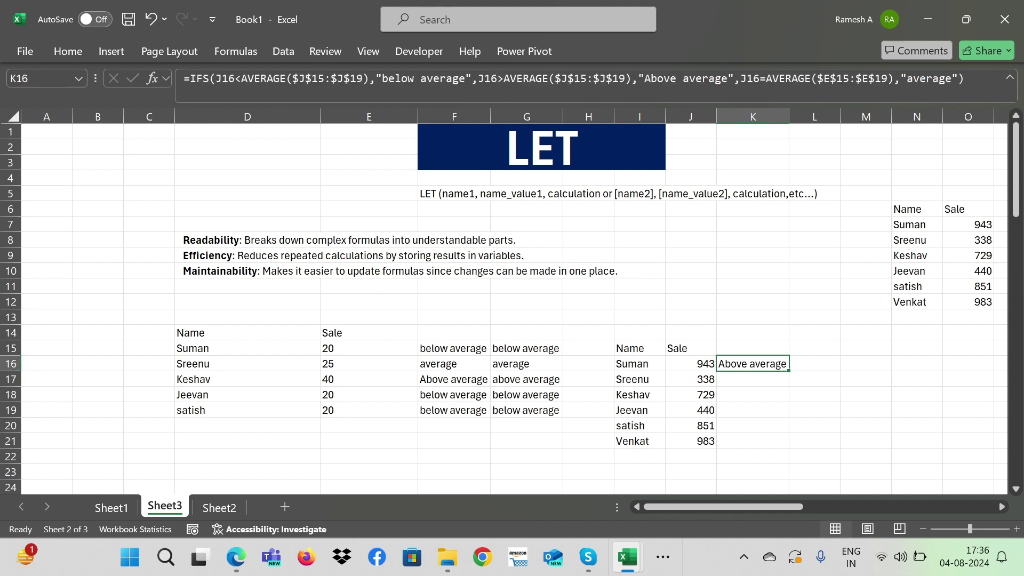
Change the third AVERAGE range in K16, in the "average" condition, to $J$15:$J$19 and enter the formula.
click(826, 79)
key(BackSpace)
text(j)
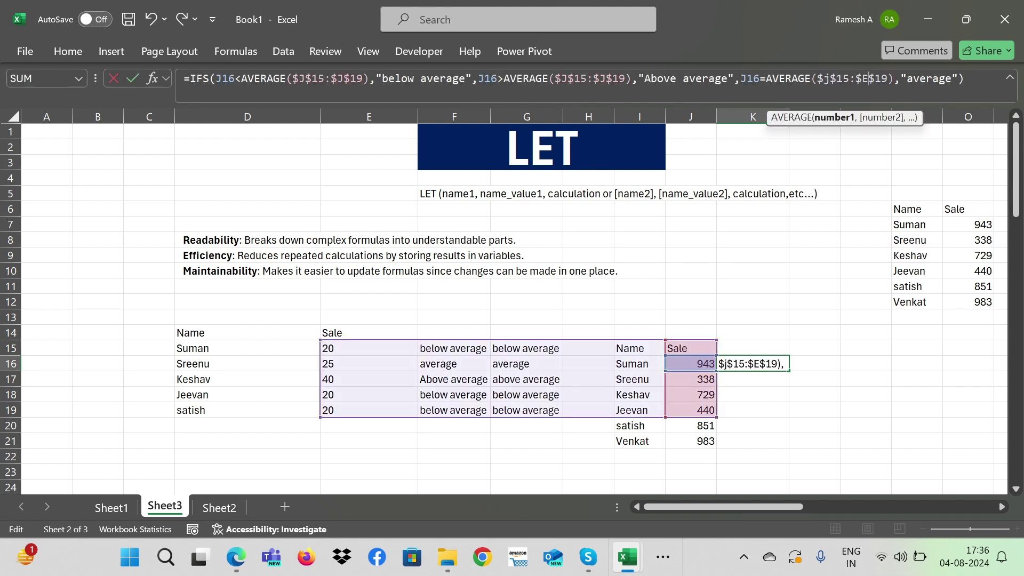
click(865, 78)
key(BackSpace)
text(j)
key(Return)
key(Up)
Fill the IFS formula from K16 down through K21.
key(Down)
key(Down)
key(Down)
key(Down)
key(Down)
key(ctrl+shift+Up)
key(ctrl+d)
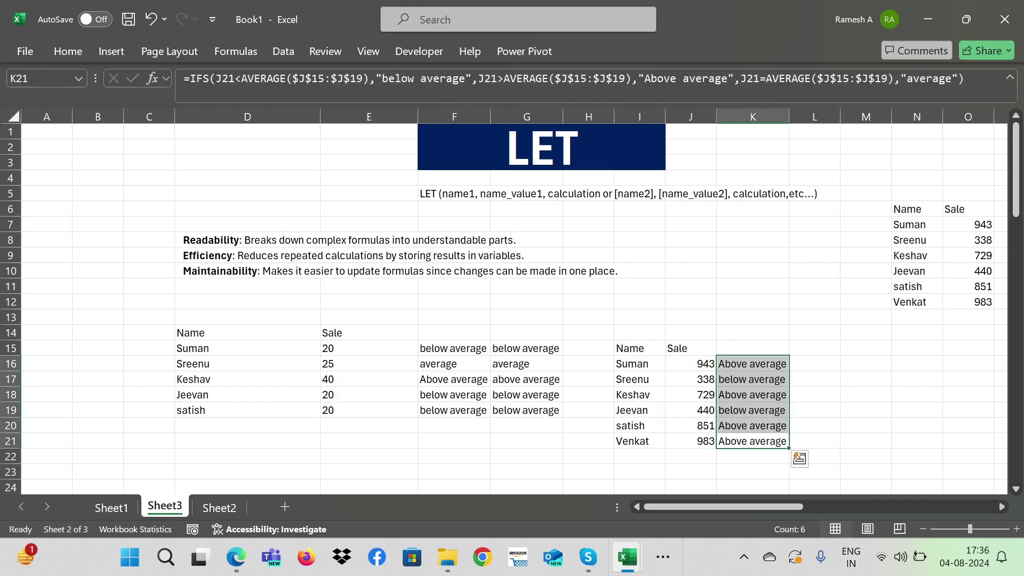
key(Right)
key(Right)
key(Right)
key(Right)
scroll(512, 298, right, 1)
key(Left)
key(Left)
key(Left)
key(Left)
key(Left)
key(Left)
key(Left)
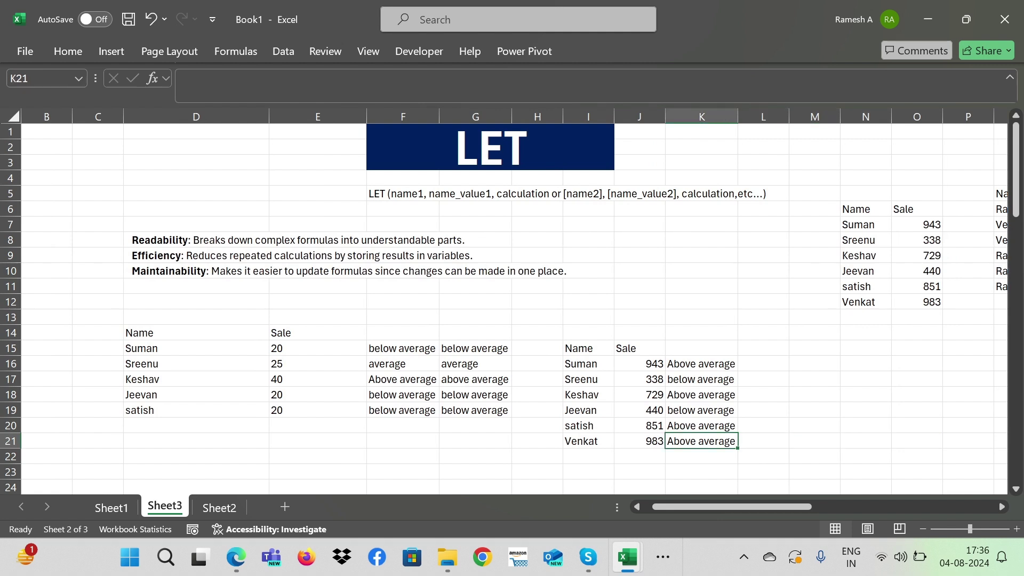
Copy the LET formula from G15 and paste it into L16 beside the IFS results.
key(Up)
key(Up)
key(Up)
key(Up)
key(Up)
key(Left)
key(Up)
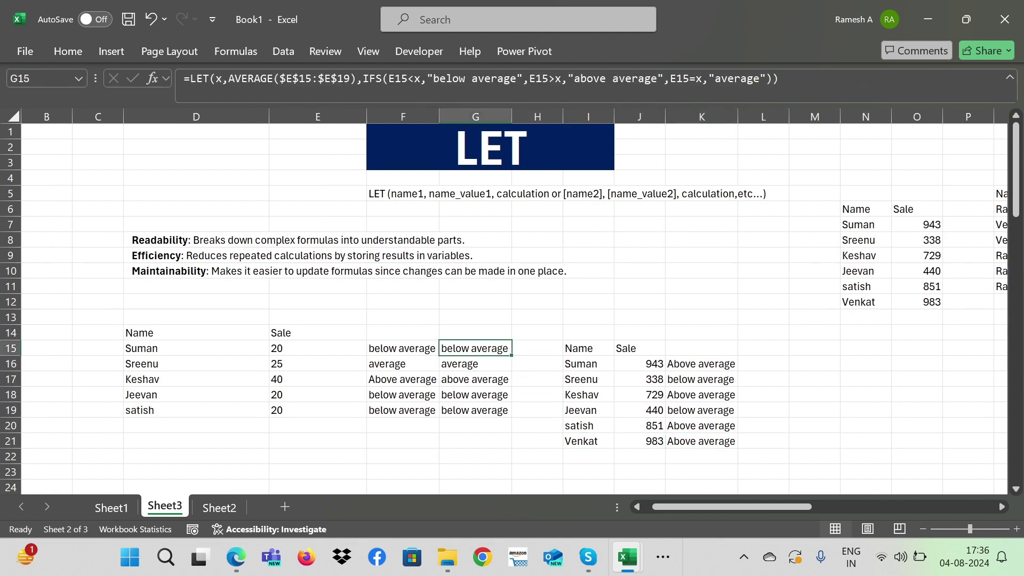
key(F2)
key(Escape)
key(ctrl+c)
key(Right)
key(Right)
key(Right)
key(Right)
key(Right)
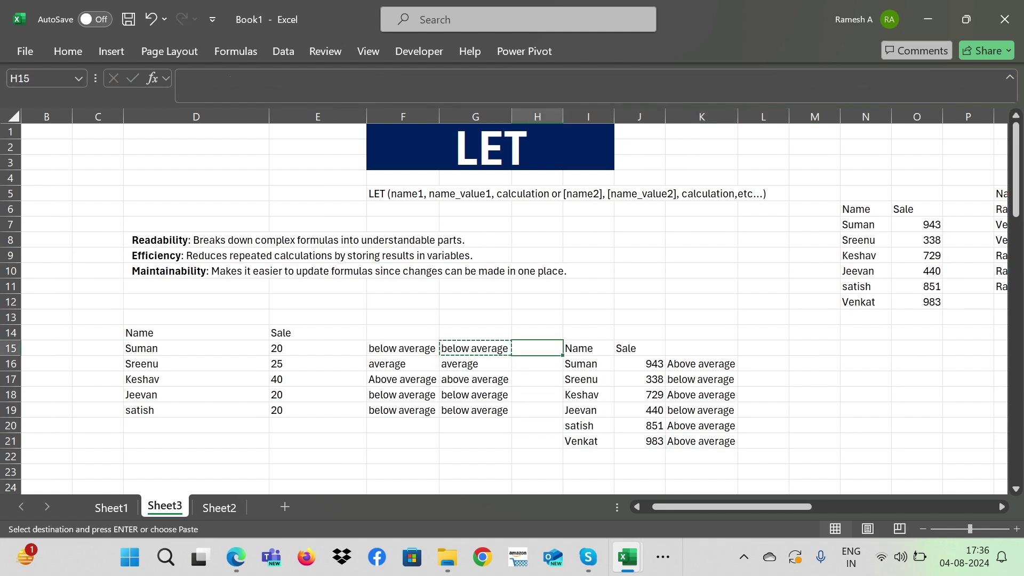
key(Down)
key(ctrl+v)
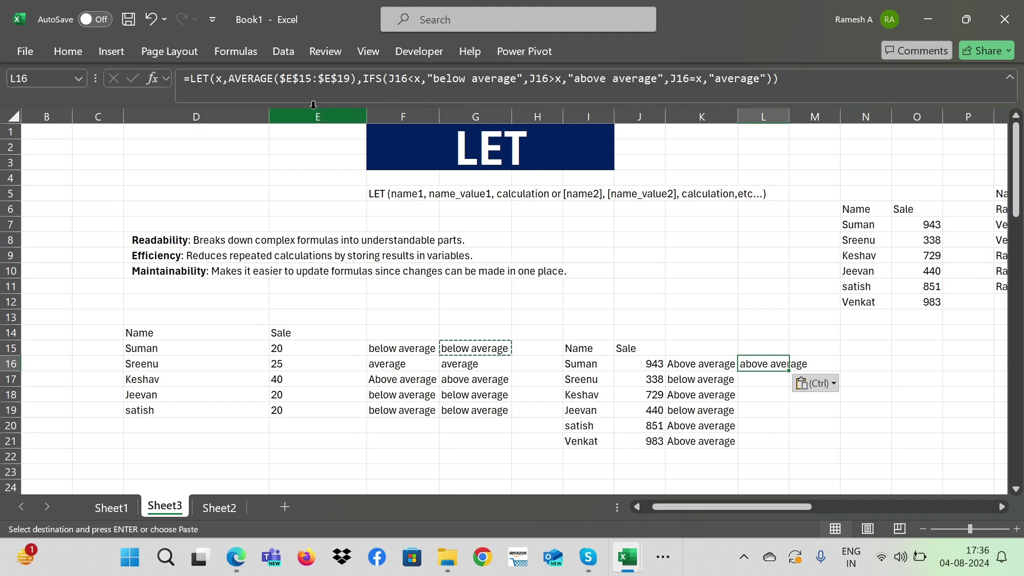
Change the AVERAGE range that defines x in L16's LET formula to $J$15:$J$19.
double_click(315, 79)
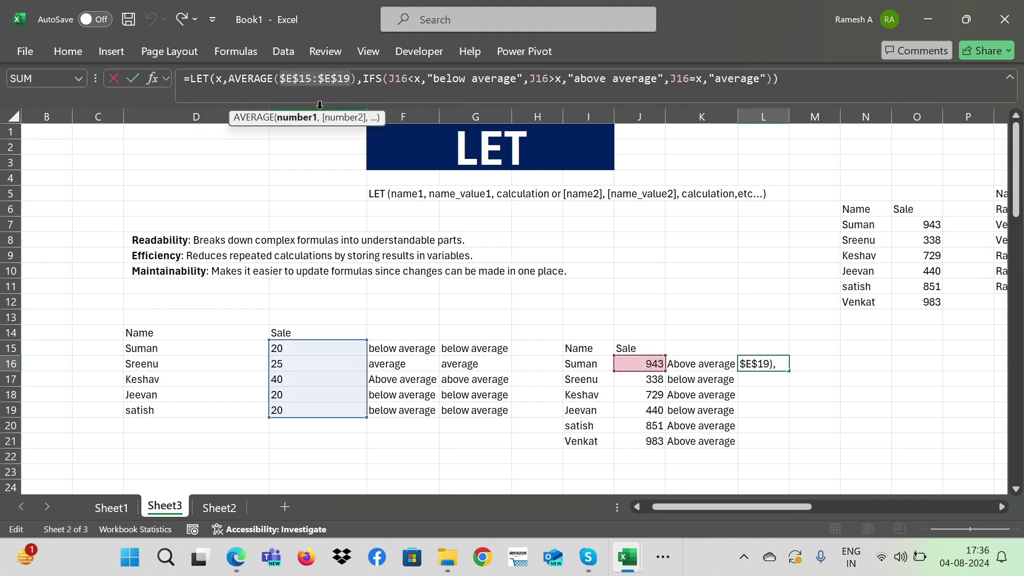
click(291, 79)
key(BackSpace)
text(j)
key(Right)
key(Right)
key(Right)
key(Right)
key(Right)
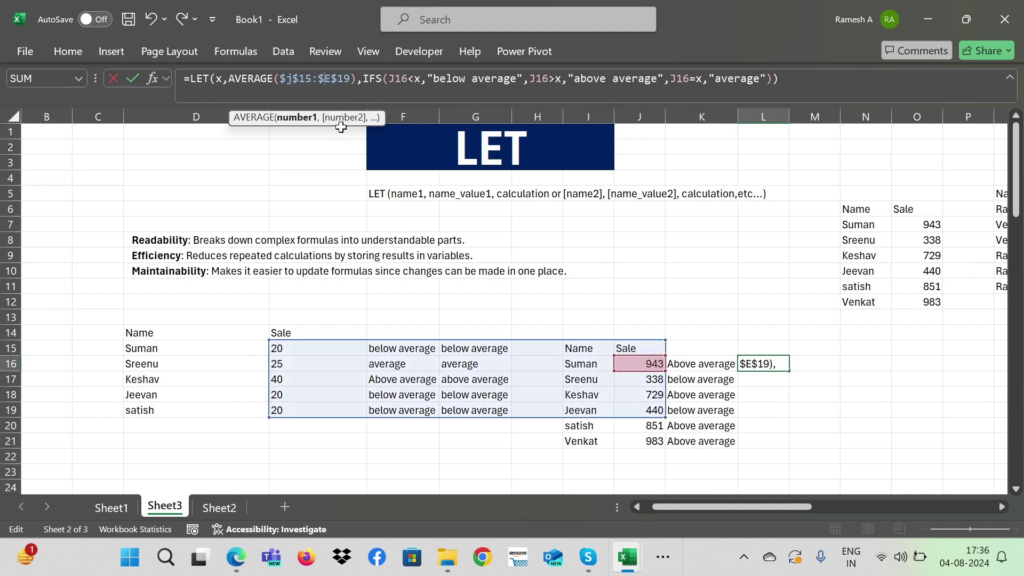
key(Delete)
text(j)
key(Return)
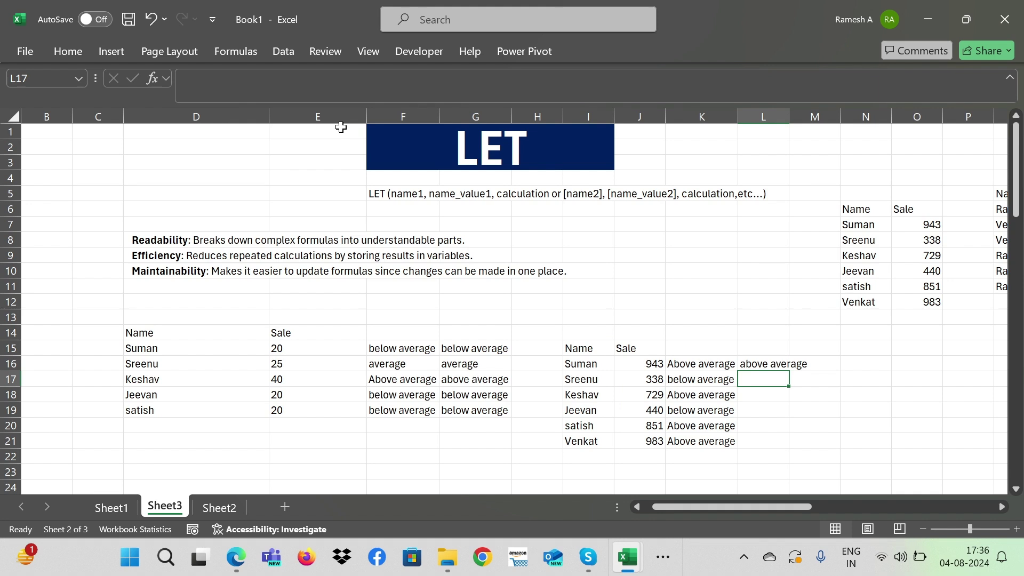
key(Up)
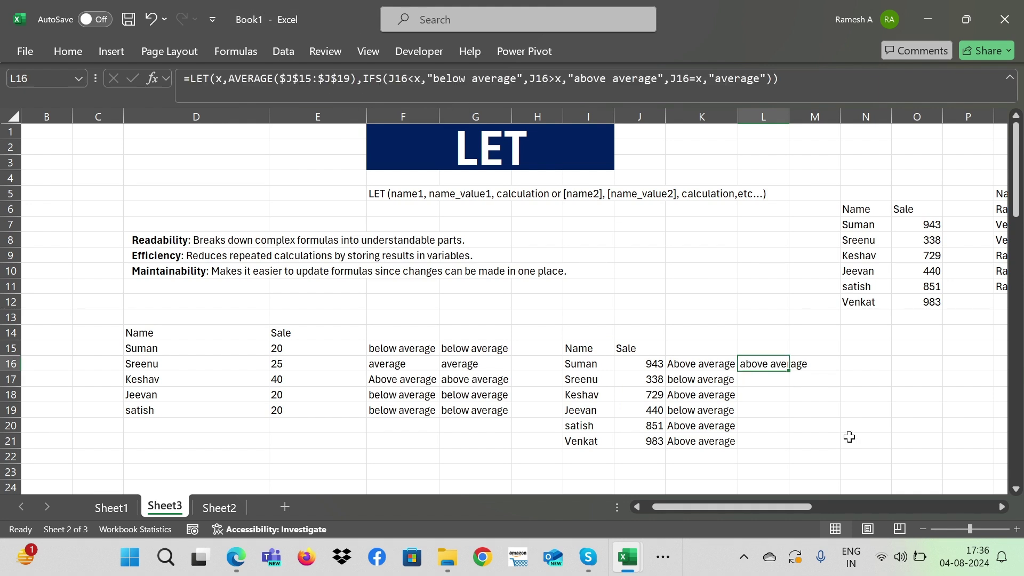
Fill the LET formula from L16 down through L21.
key(Left)
key(ctrl+Down)
key(Right)
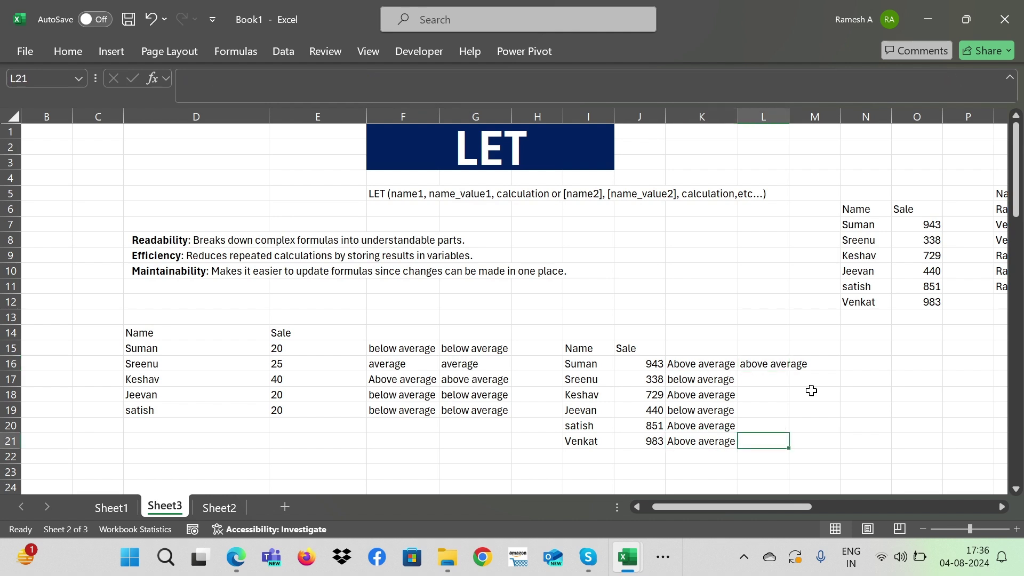
key(ctrl+shift+Up)
key(ctrl+d)
key(ctrl+shift+Down)
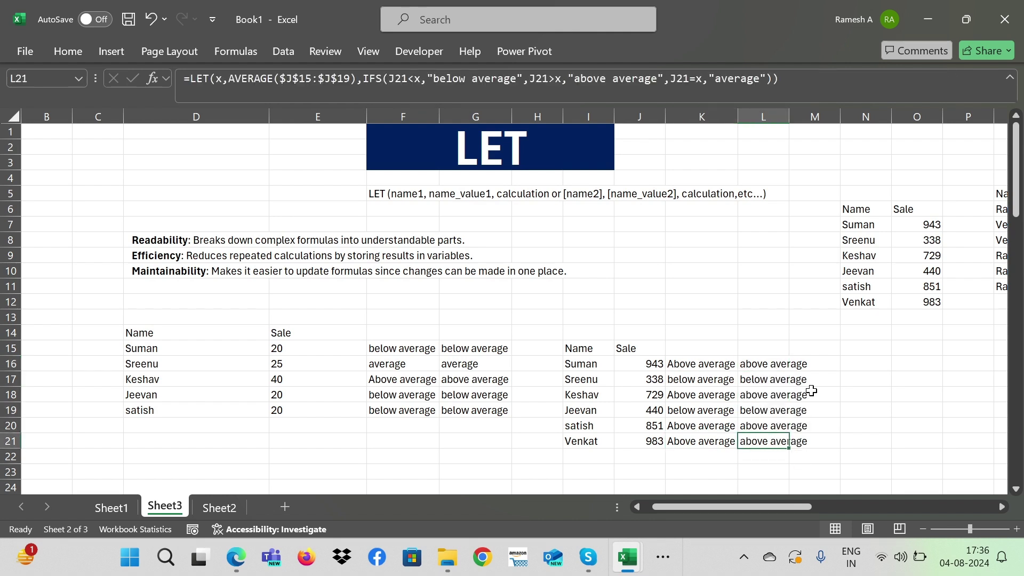
Compare the IFS formula in K16 with the LET formulas in column L against the Readability and Efficiency notes.
key(Left)
key(Up)
key(Up)
key(Up)
key(Up)
key(Up)
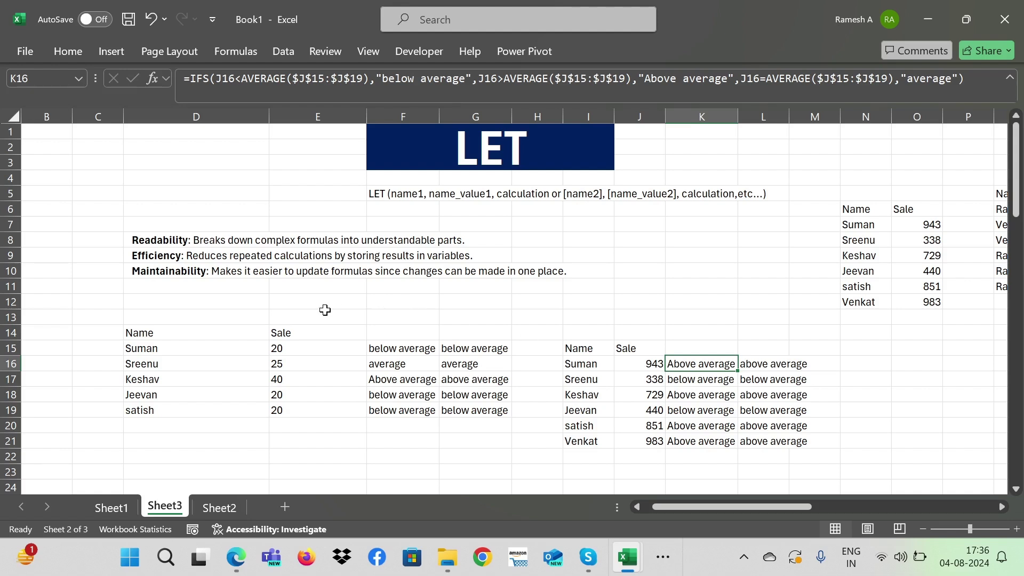
click(159, 237)
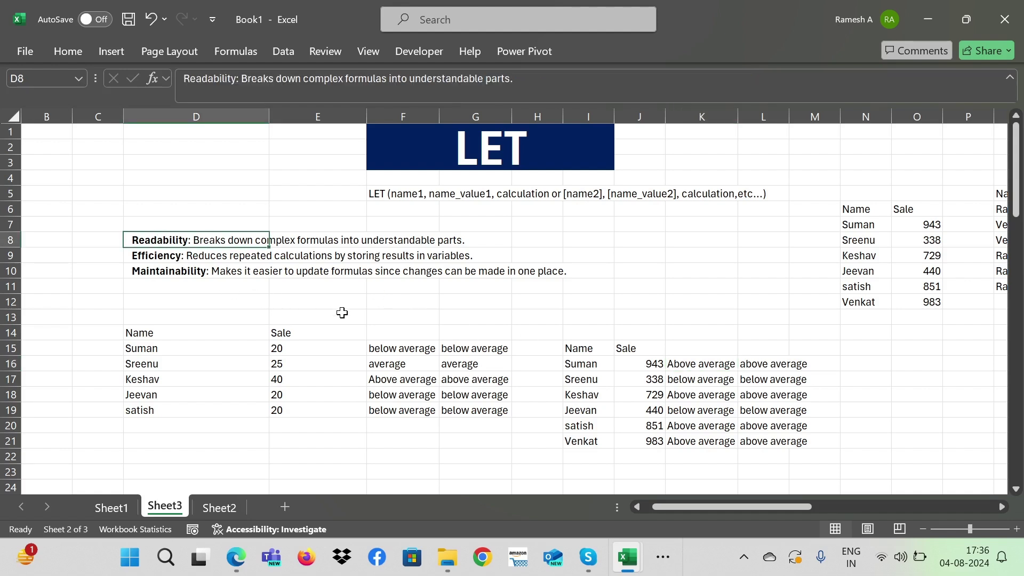
click(166, 256)
click(708, 366)
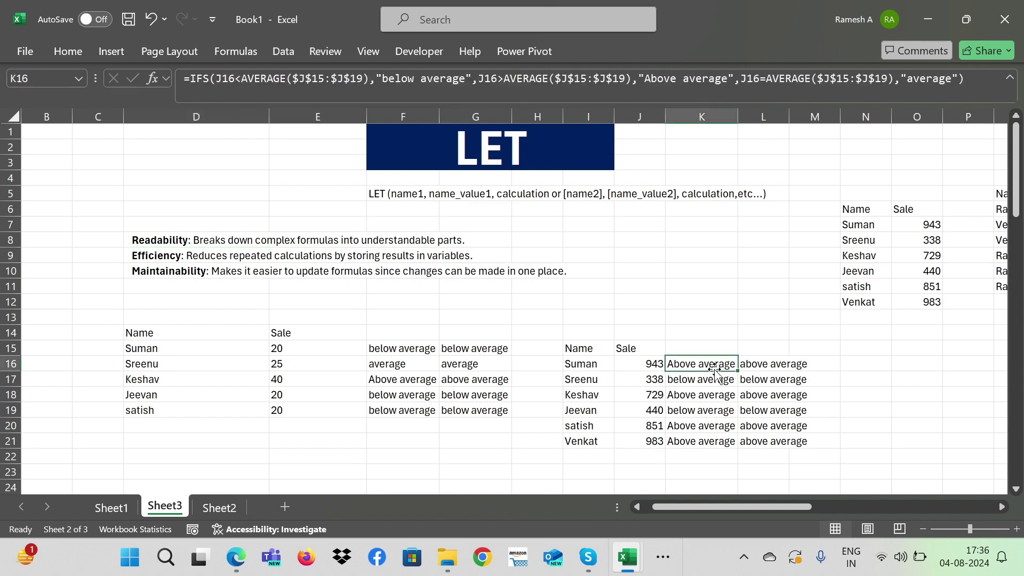
click(758, 367)
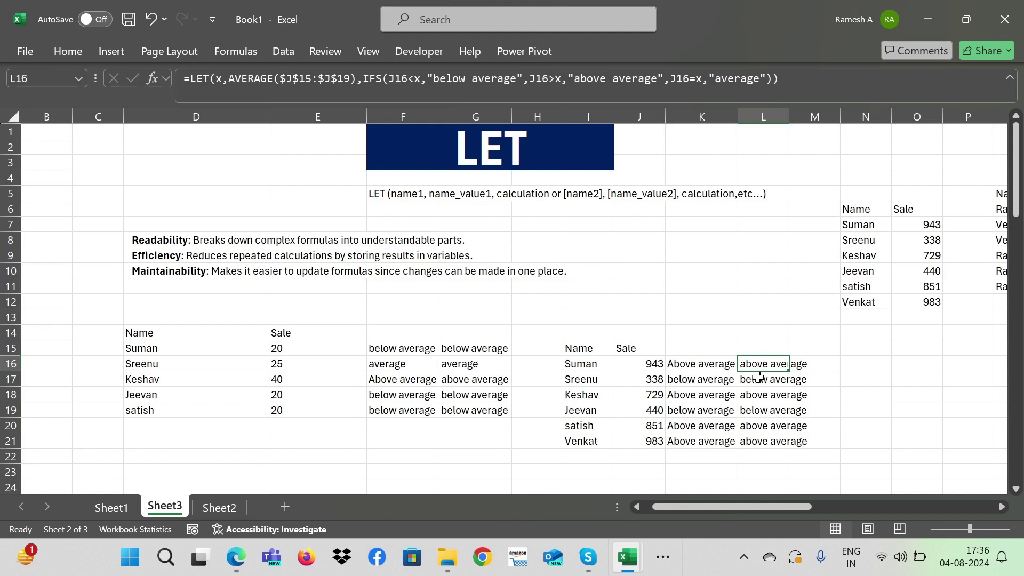
key(Down)
key(Down)
key(Up)
key(Down)
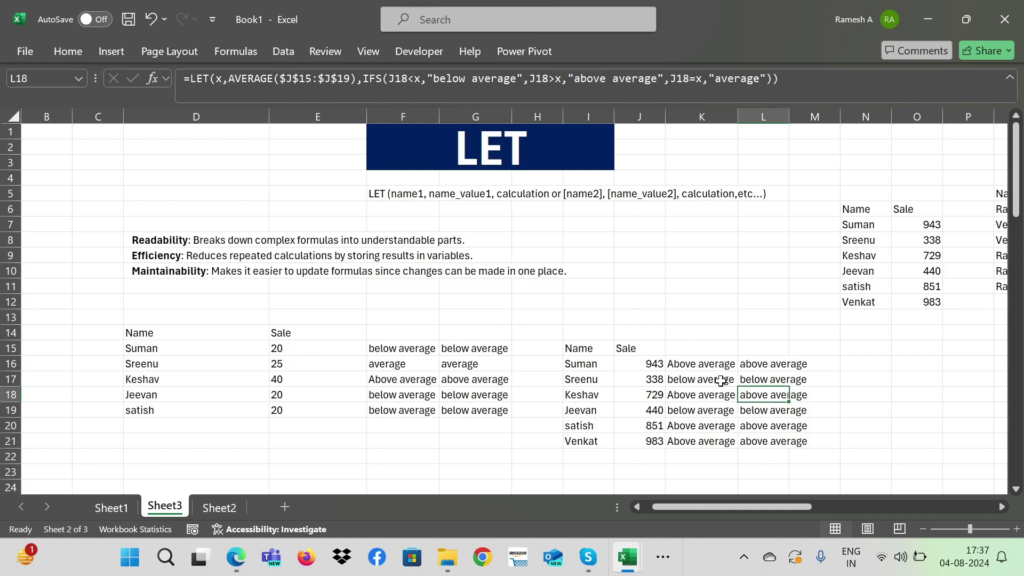
click(420, 378)
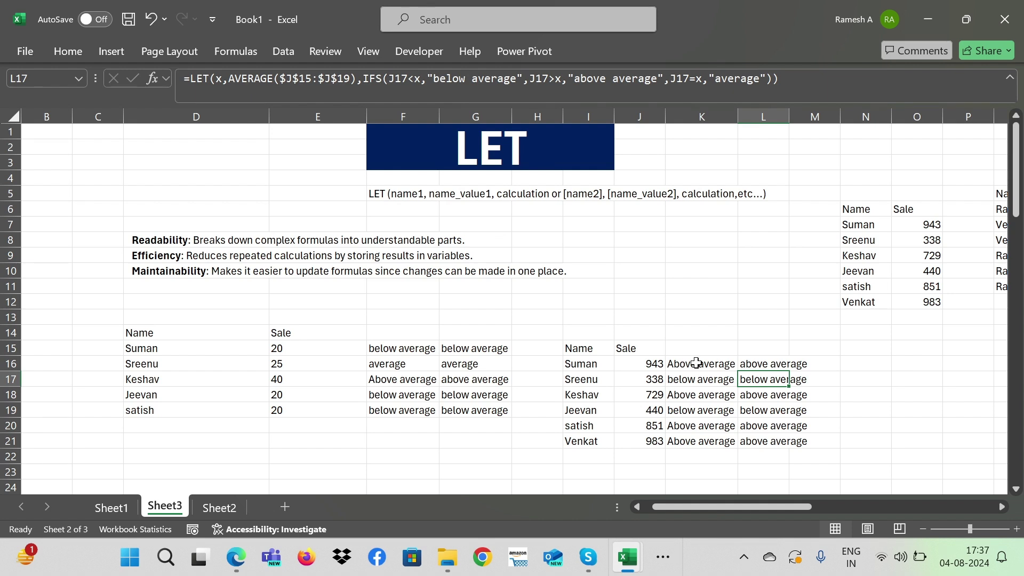
key(Up)
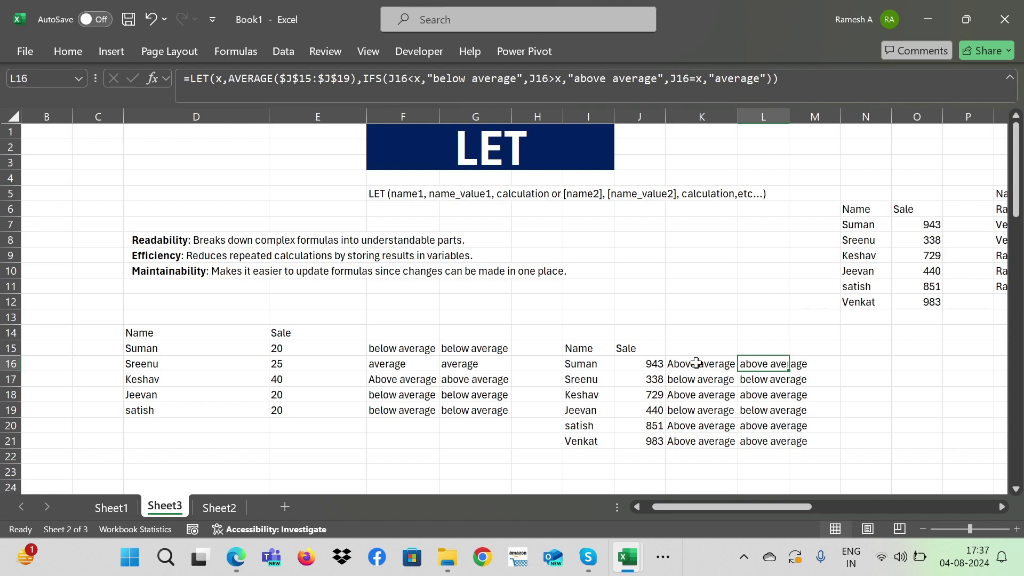
key(Left)
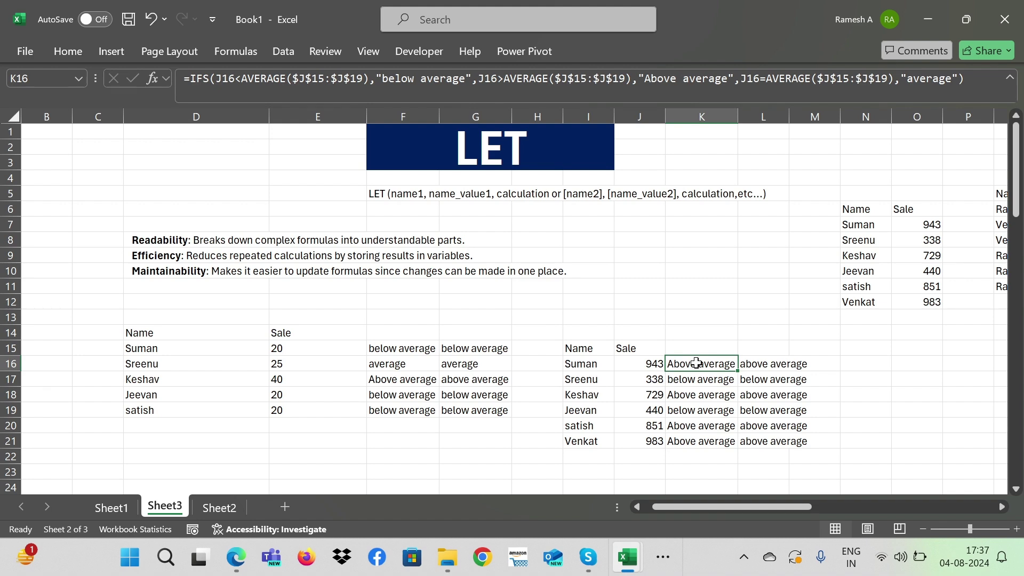
Copy the table with the List 1, List2 and Unique list headers from W7:Y9 and paste it at D29.
key(Right)
key(Right)
key(Right)
key(Right)
key(Right)
key(Right)
key(Right)
key(Right)
key(Right)
key(Right)
key(Right)
key(Right)
key(Right)
key(Right)
key(Right)
key(Right)
key(Right)
key(Right)
key(Right)
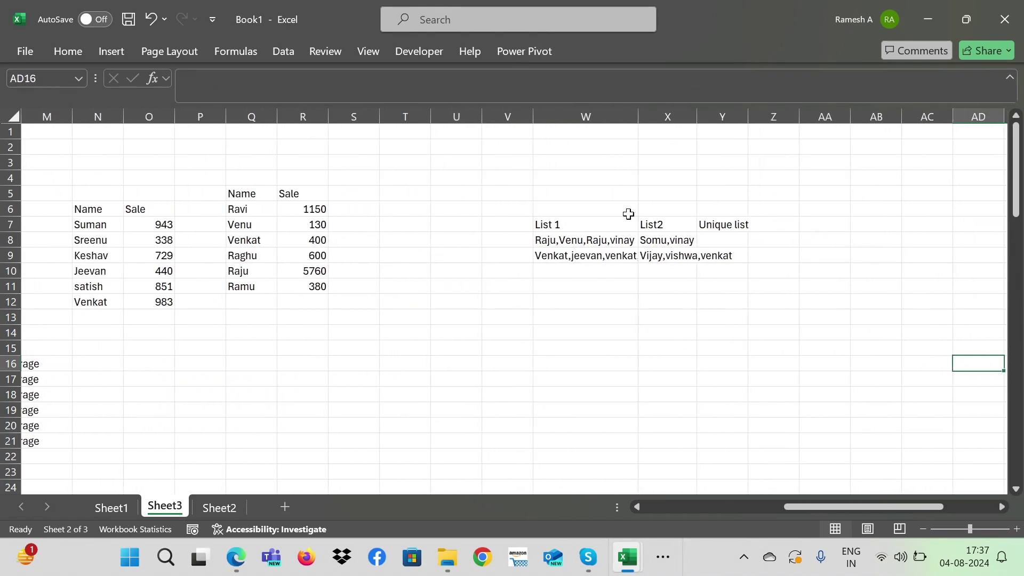
click(582, 224)
key(ctrl+a)
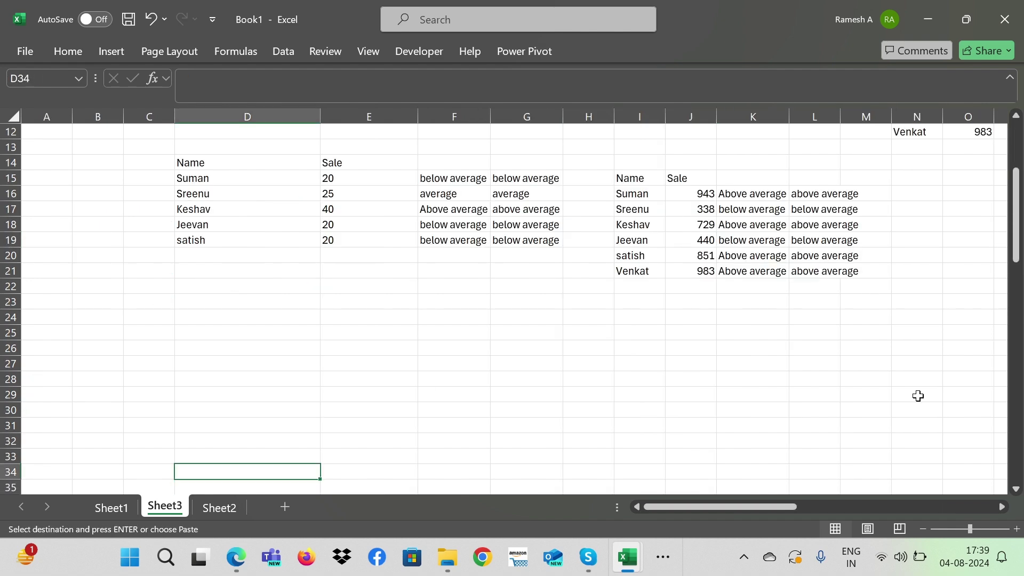
key(Up)
key(Up)
key(Up)
key(Up)
key(Up)
key(Return)
Hide rows 11 through 26, which hold the earlier Sale classification examples.
key(Down)
key(Up)
key(Up)
key(Up)
key(Up)
key(shift+Up)
key(shift+Up)
key(shift+Up)
key(shift+Up)
key(shift+Up)
key(shift+Up)
key(shift+Up)
key(shift+Up)
key(shift+Up)
key(shift+Up)
key(shift+Up)
key(shift+Up)
key(shift+Up)
key(shift+Up)
key(shift+Up)
key(shift+Up)
key(shift+Up)
key(shift+Up)
key(shift+Up)
key(shift+Up)
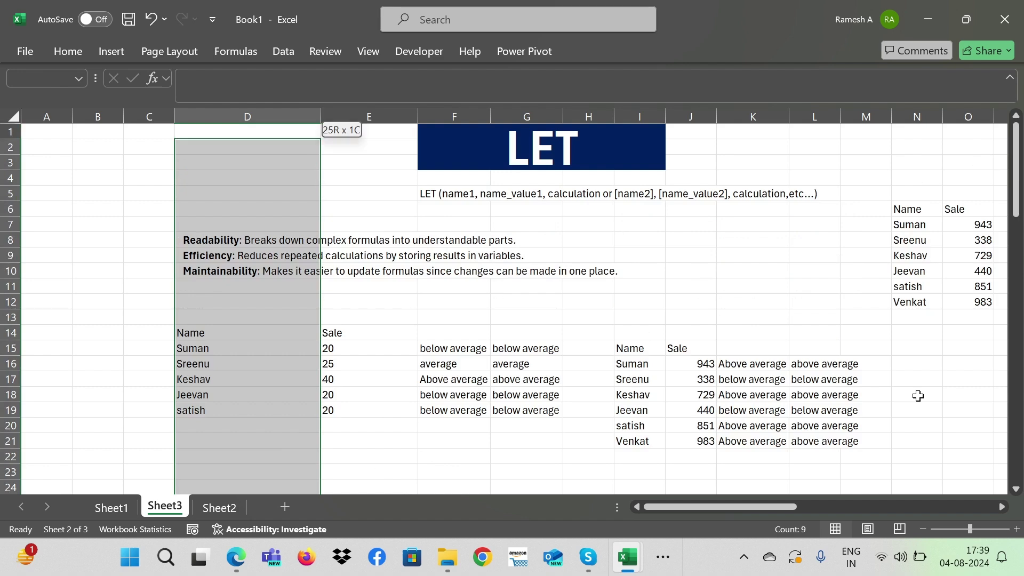
key(shift+Down)
key(shift+Down)
key(shift+Down)
key(shift+Down)
key(shift+Down)
key(shift+Down)
key(shift+Down)
key(shift+Down)
key(shift+Down)
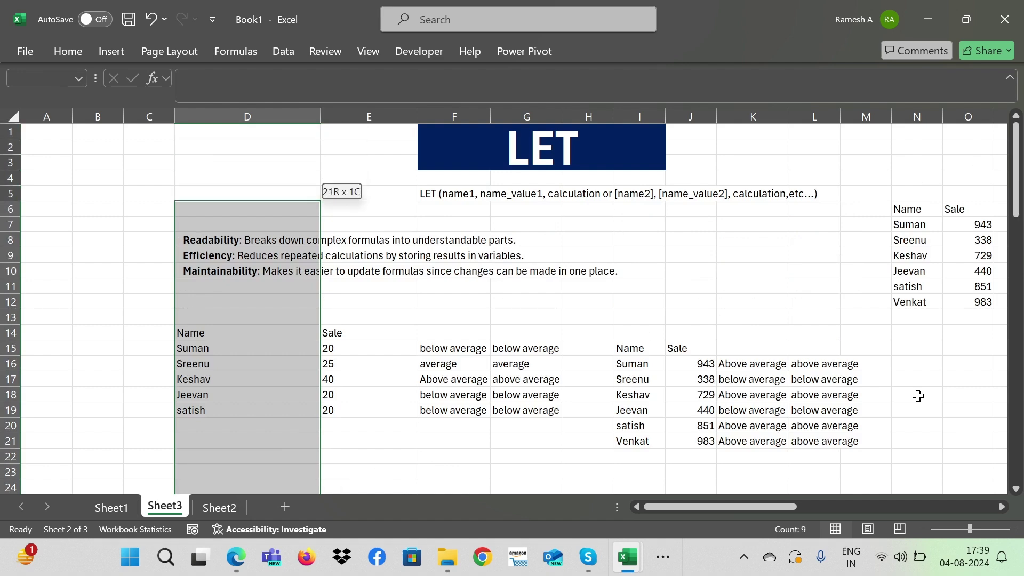
key(ctrl+9)
Examine the comma-separated entries of List 1 and List2 in row 30 alongside the Unique list column.
key(Up)
key(Up)
key(Up)
key(Up)
key(Up)
key(Up)
key(Up)
key(Up)
key(Up)
key(Down)
key(Down)
key(Down)
key(Down)
key(Down)
key(Down)
key(Down)
key(Down)
key(Down)
key(Down)
key(Down)
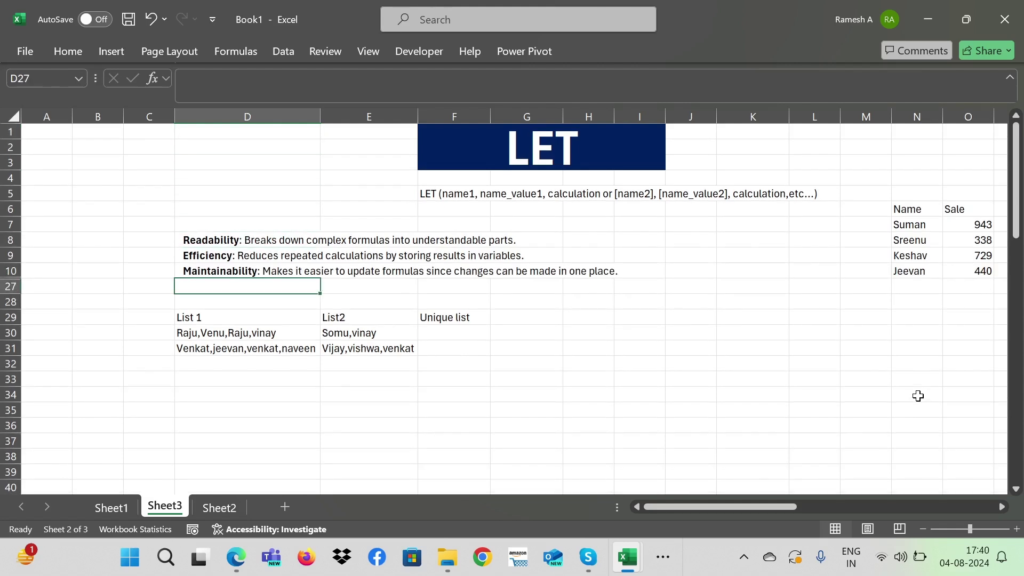
key(Right)
key(Down)
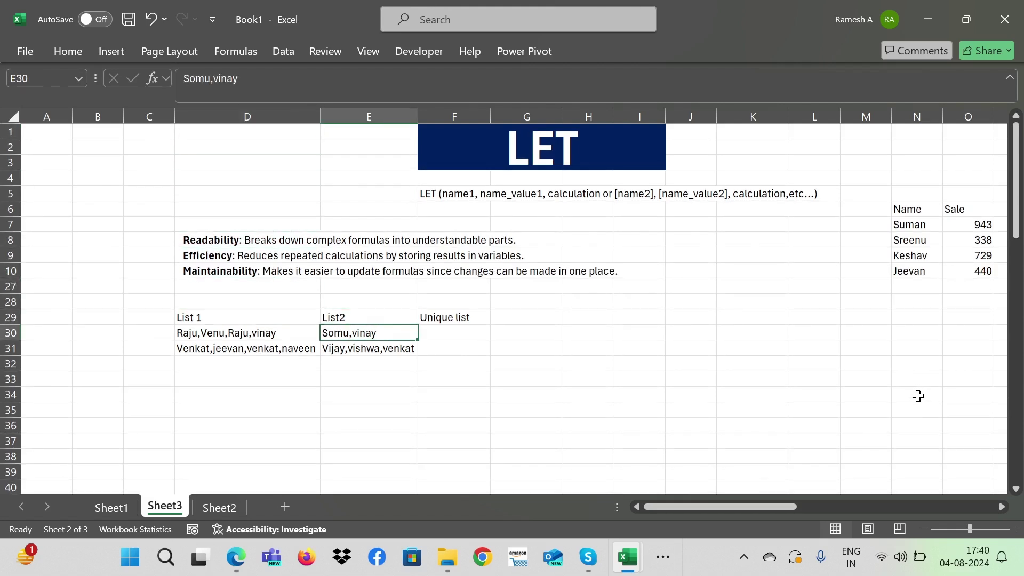
key(Left)
key(Right)
key(Left)
key(Left)
key(Right)
key(Right)
key(Left)
key(Right)
key(Right)
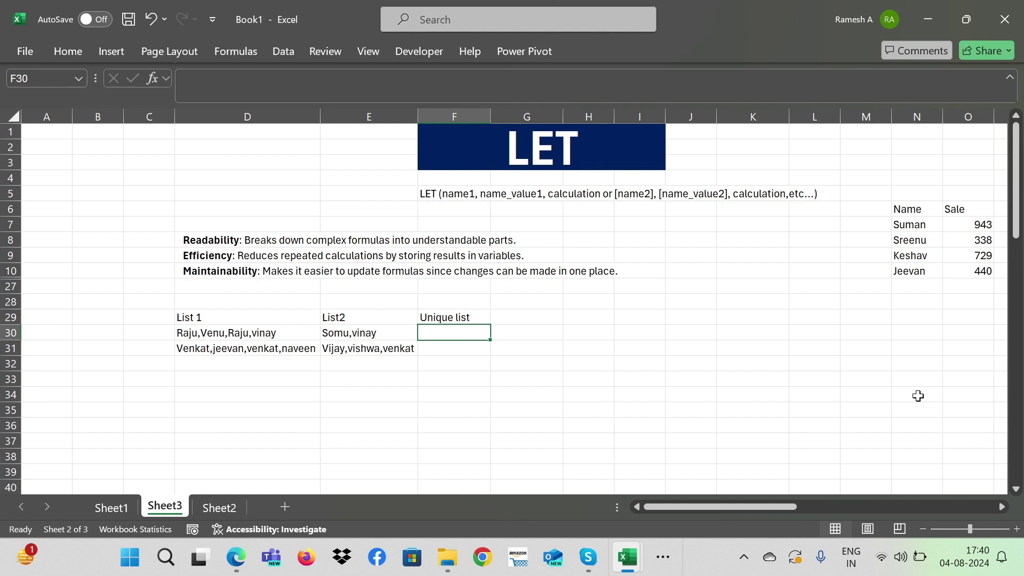
key(Left)
key(Left)
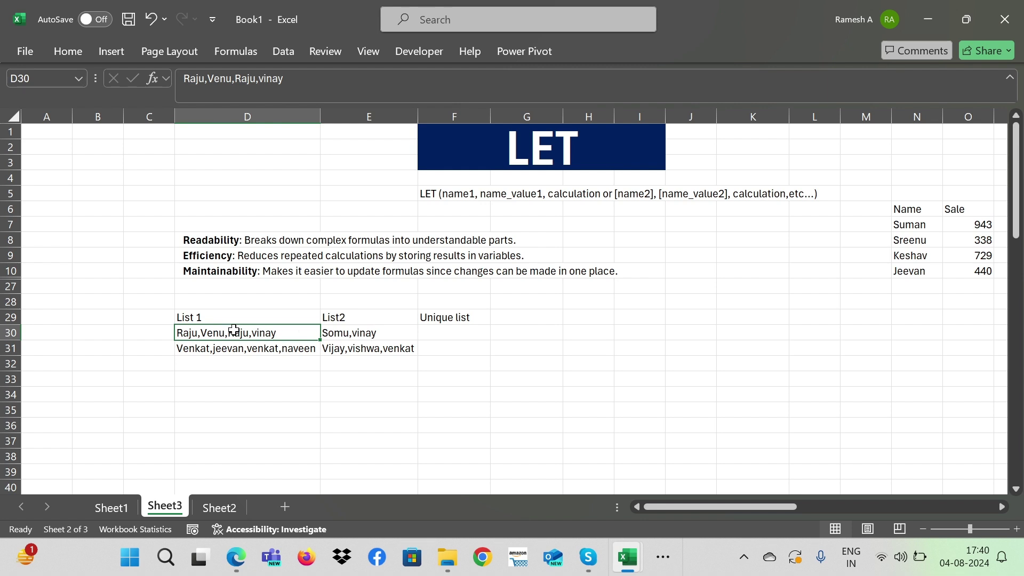
drag(243, 335, 347, 330)
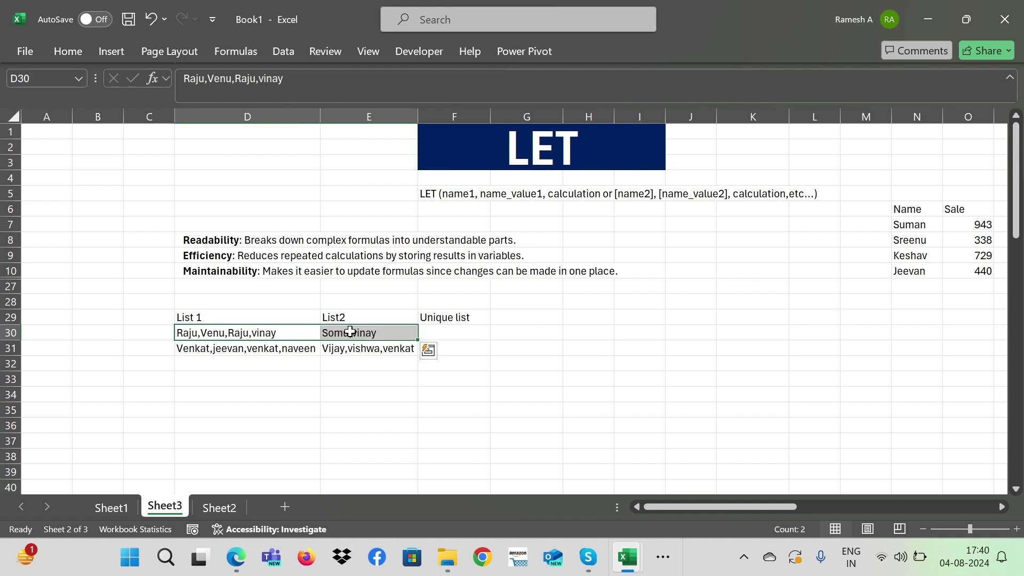
click(449, 331)
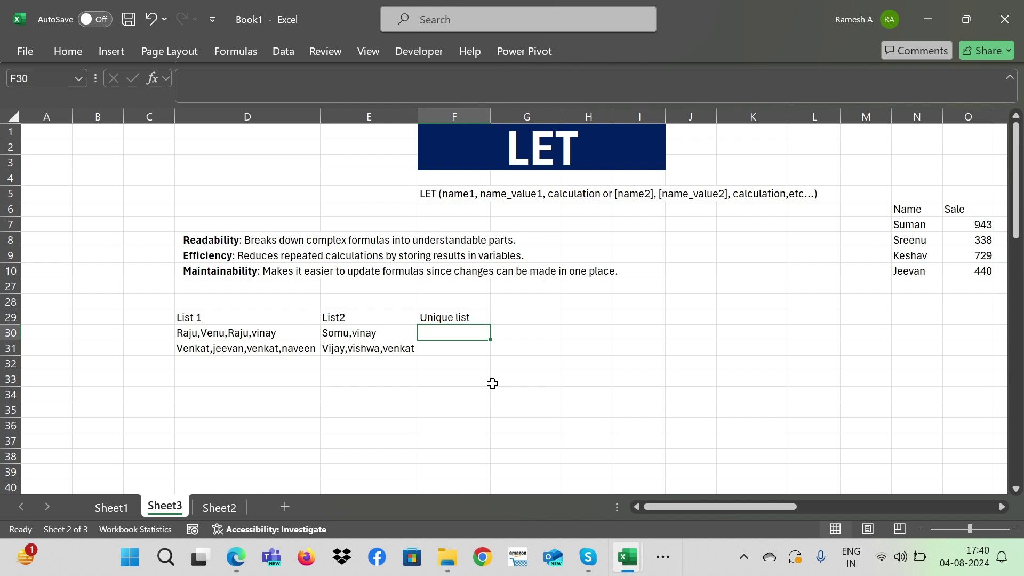
key(Left)
key(Left)
key(Left)
key(Right)
key(shift+Right)
key(shift+Right)
Split the List 1 text of D30 at its commas with a TEXTSPLIT formula in I30, using "," as column delimiter.
key(Right)
key(Right)
key(Right)
key(Right)
key(Right)
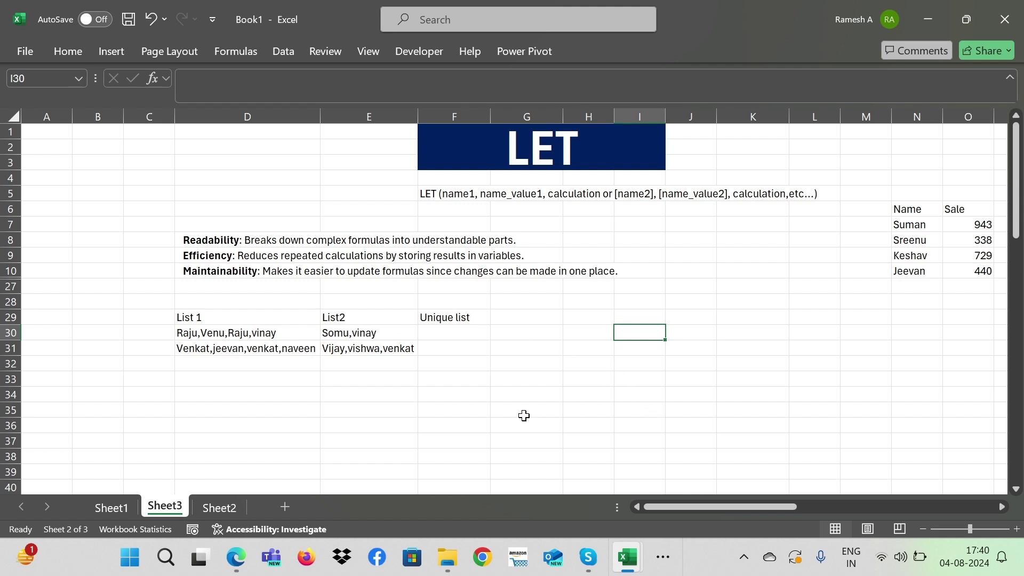
text(=t)
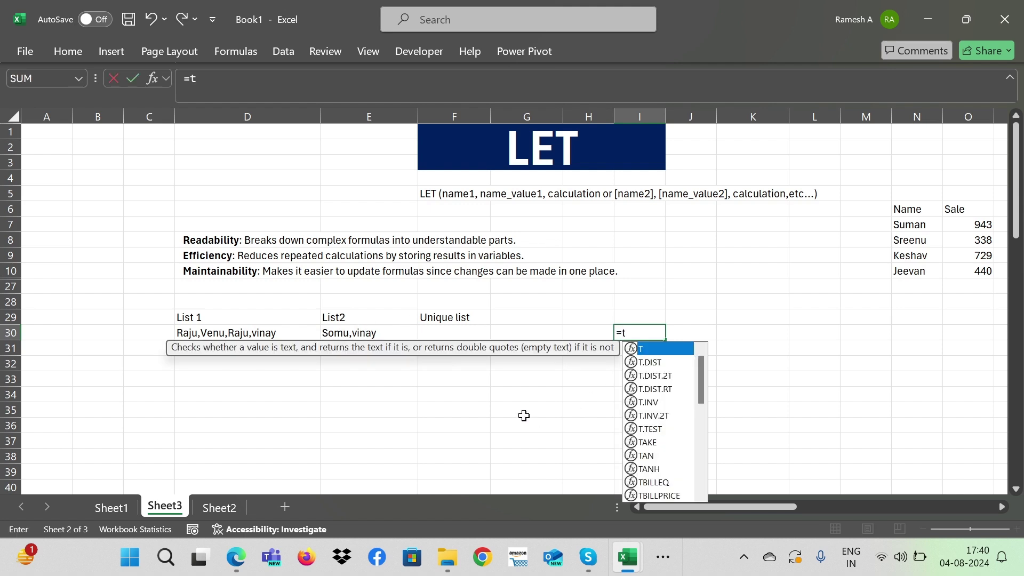
text(extsplit()
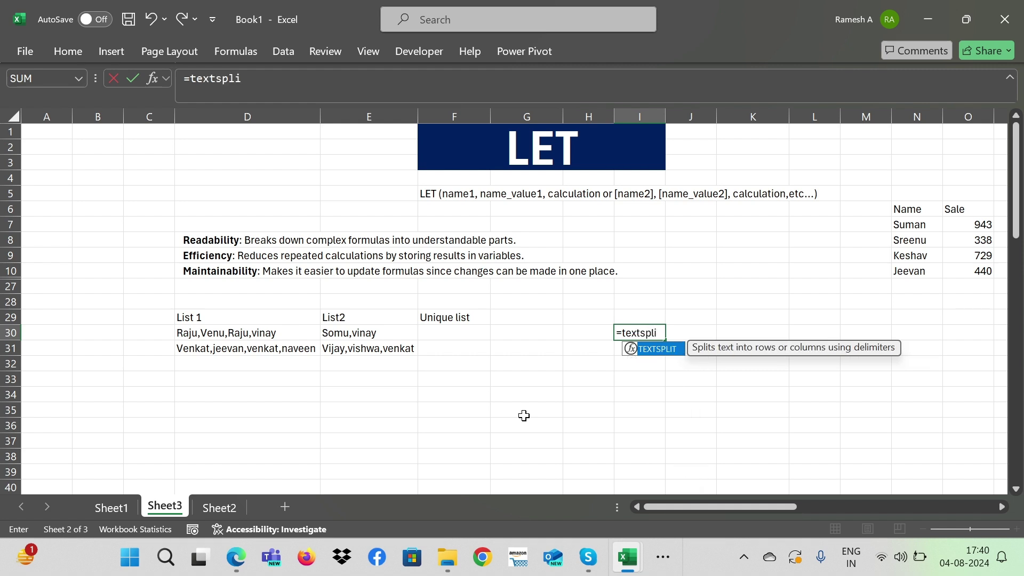
key(Left)
key(Left)
key(Left)
key(Left)
key(Left)
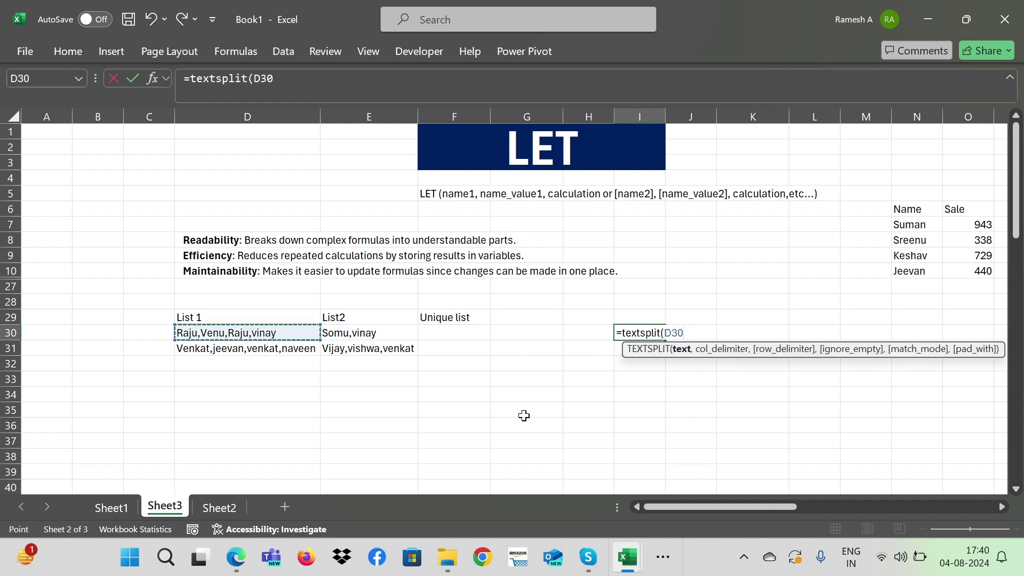
text(,)
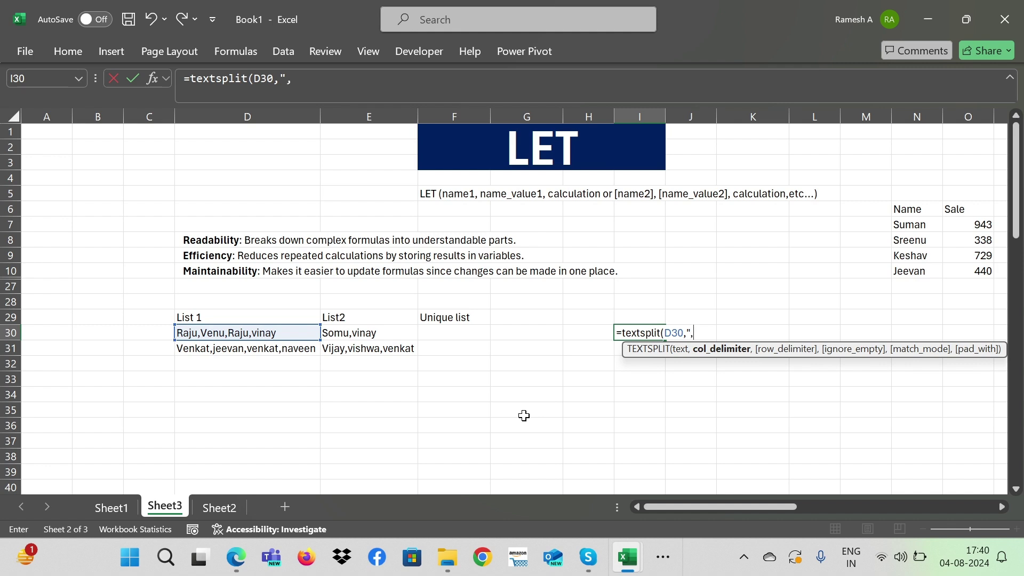
text(",)
key(BackSpace)
text(,)
key(BackSpace)
text(,"))
key(Return)
key(Up)
key(Down)
Split the List2 text of E30 at its commas with a TEXTSPLIT formula in I31, using "," as column delimiter.
text(=text)
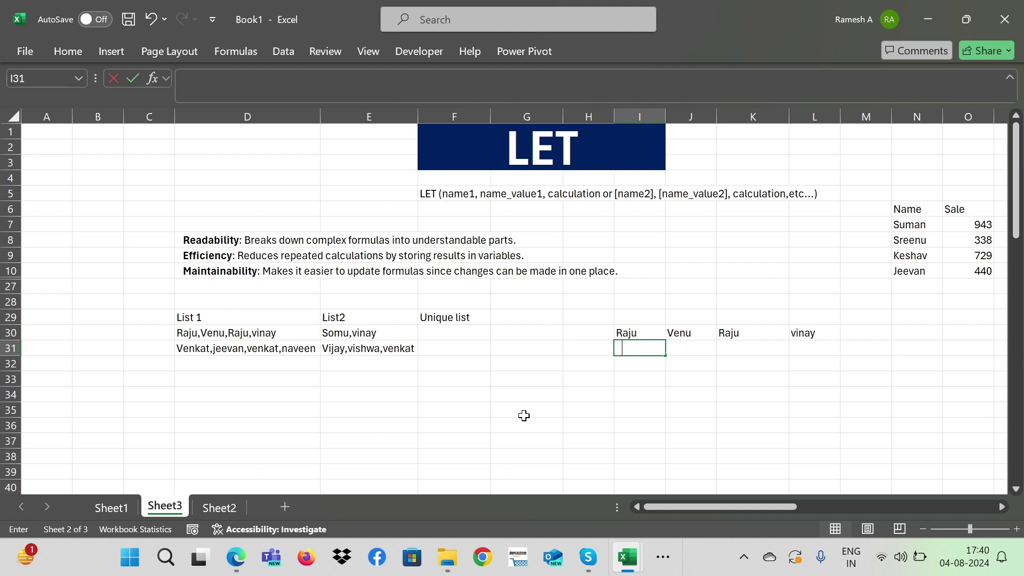
text(split()
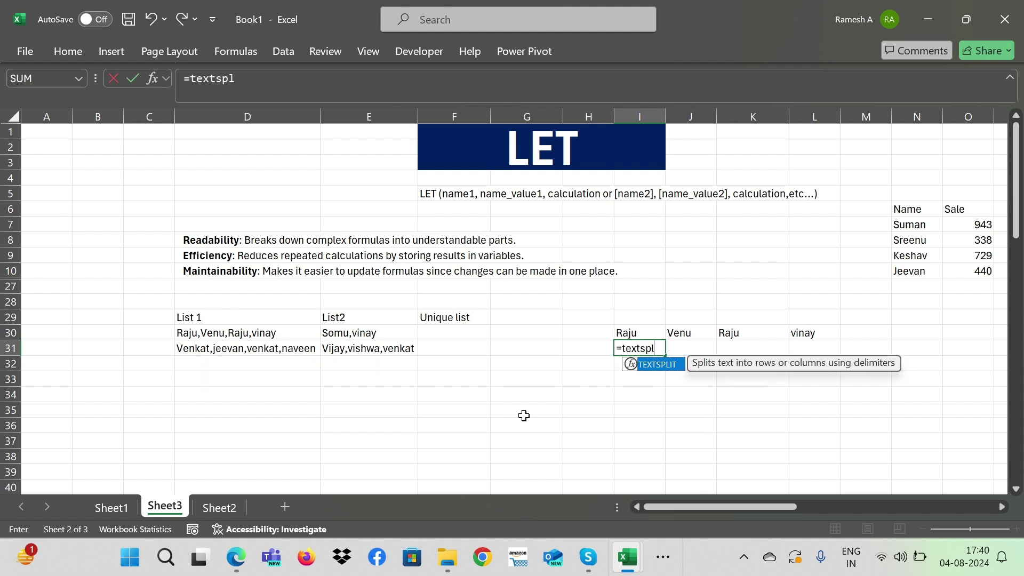
key(Up)
key(Left)
key(Left)
key(Left)
key(Left)
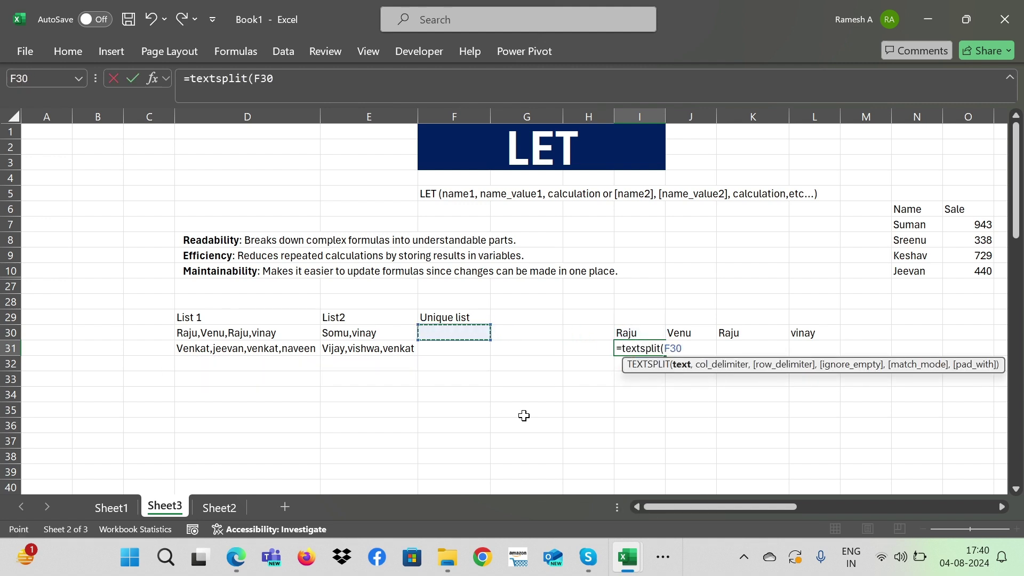
text(,",",)
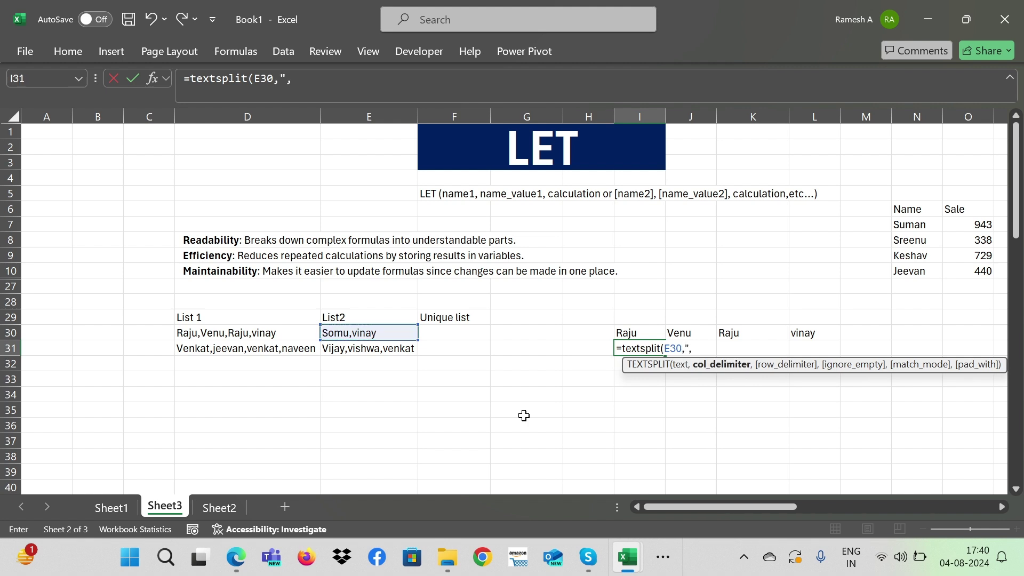
key(Return)
key(Up)
key(Down)
key(Down)
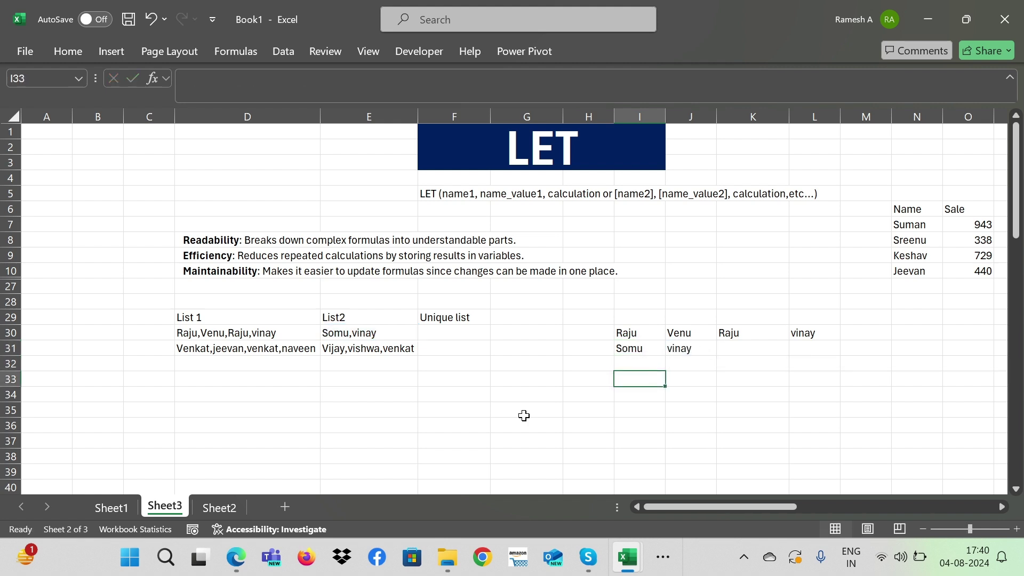
text(=h)
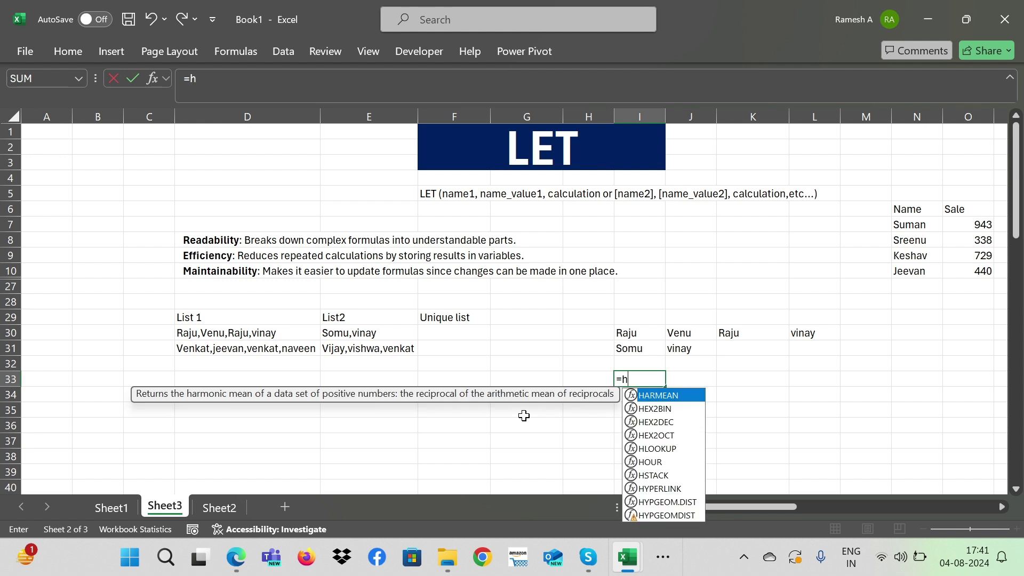
text(stak()
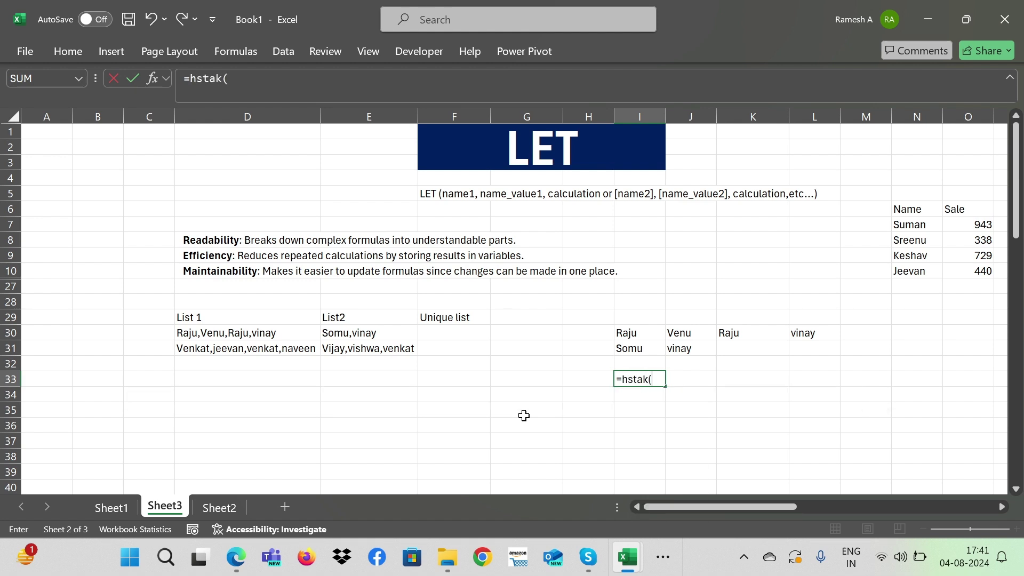
key(Up)
key(shift)
key(shift)
key(shift)
key(shift)
key(shift)
key(Escape)
key(Escape)
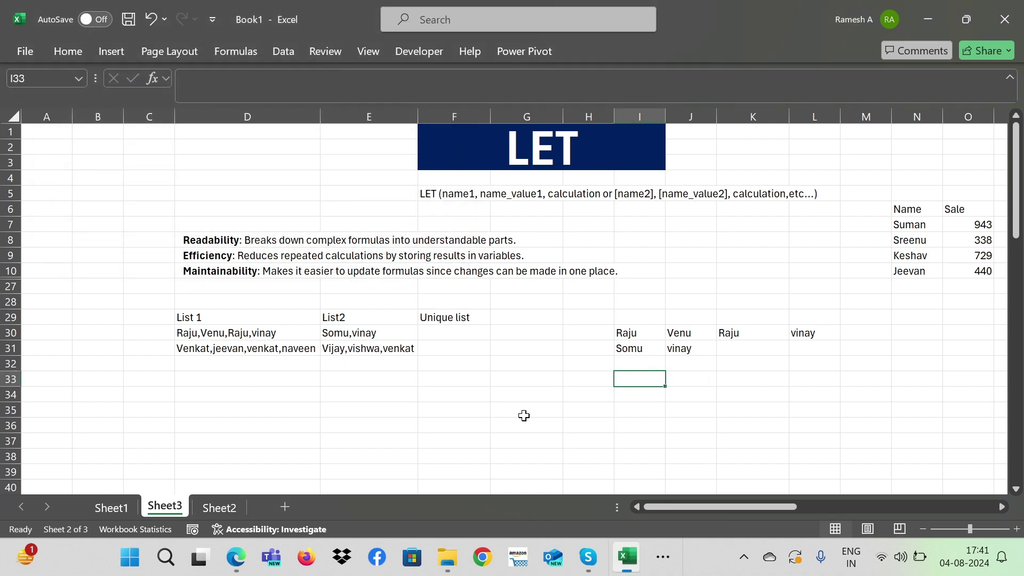
Combine the two split arrays into one row by entering =HSTACK(I30#,I31#) in I33.
text(=hstack()
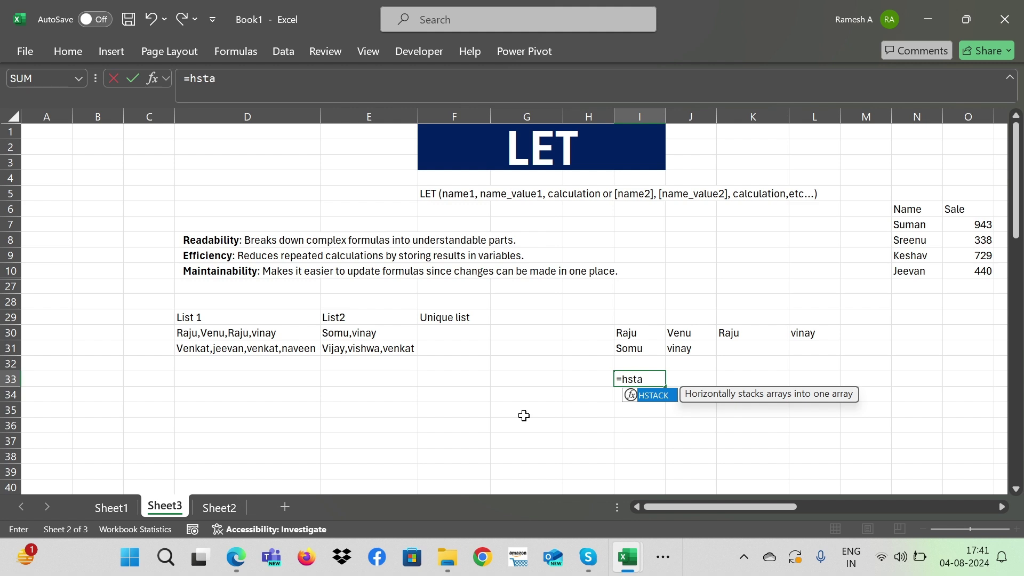
key(Up)
key(Up)
key(Up)
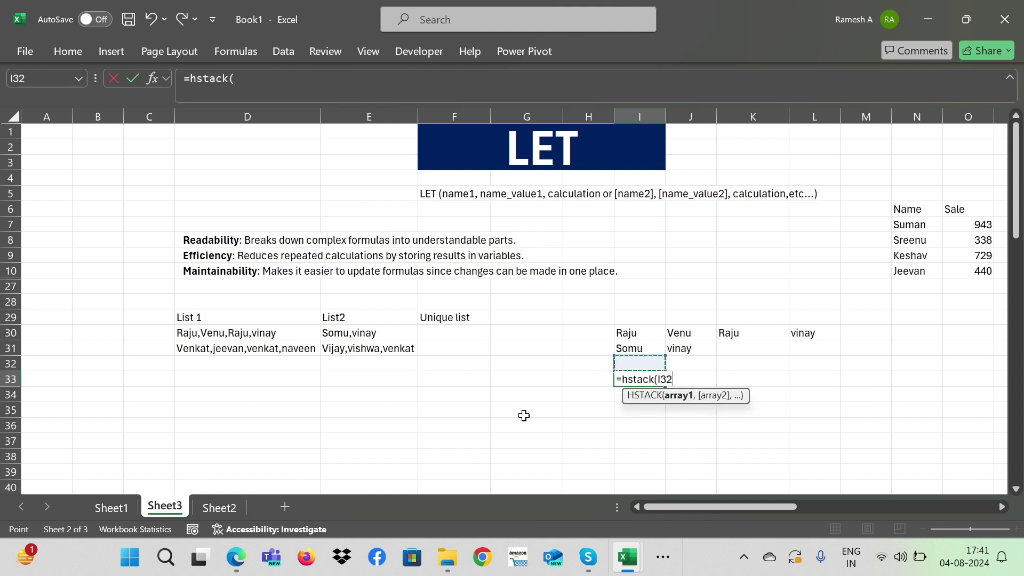
key(ctrl+shift+Right)
text(,)
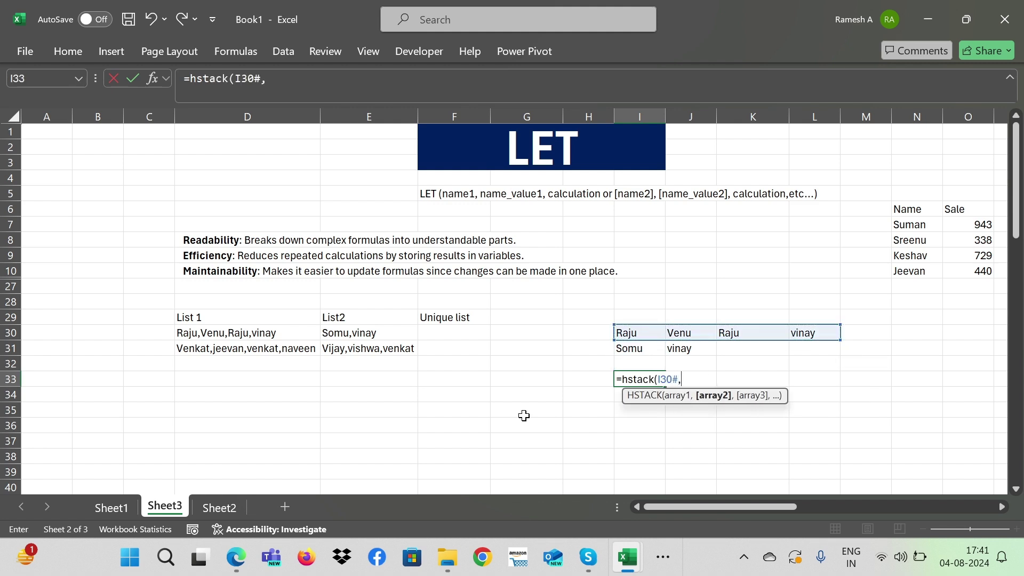
click(622, 351)
key(ctrl+shift+Right)
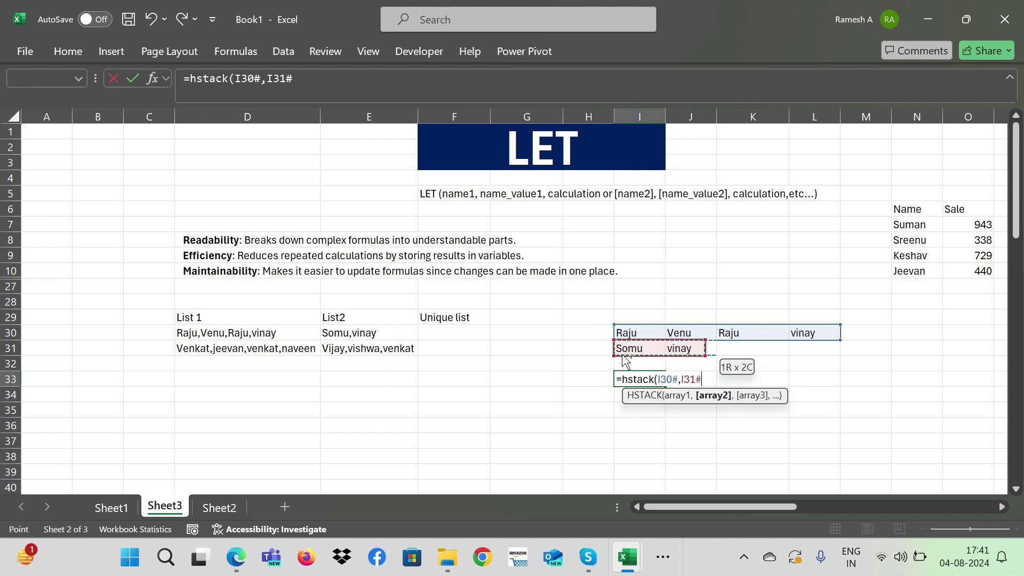
text())
key(Return)
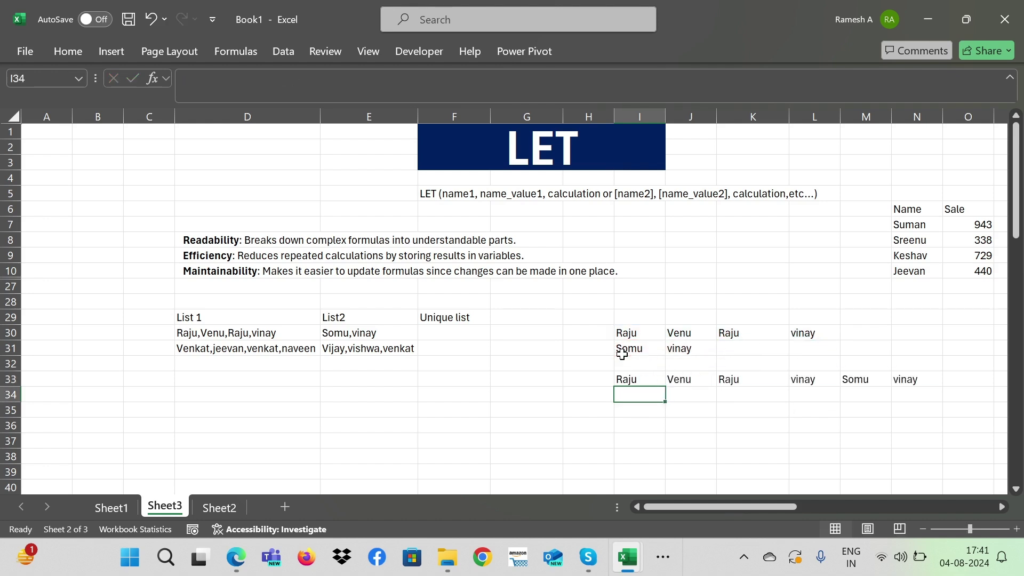
key(Up)
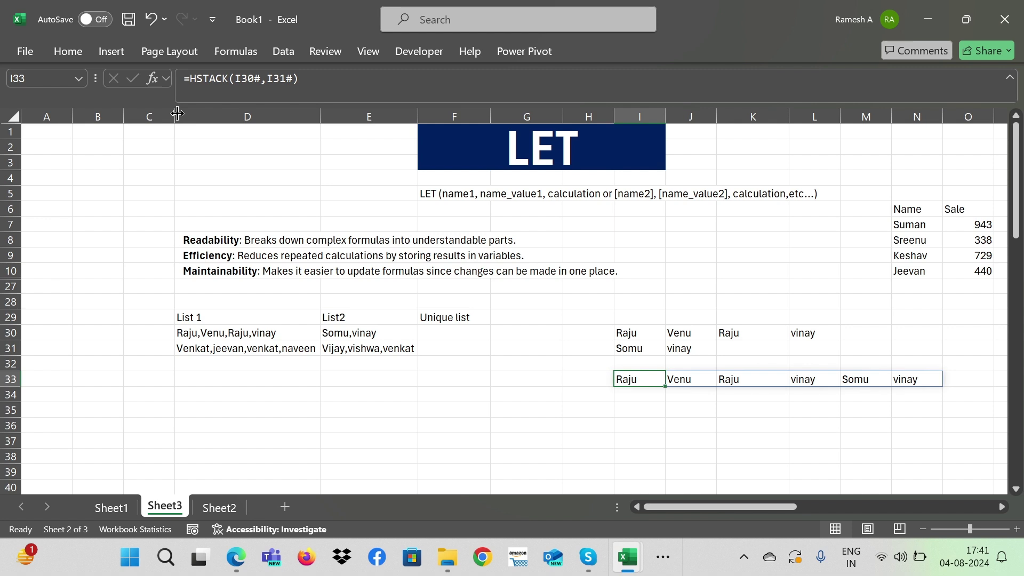
click(187, 79)
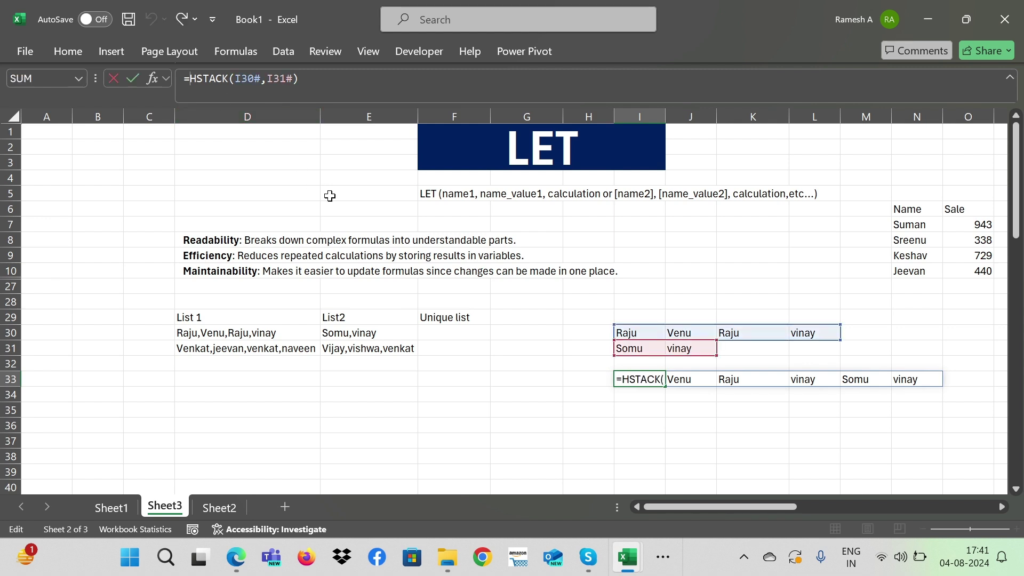
key(Return)
Try to extract the unique names from the combined row by entering =UNIQUE(I33#) in I35, and clear that formula again.
key(Return)
text(=)
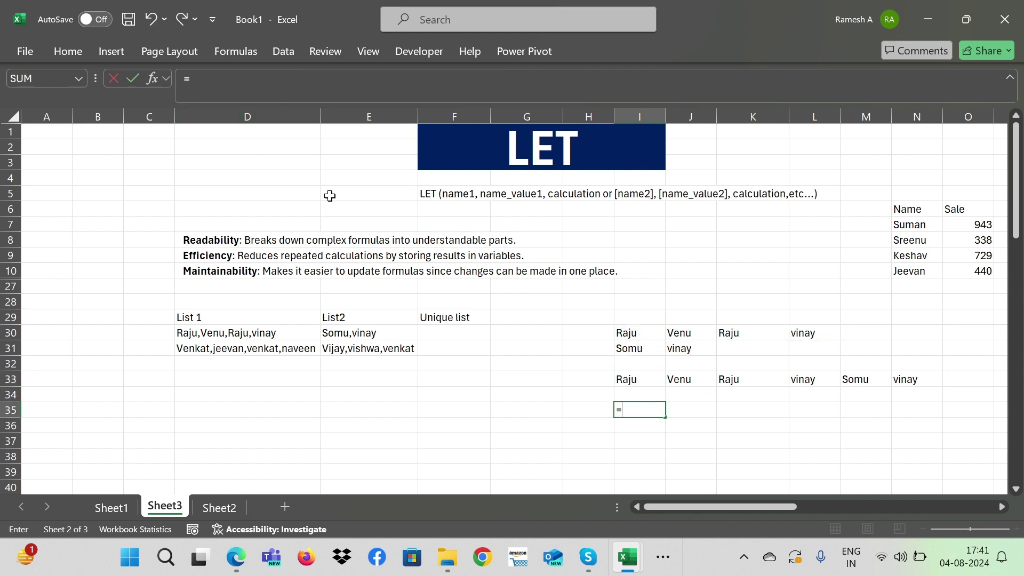
text(unique()
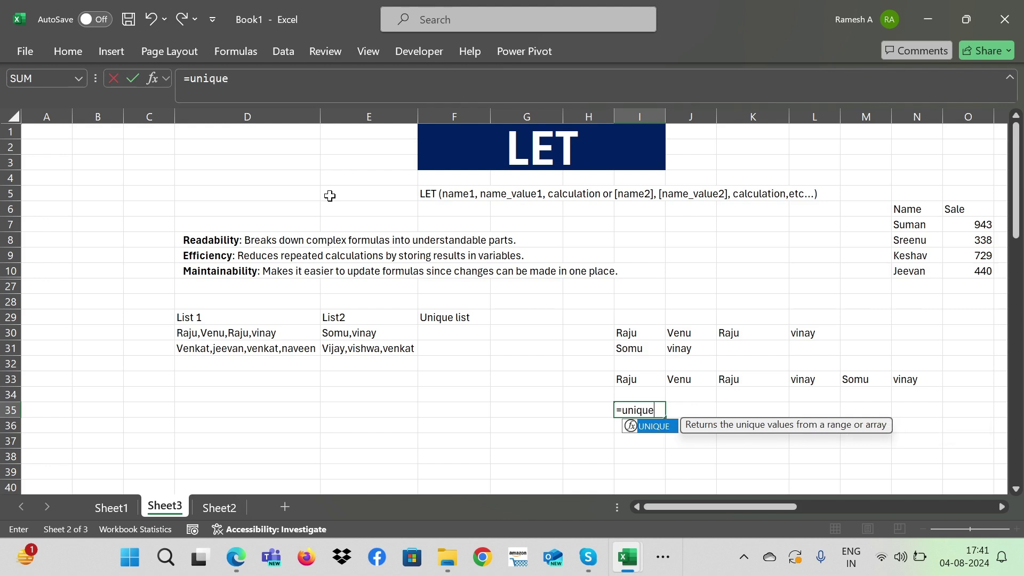
key(Up)
key(Up)
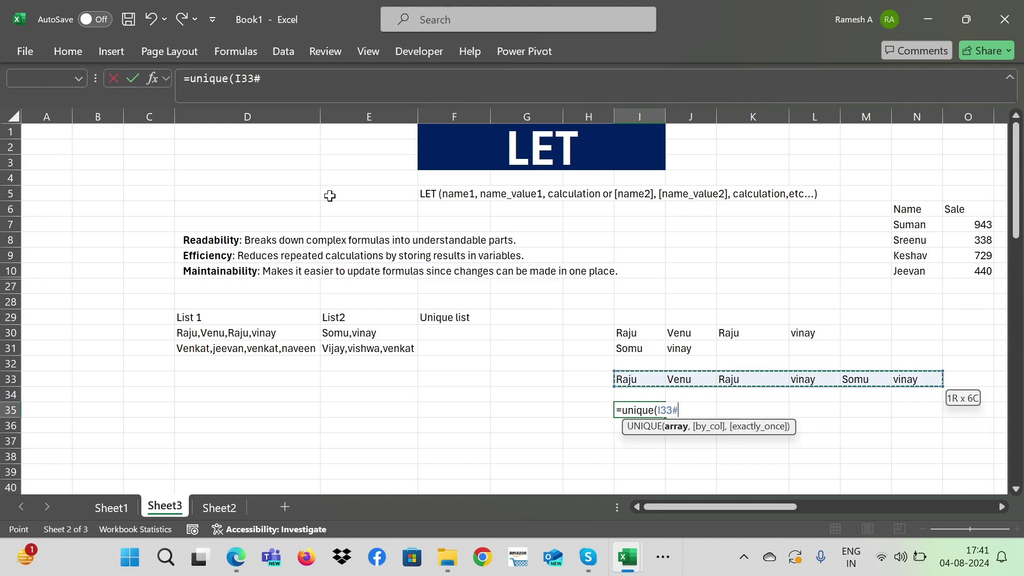
key(Return)
key(Up)
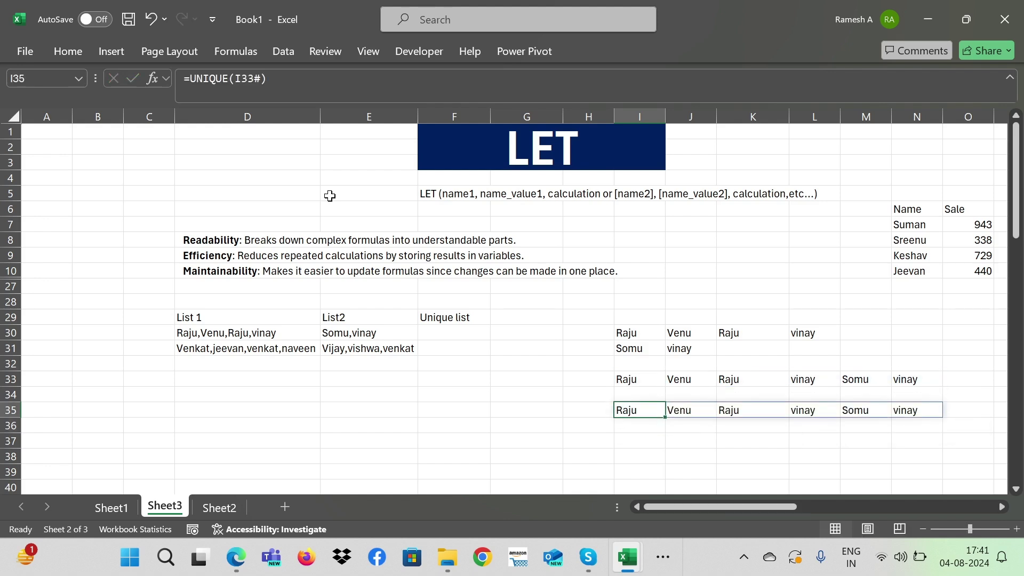
key(Right)
key(Right)
key(Left)
key(Left)
key(Delete)
Turn the combined row of names into a vertical list by entering =TRANSPOSE(I33#) in I35.
text(=)
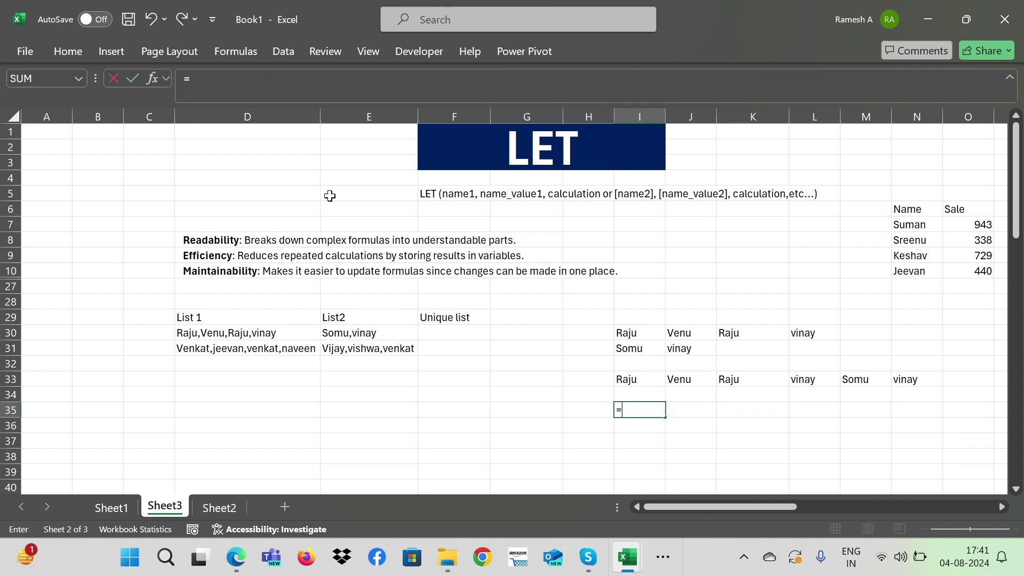
text(te)
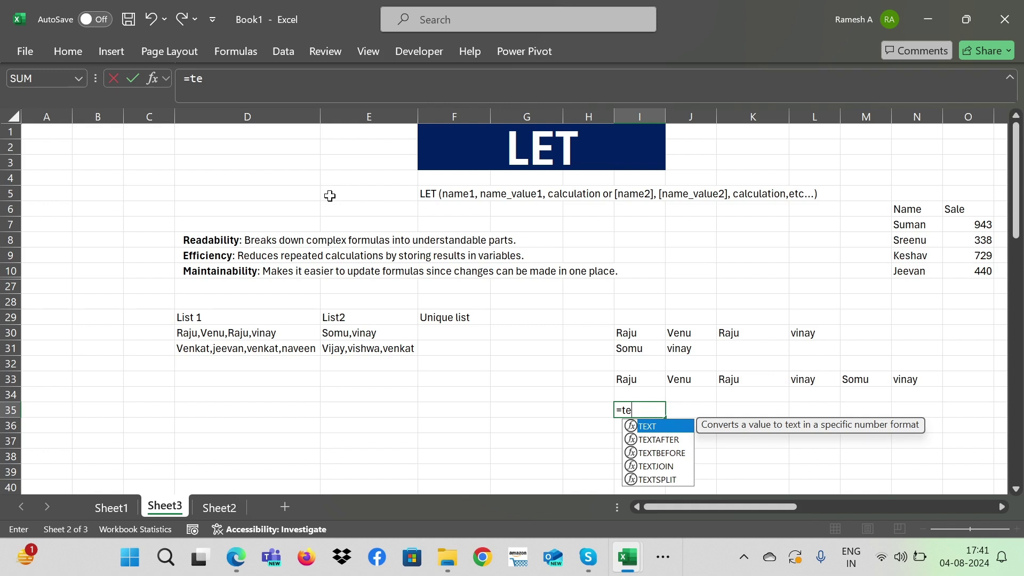
key(BackSpace)
text(r)
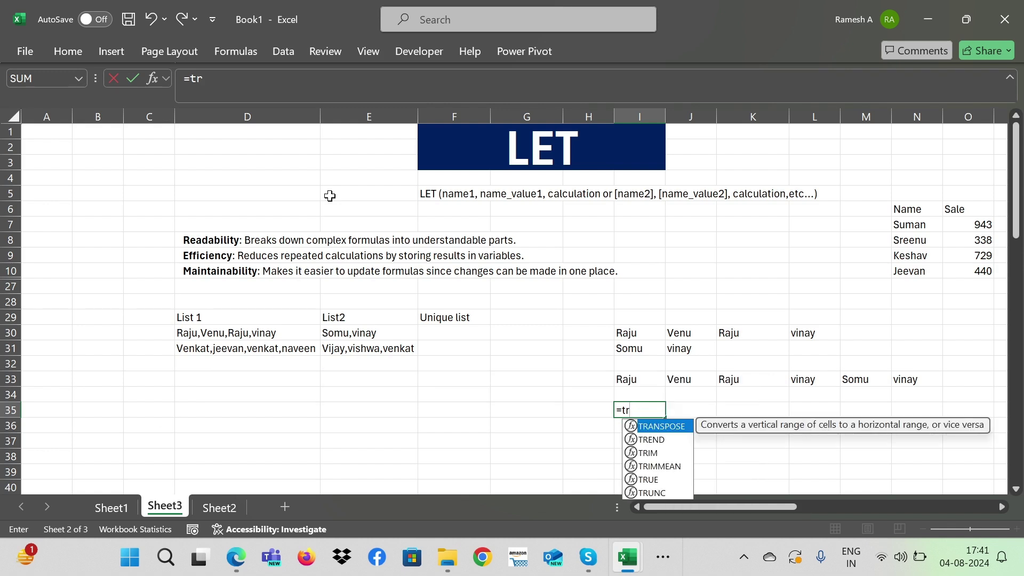
text(anspose)
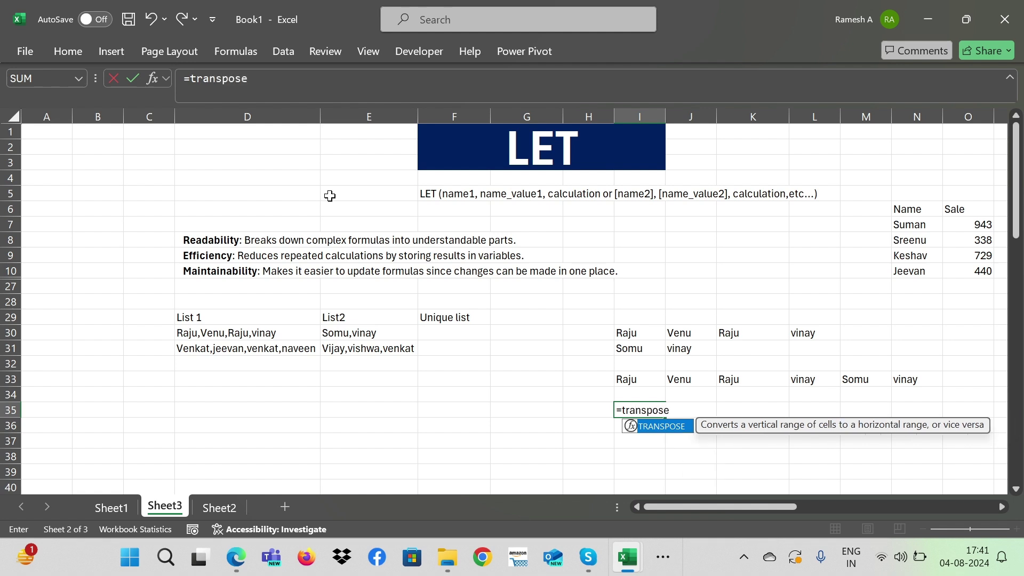
text(()
key(Up)
key(Up)
key(ctrl+shift+Right)
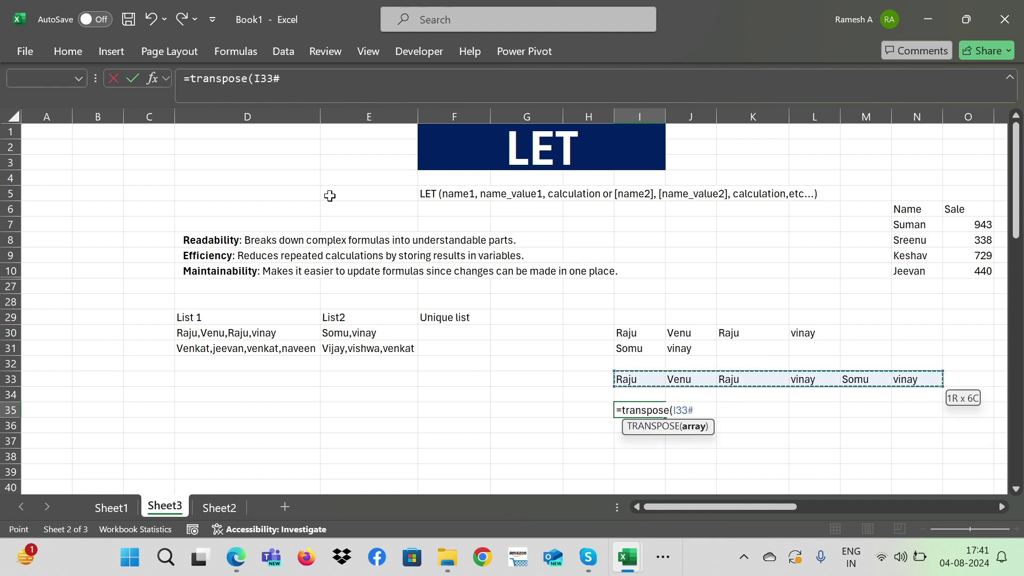
key(ctrl+Return)
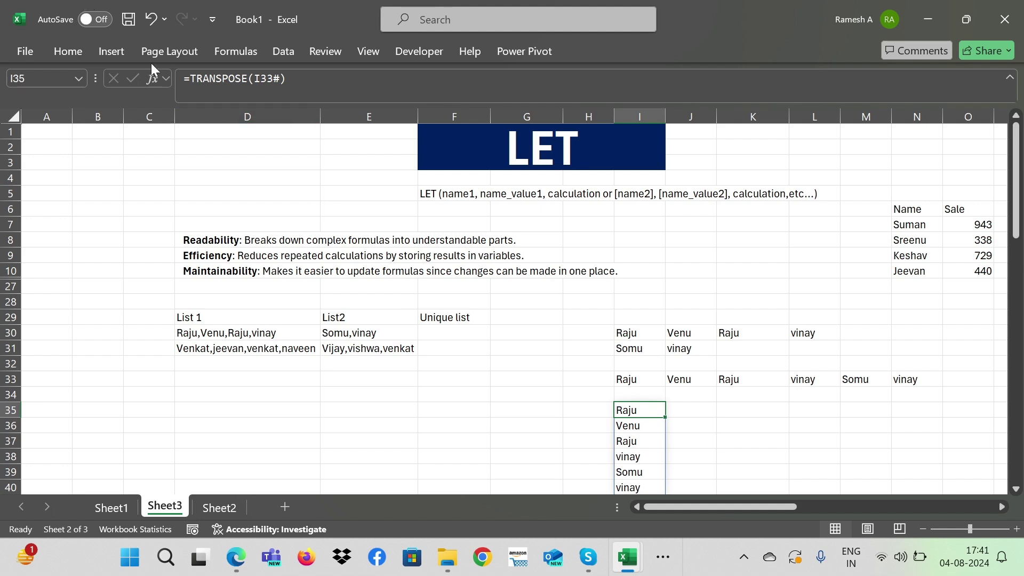
Wrap the I35 formula in UNIQUE to remove the duplicates, making it =UNIQUE(TRANSPOSE(I33#)).
key(F2)
key(Home)
key(Right)
text(uni)
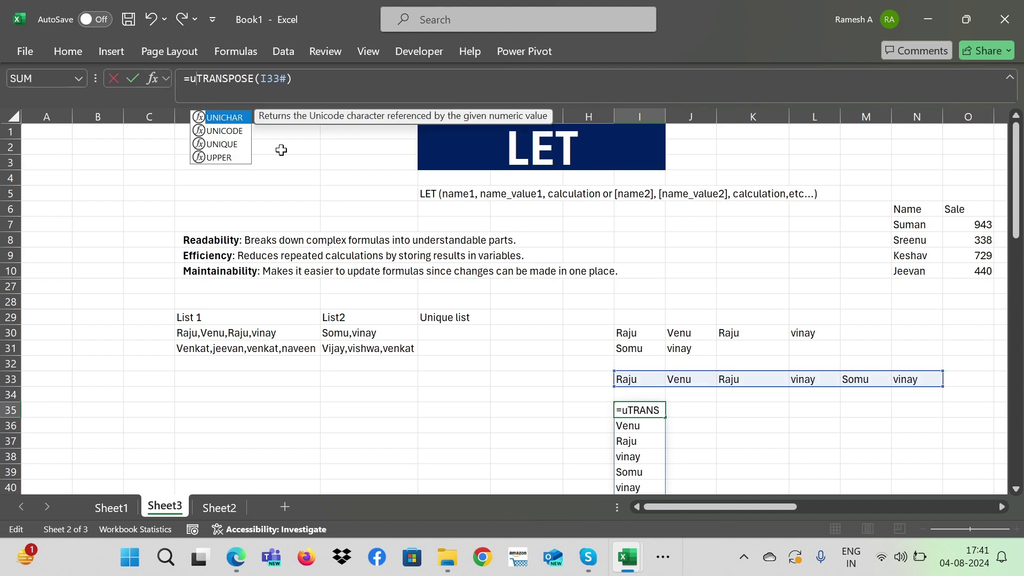
text(que()
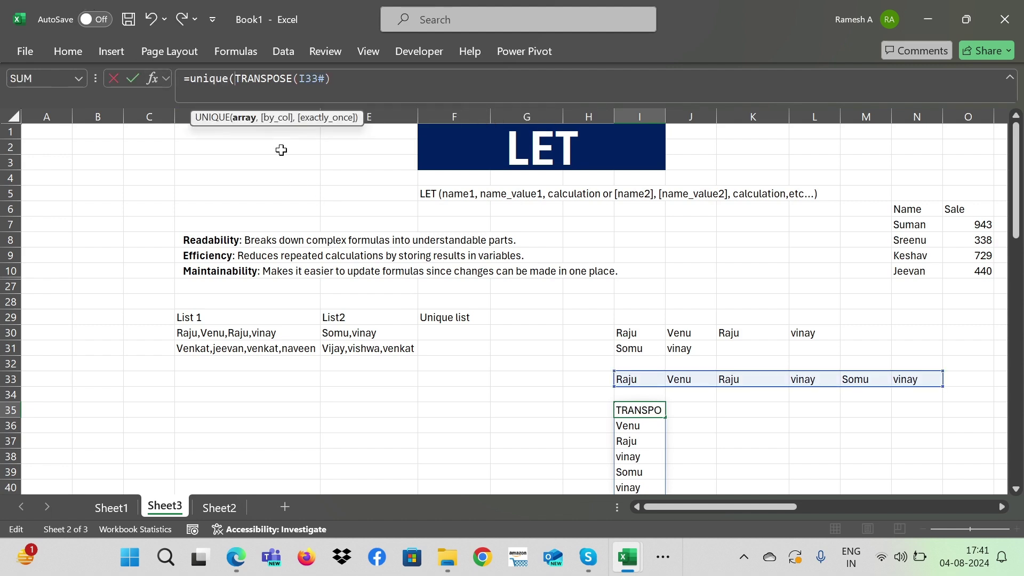
key(Return)
key(Return)
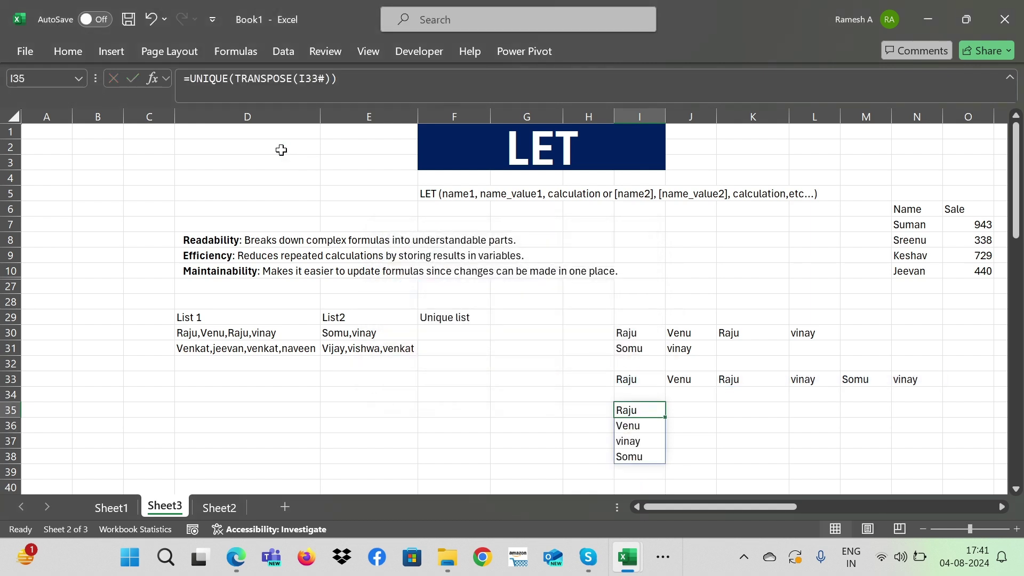
Join the unique names into one cell by wrapping the I35 formula in TEXTJOIN with "," as delimiter and TRUE for ignoring empty cells.
click(189, 78)
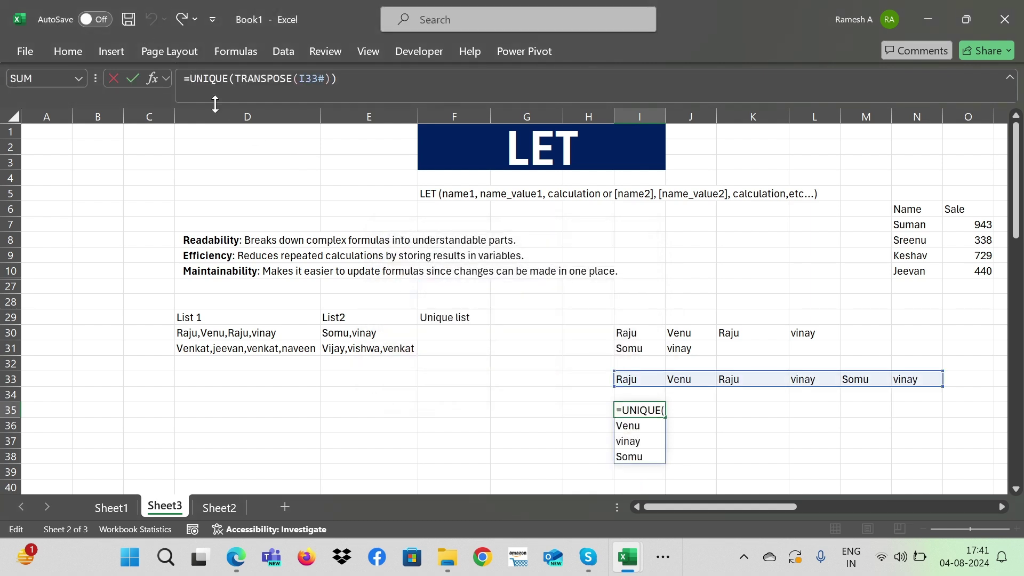
text(textjoin)
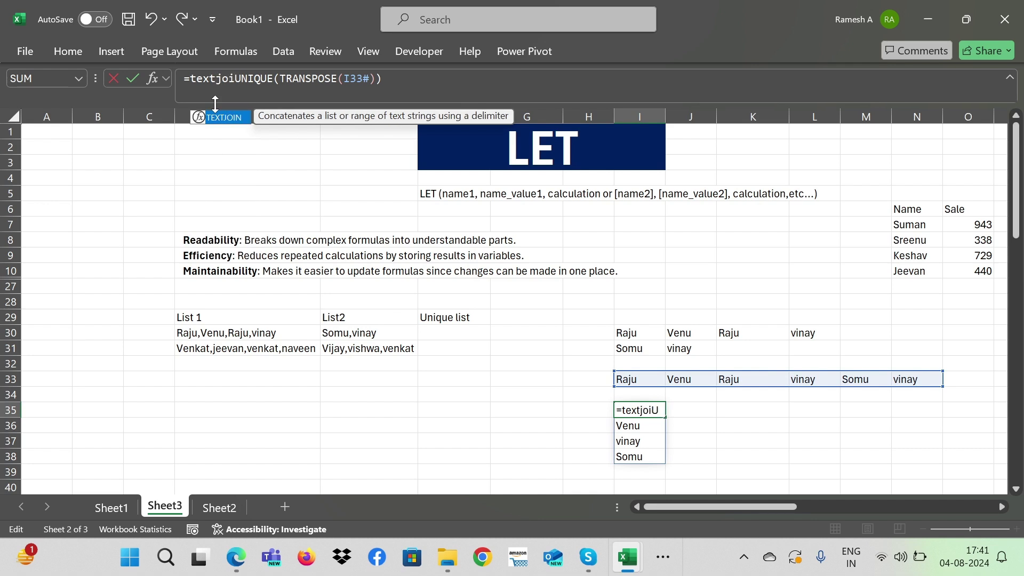
text(()
text(",")
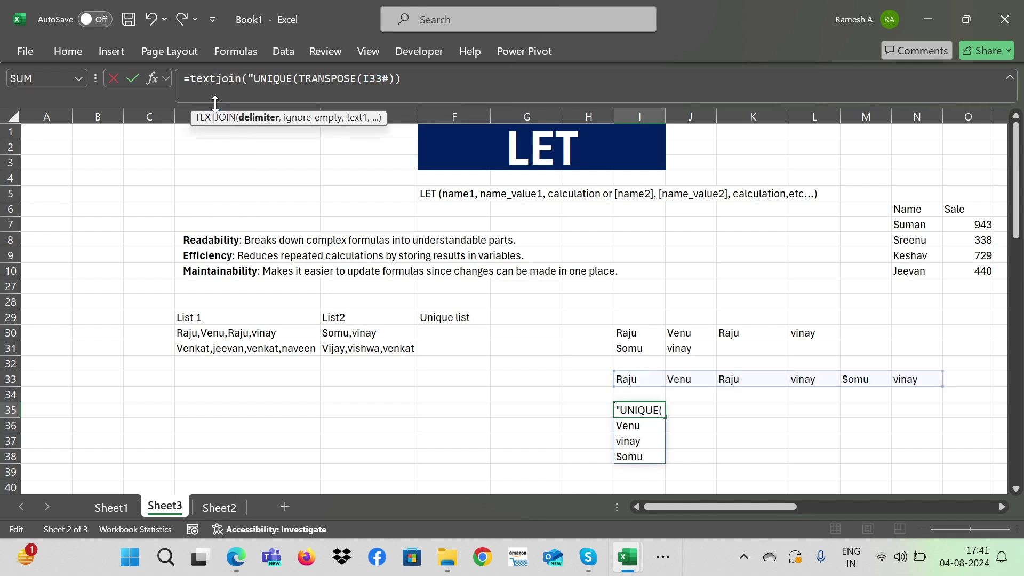
text(,true,)
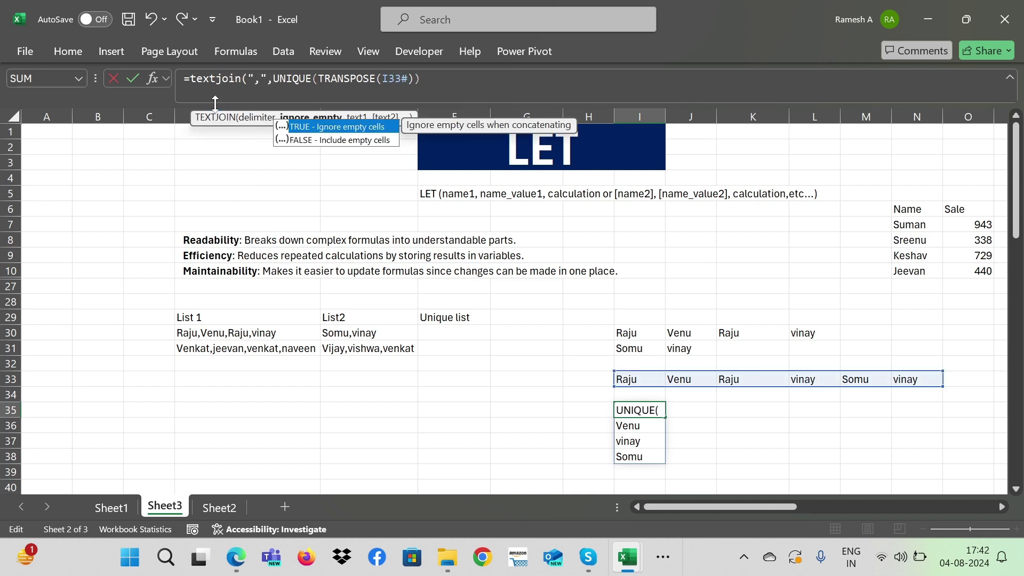
key(Return)
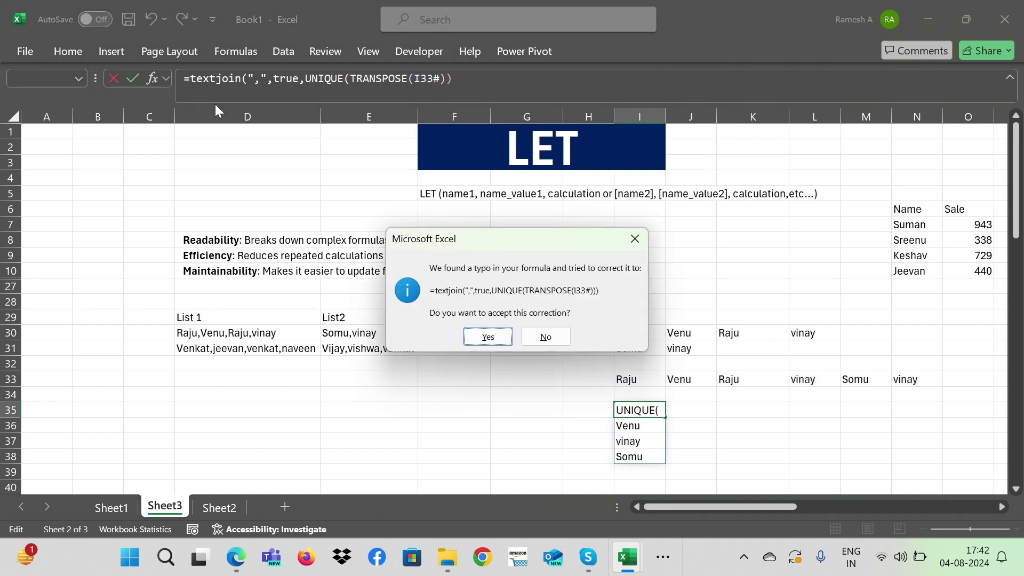
key(Return)
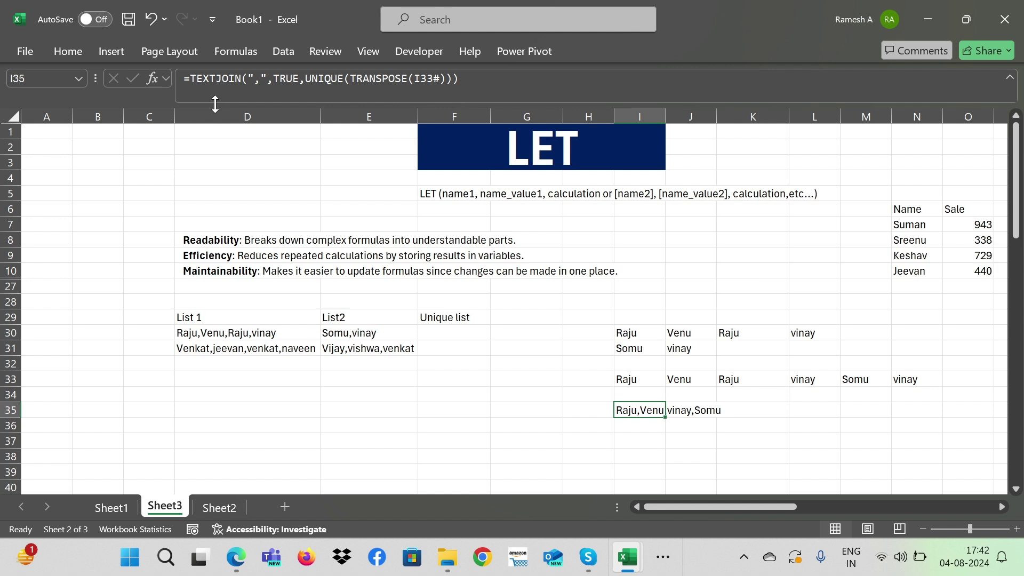
Review the chain of helper formulas in column I from the joined result in I35 up to the first split in I30.
key(shift+Up)
key(shift+Up)
key(shift+Up)
key(shift+Up)
key(shift+Up)
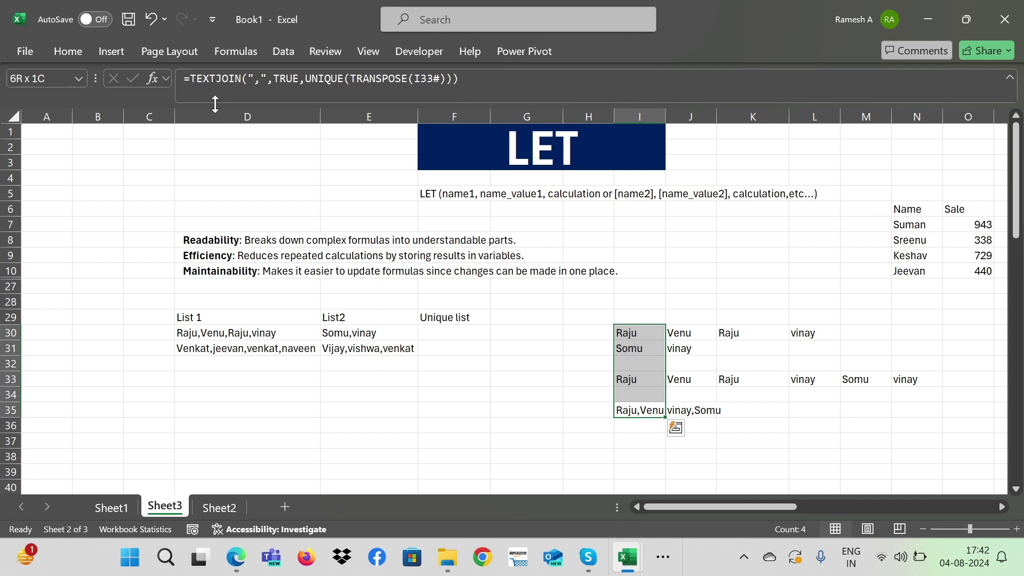
key(Up)
key(Up)
key(Up)
key(Up)
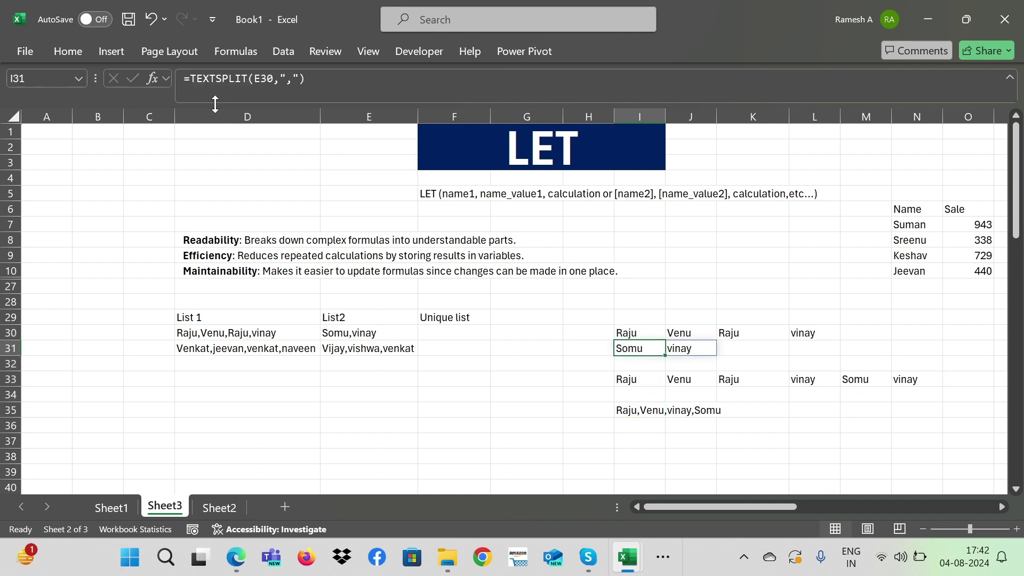
key(Up)
Begin a LET formula in F30 under Unique list, defining x as textsplit(D30,",").
key(Left)
key(Left)
key(Left)
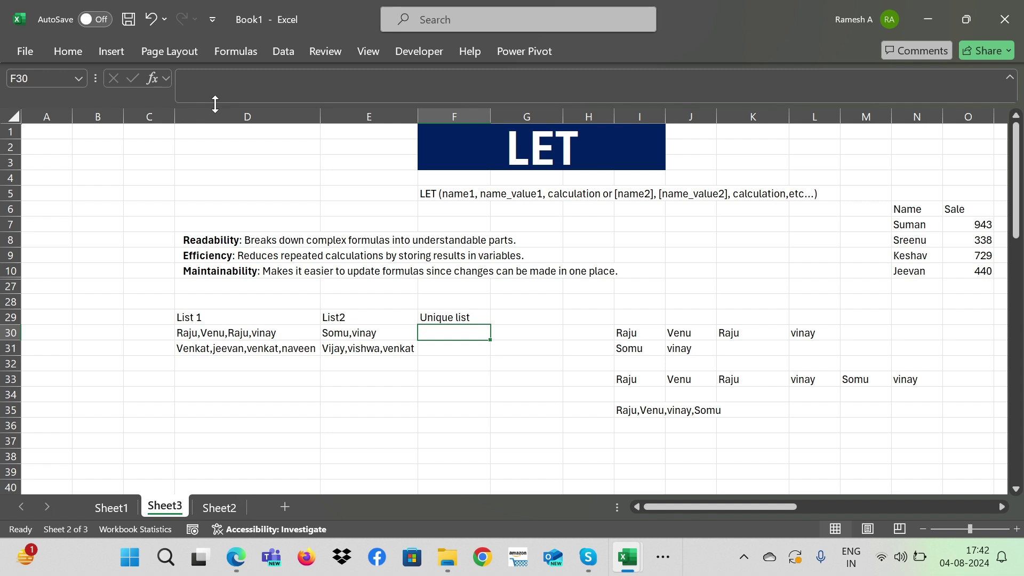
text(=lex)
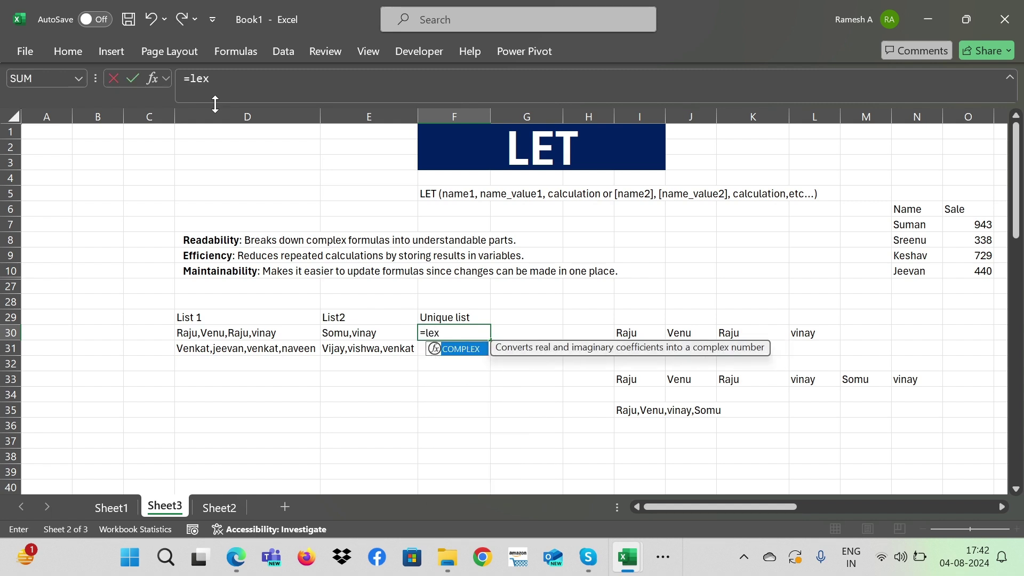
key(BackSpace)
text(t()
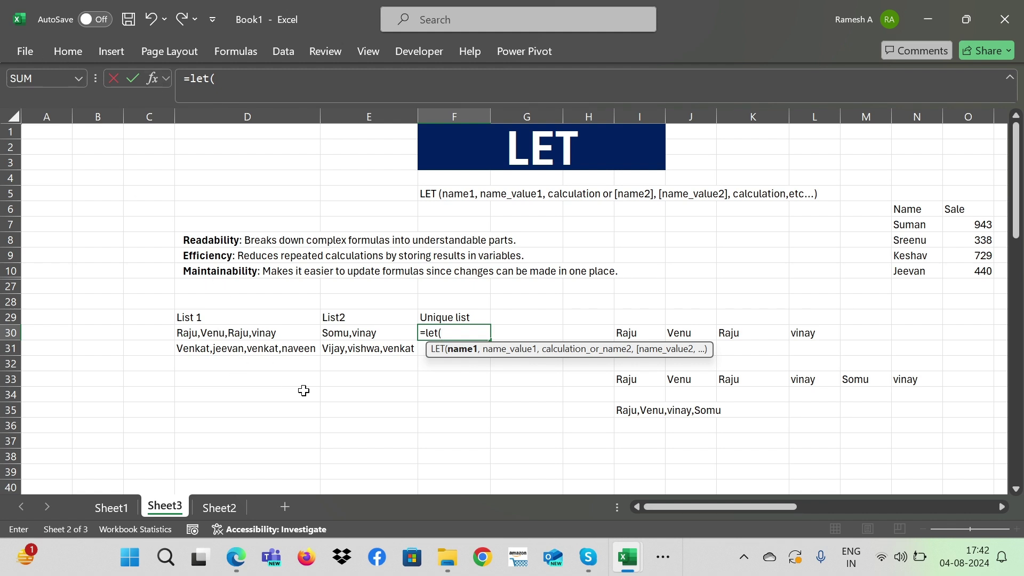
text(x,)
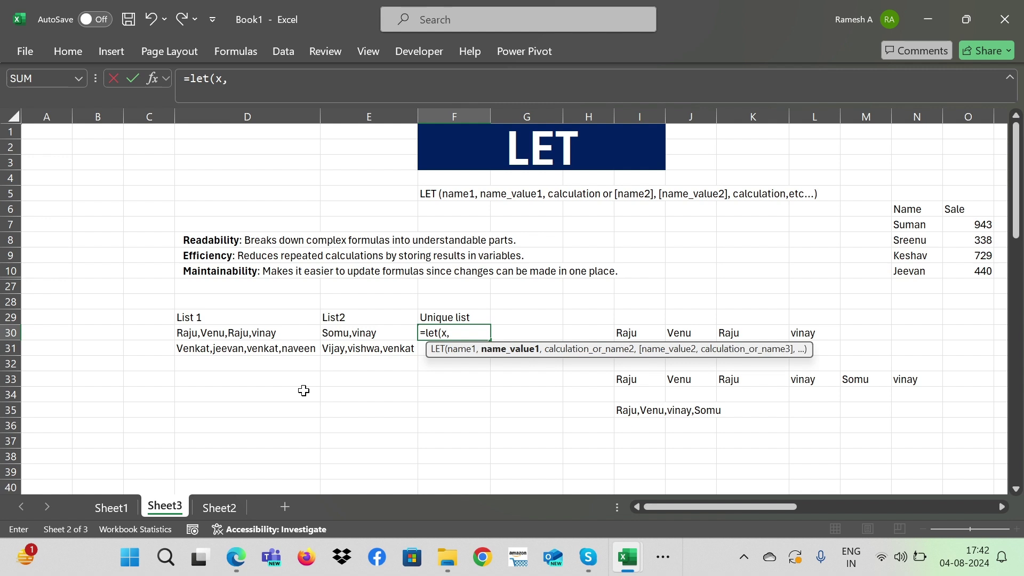
text(tex)
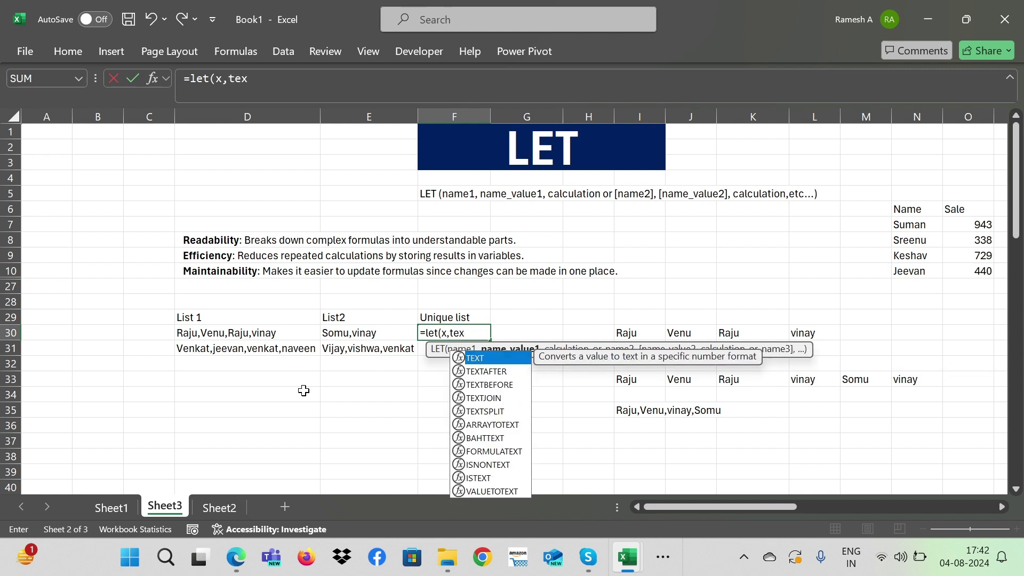
text(tsplit)
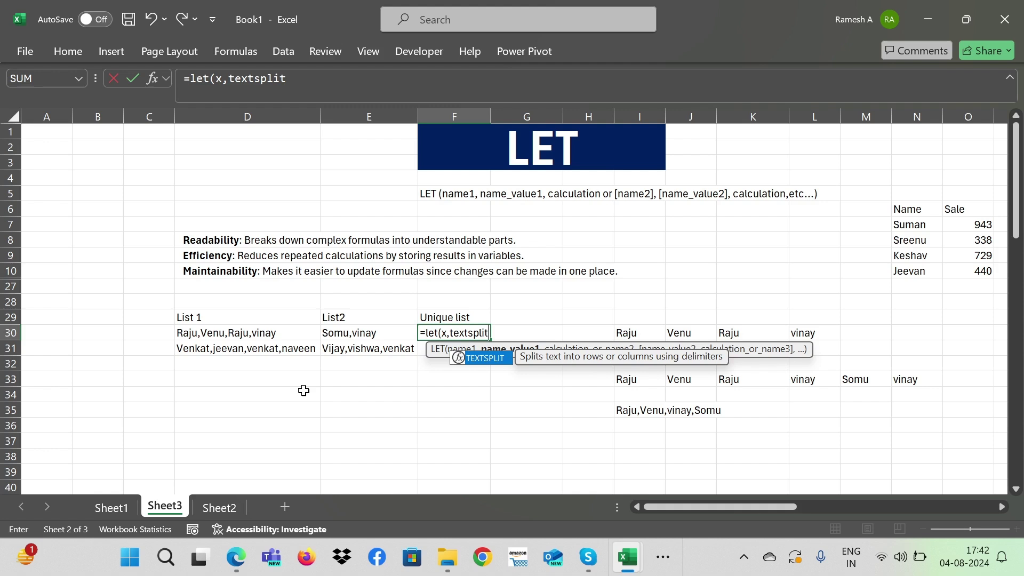
text(()
click(201, 336)
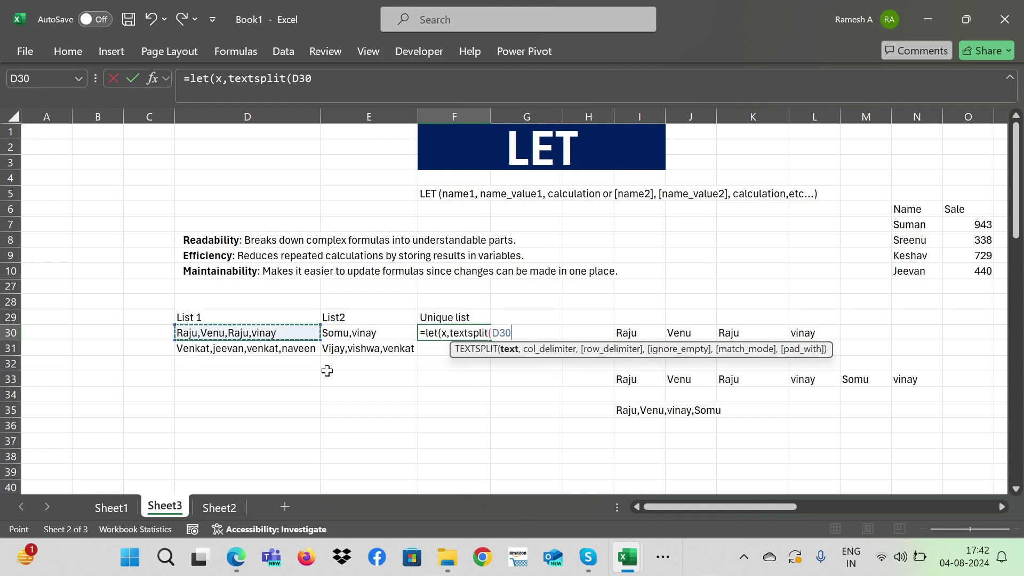
text(,","))
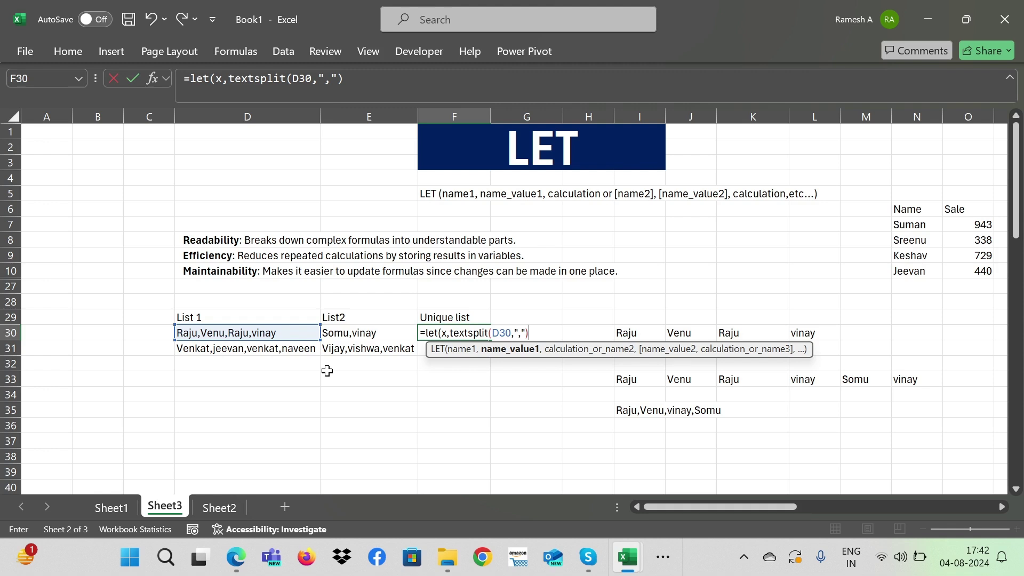
text(,)
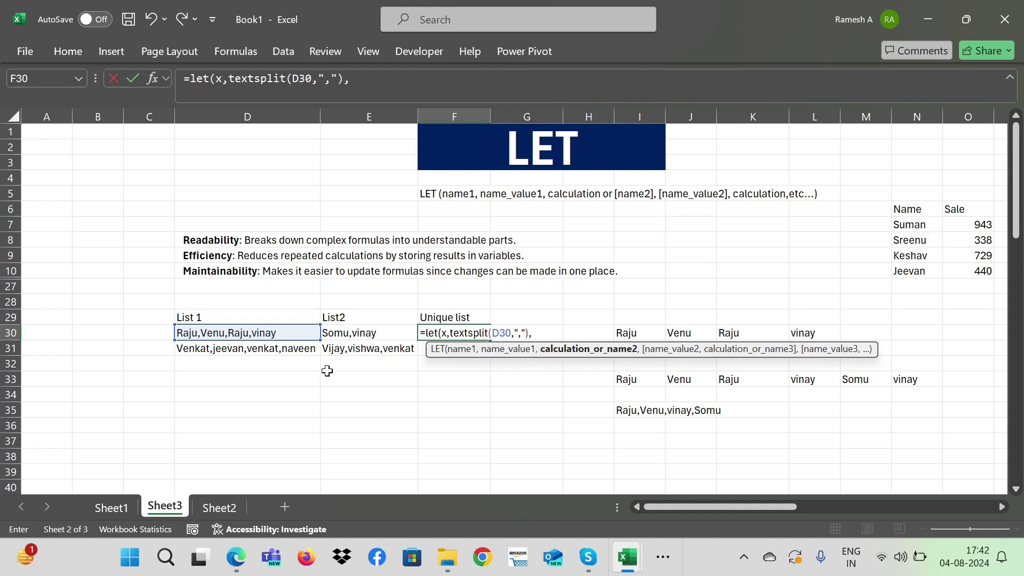
Define the second LET name y in F30 as textsplit(E30,",").
text(y,)
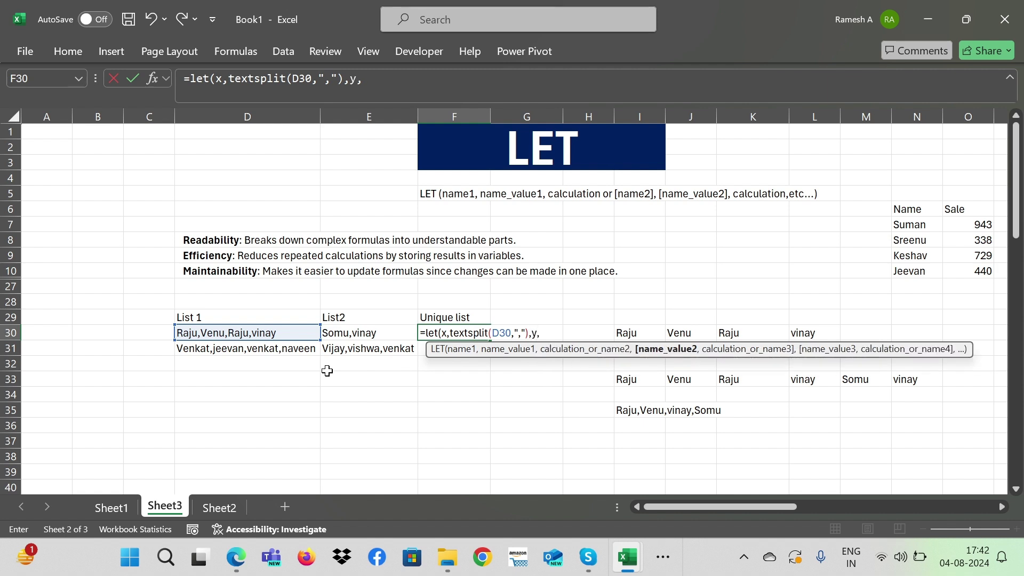
text(texts)
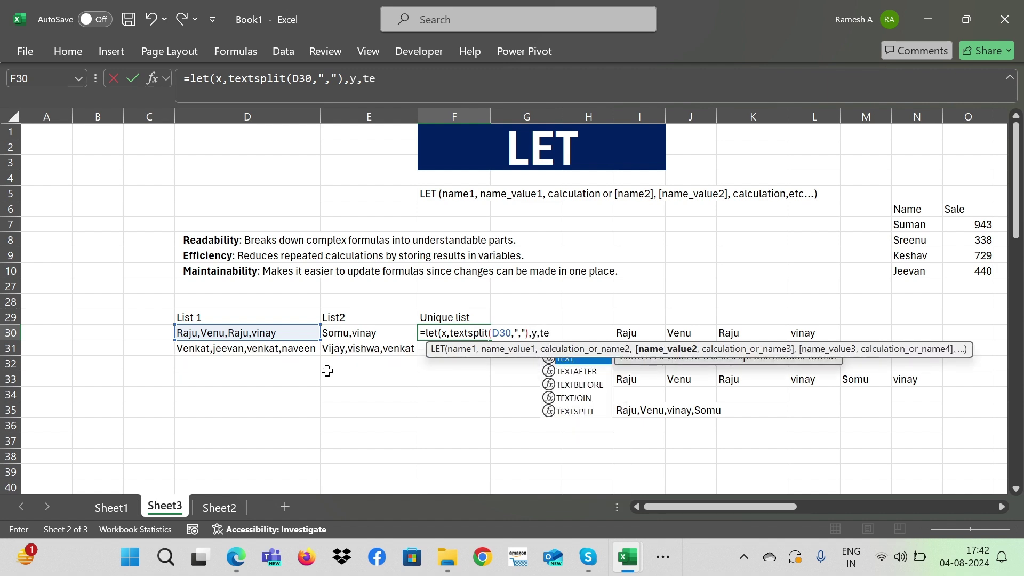
text(plit()
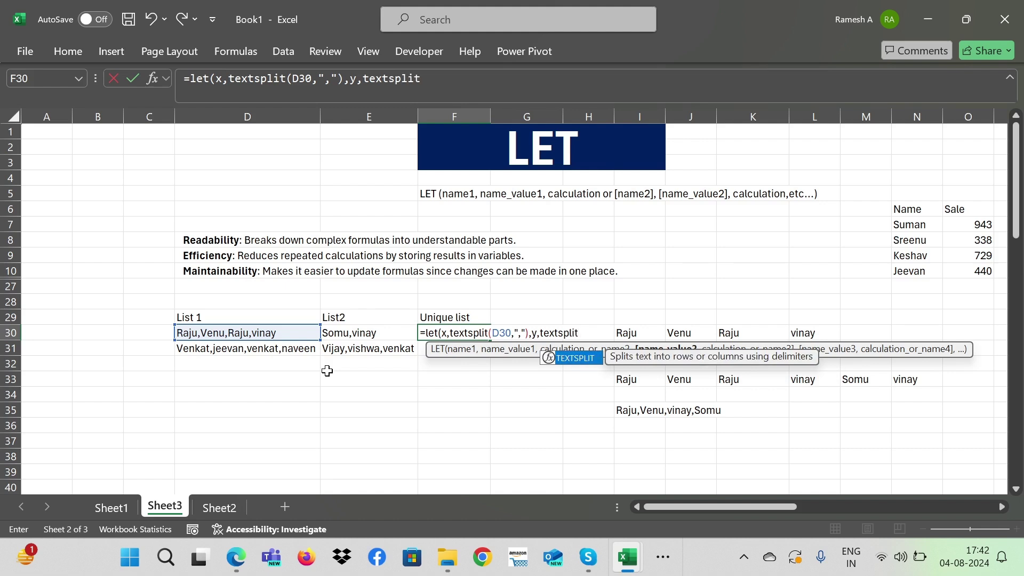
key(Left)
text(,",")
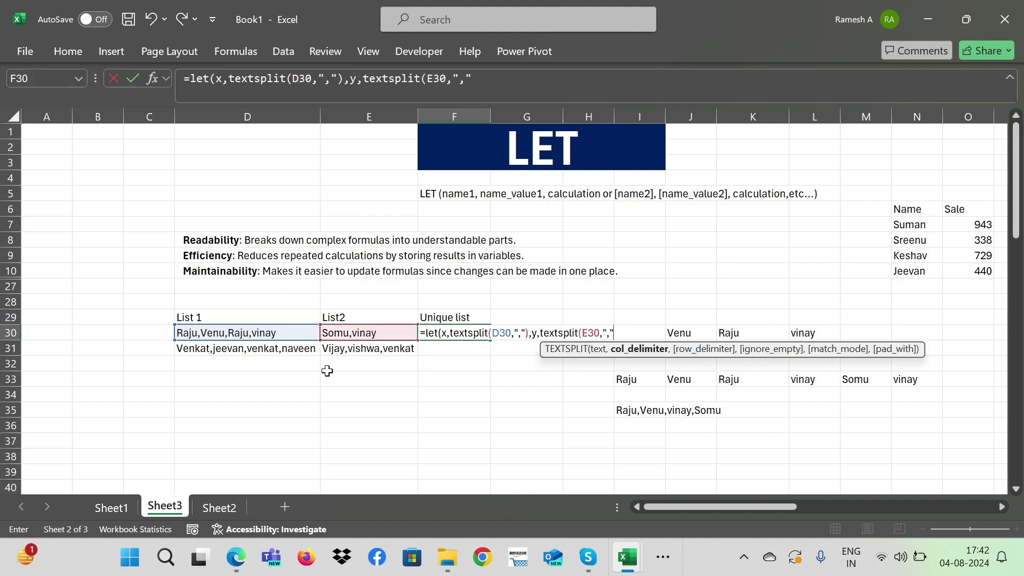
text())
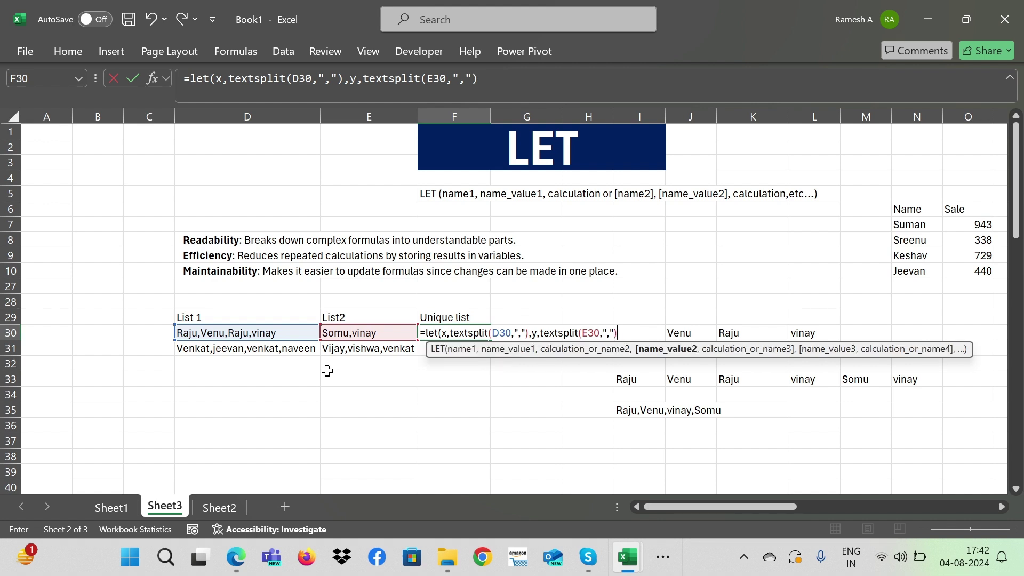
text(,)
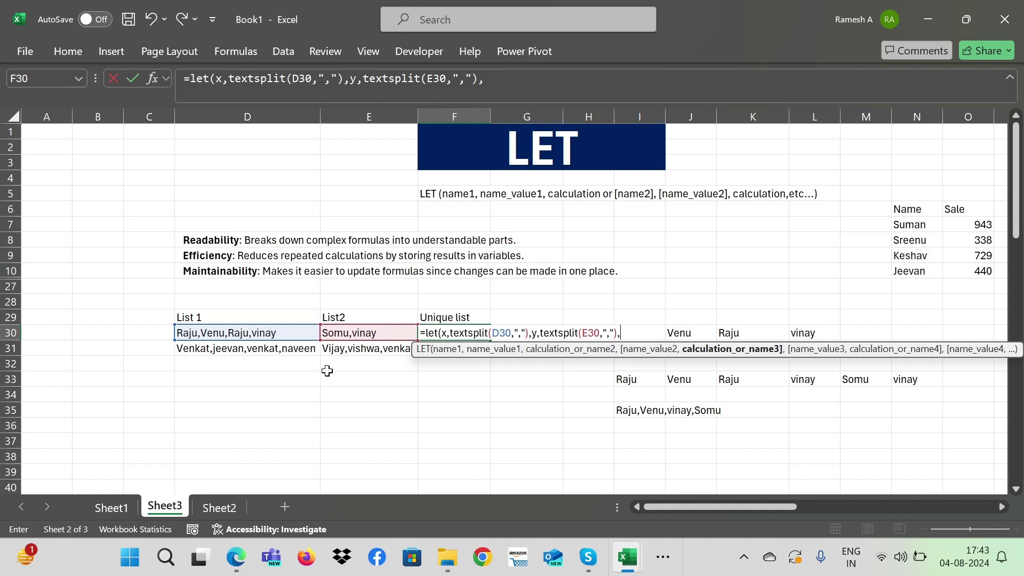
Add hstack(x,y) as the LET calculation to combine both split lists.
text(hstack)
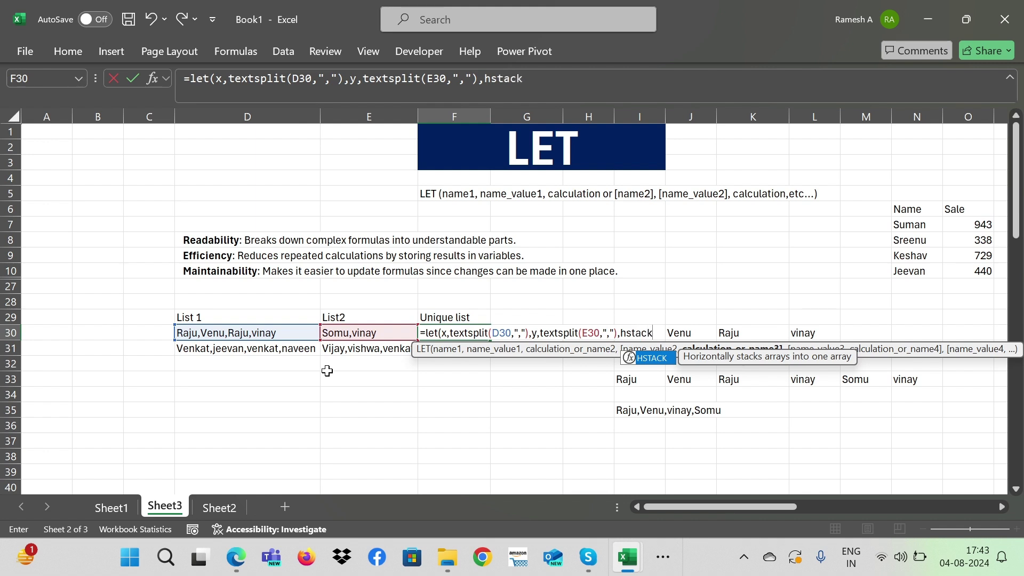
text((x,)
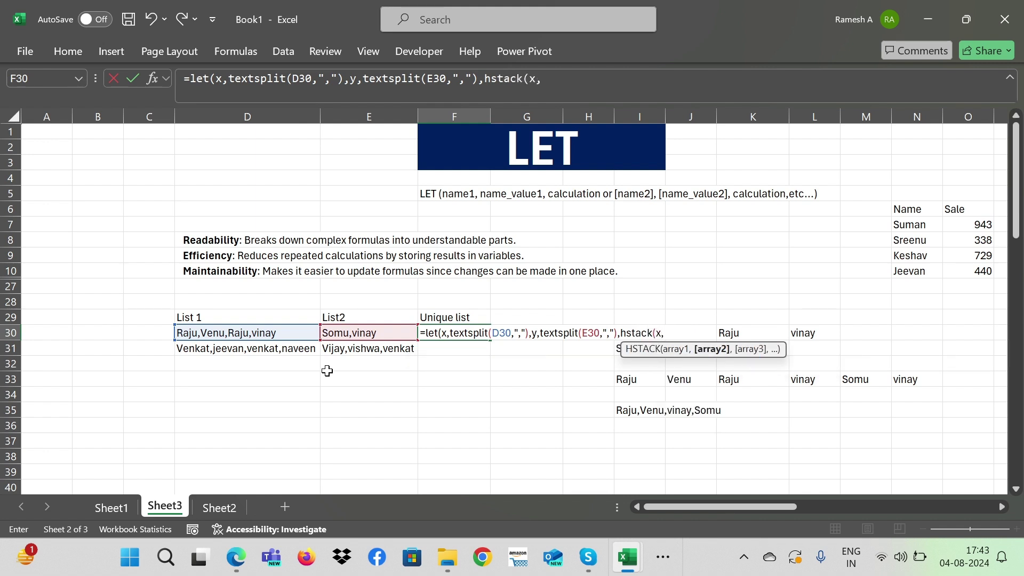
text(y))
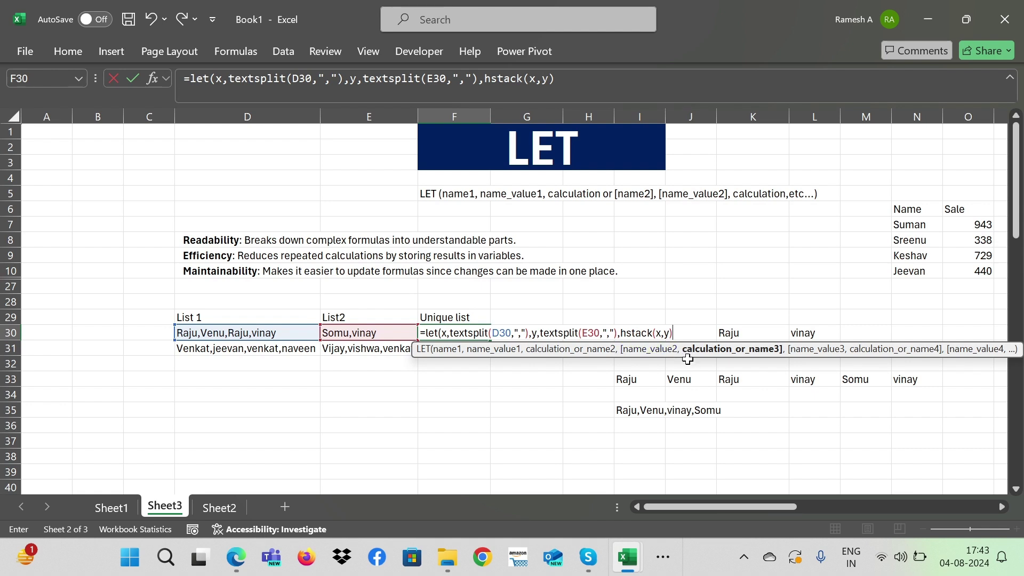
Wrap the HSTACK part of the F30 formula in TRANSPOSE and UNIQUE, making it unique(transpose(hstack(x,y))).
key(F2)
text(tr)
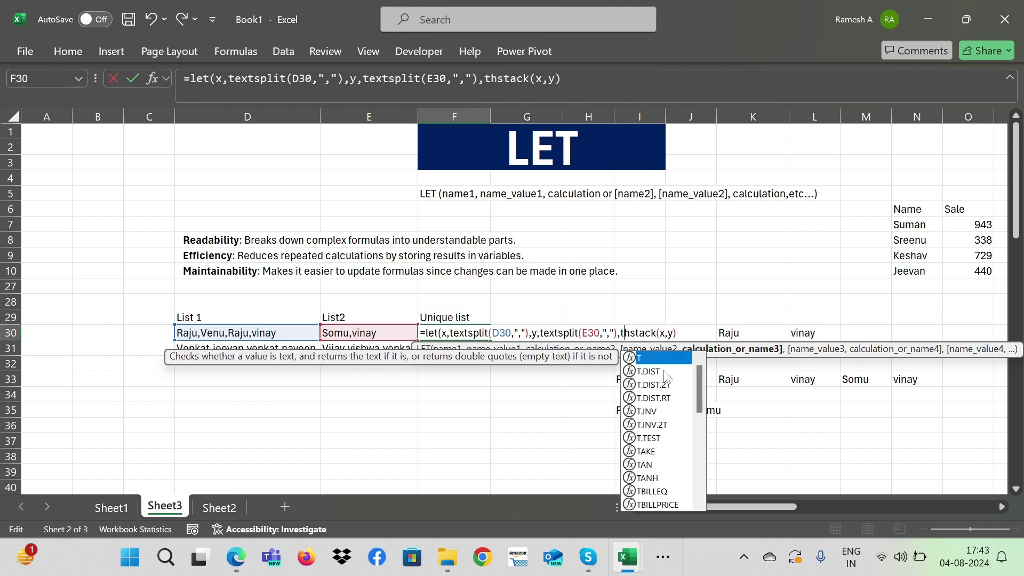
text(anspo)
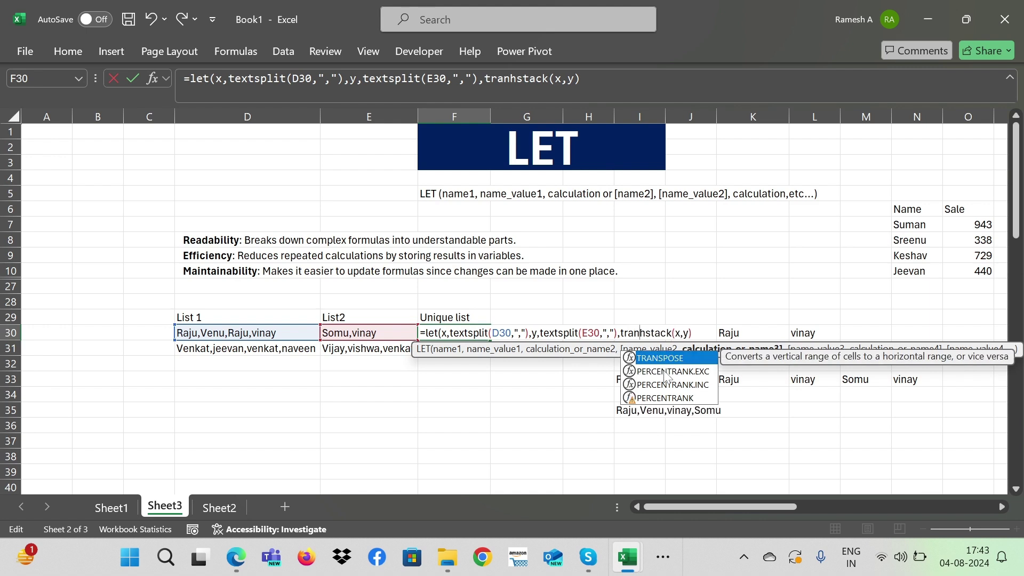
text(se()
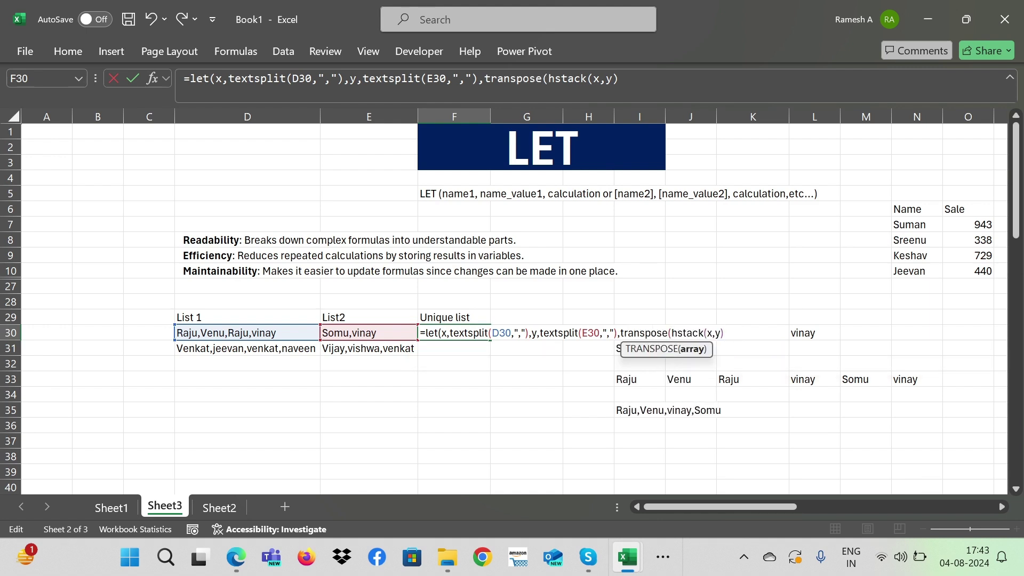
text())
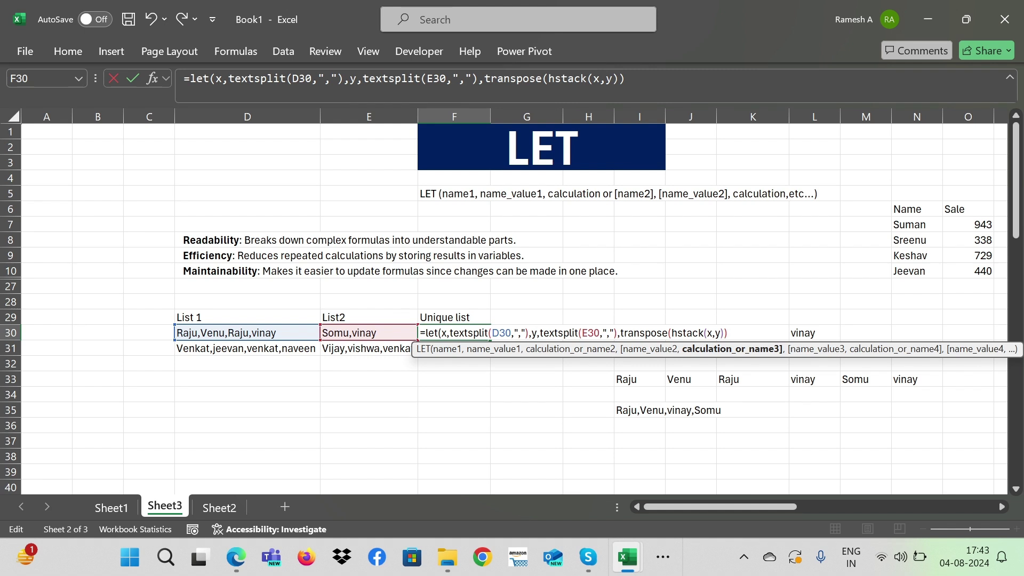
text(uniqu)
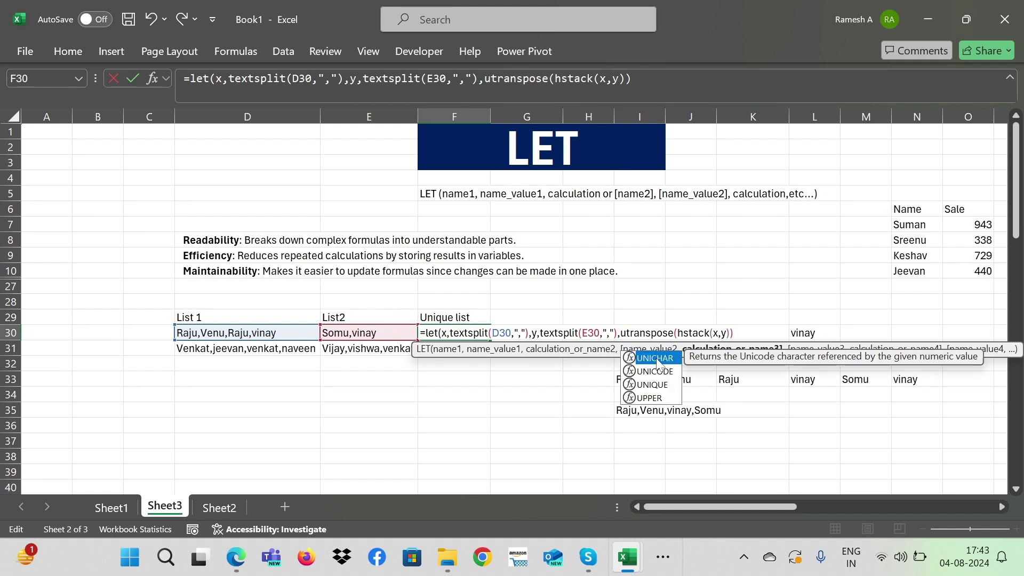
text(e()
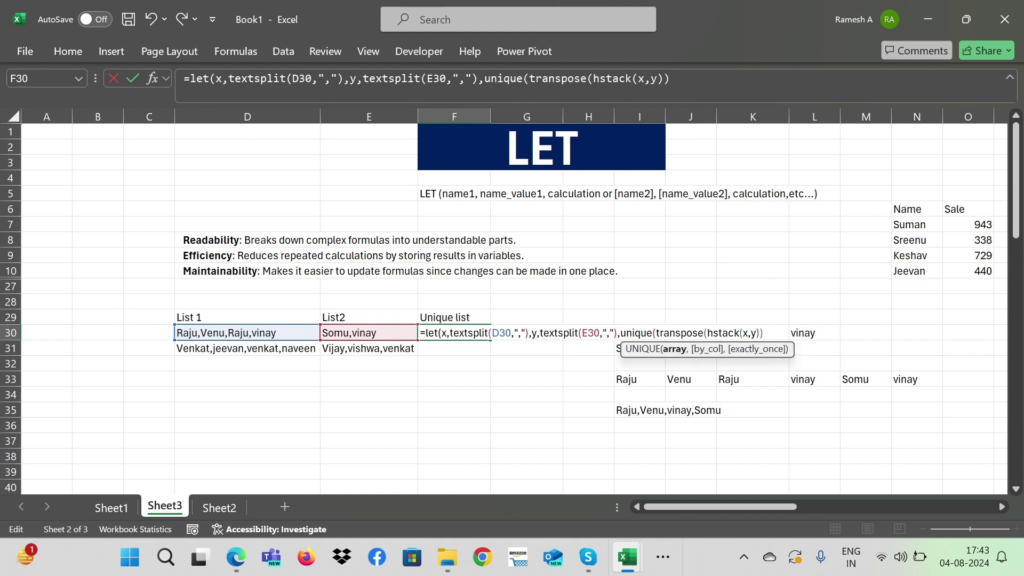
text())
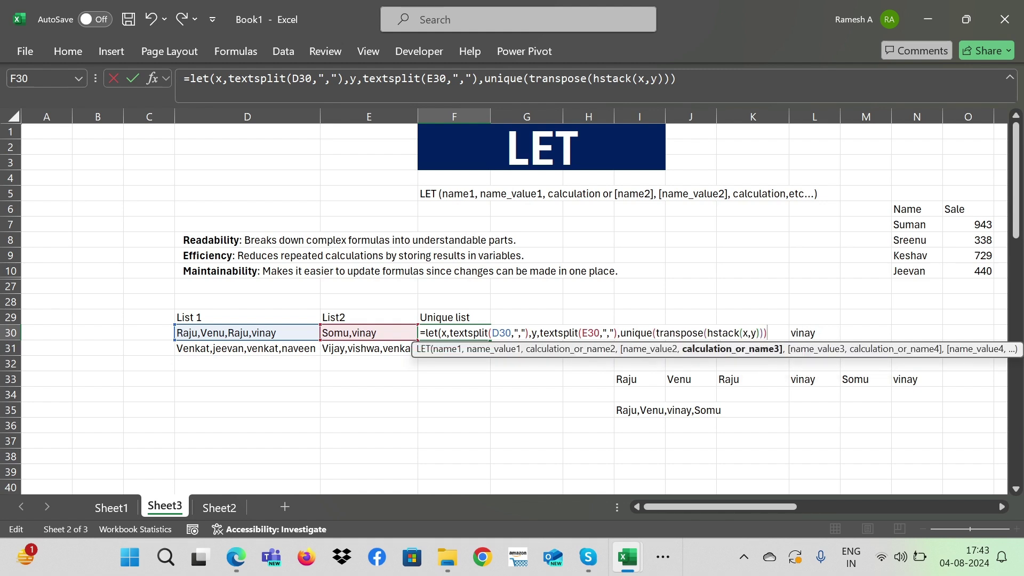
Wrap the UNIQUE part of the F30 formula in TEXTJOIN with a comma delimiter and TRUE for ignoring empty cells.
text(textjoin)
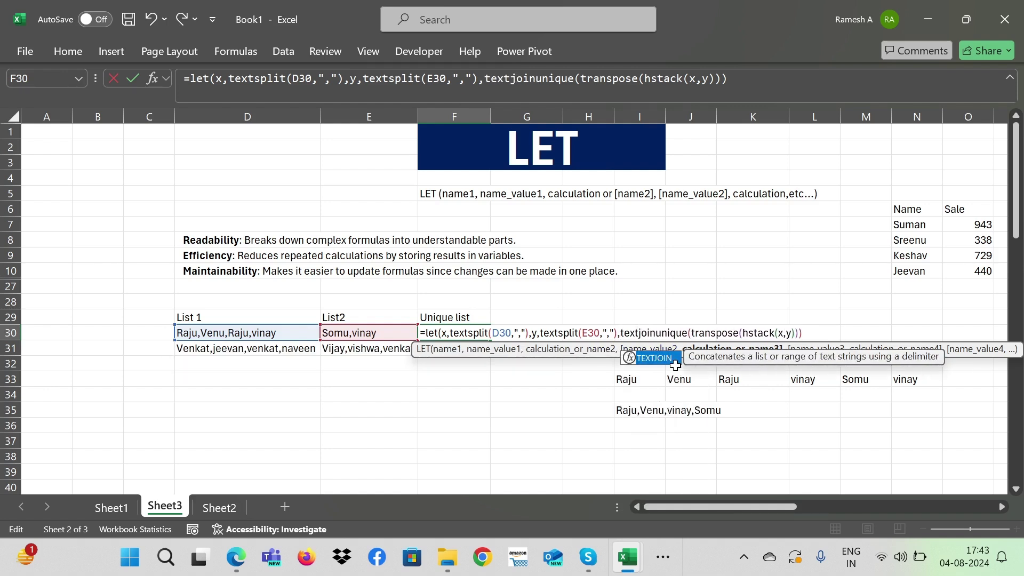
key(Tab)
click(675, 366)
text(",")
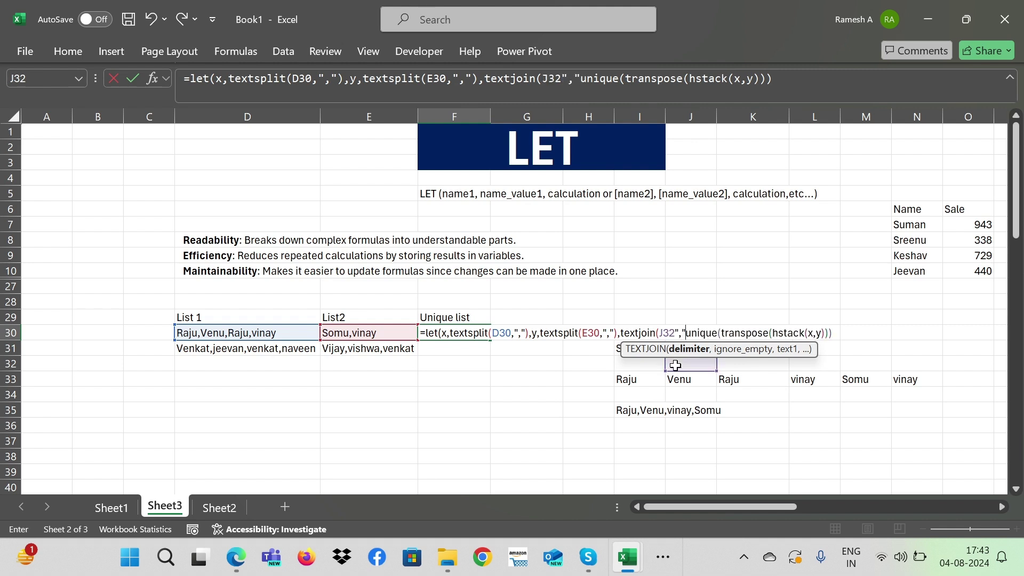
text(,true)
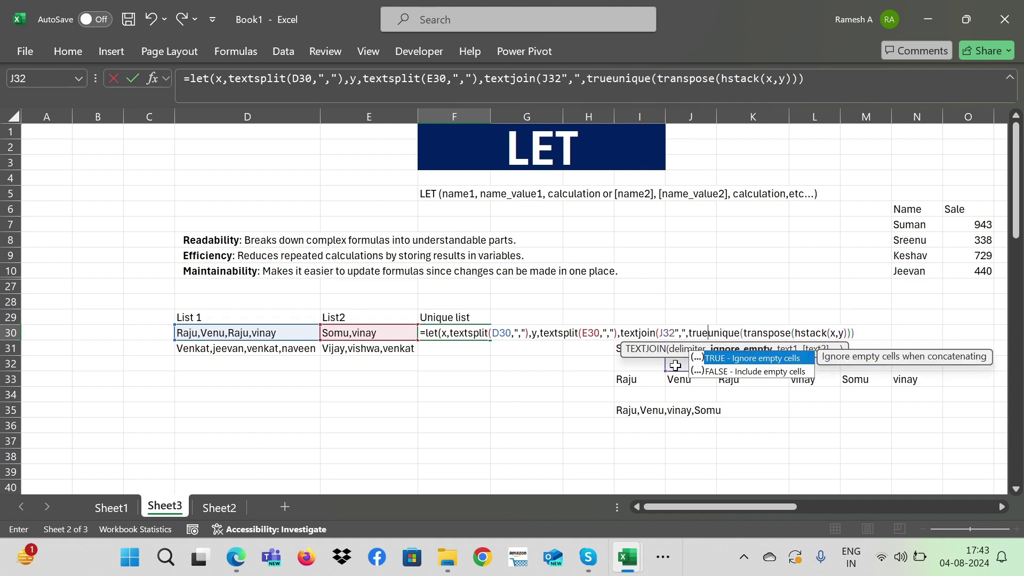
text(,)
Remove the stray J32 reference from TEXTJOIN, restore the "," delimiter, and close and enter the LET formula.
key(Right)
key(BackSpace)
key(BackSpace)
key(BackSpace)
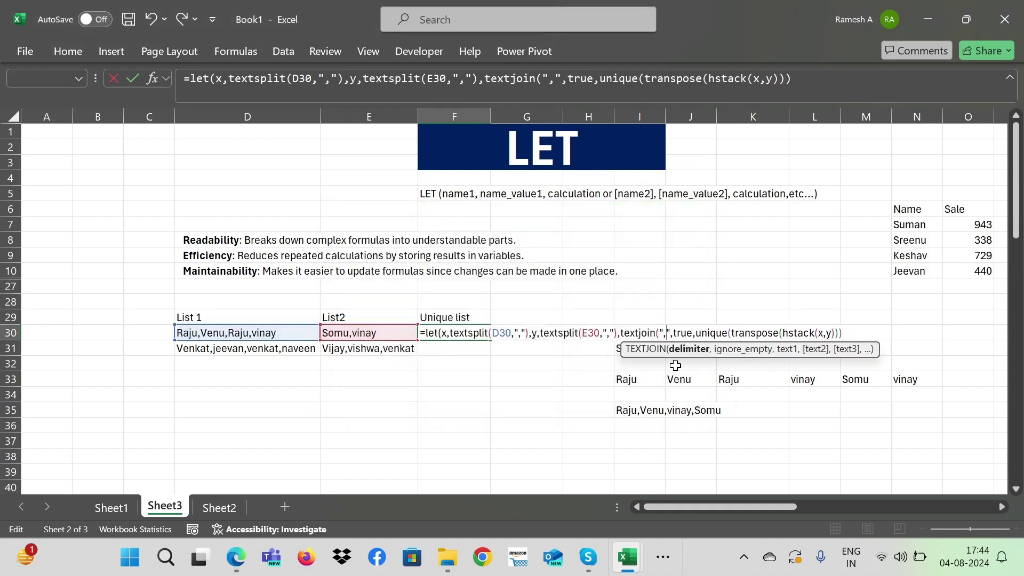
key(Right)
key(Delete)
text(,)
key(Return)
key(Return)
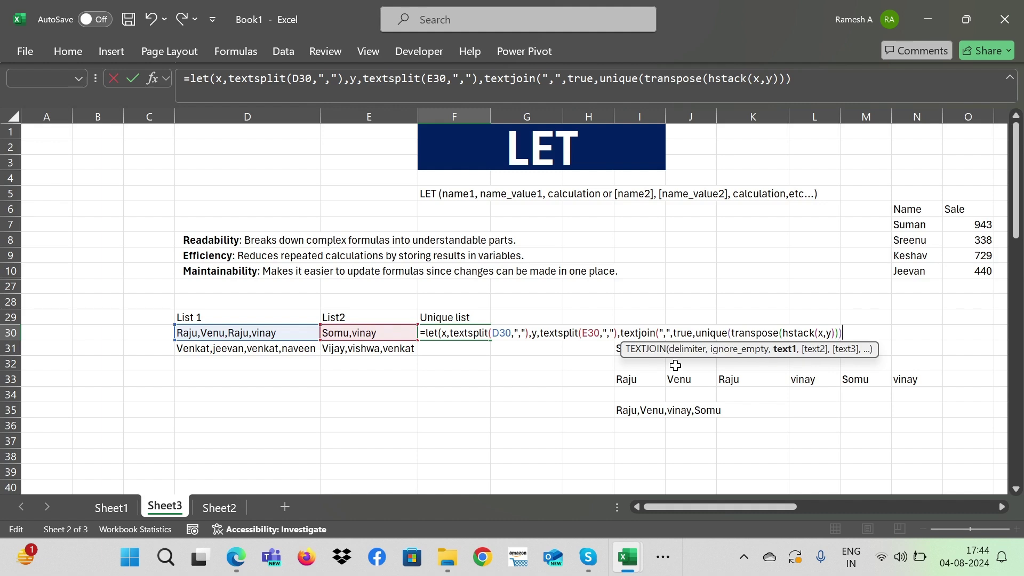
text()))
key(Return)
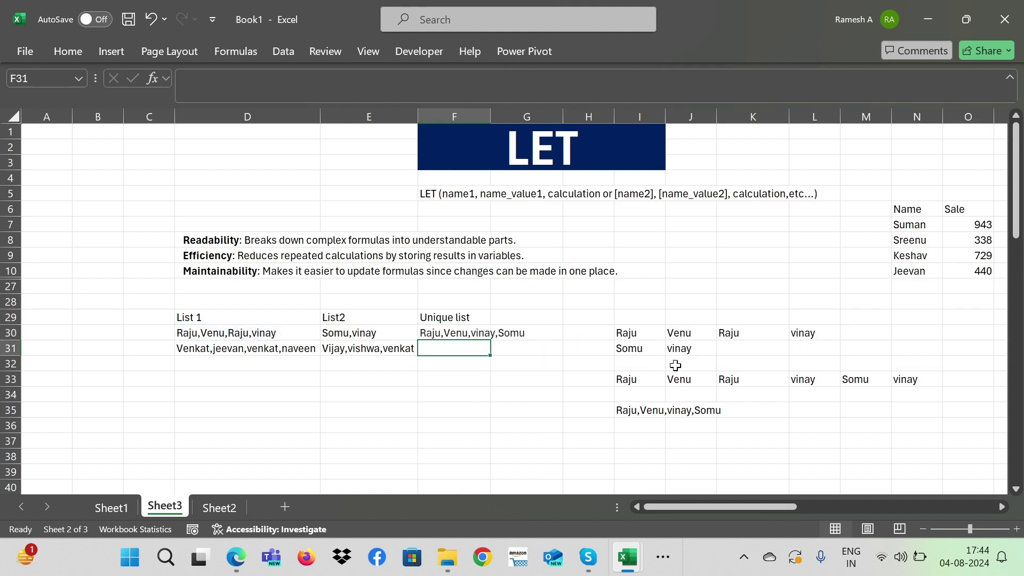
Fill the LET formula from F30 down to F31.
key(Up)
key(Left)
key(Down)
key(Right)
key(shift+Up)
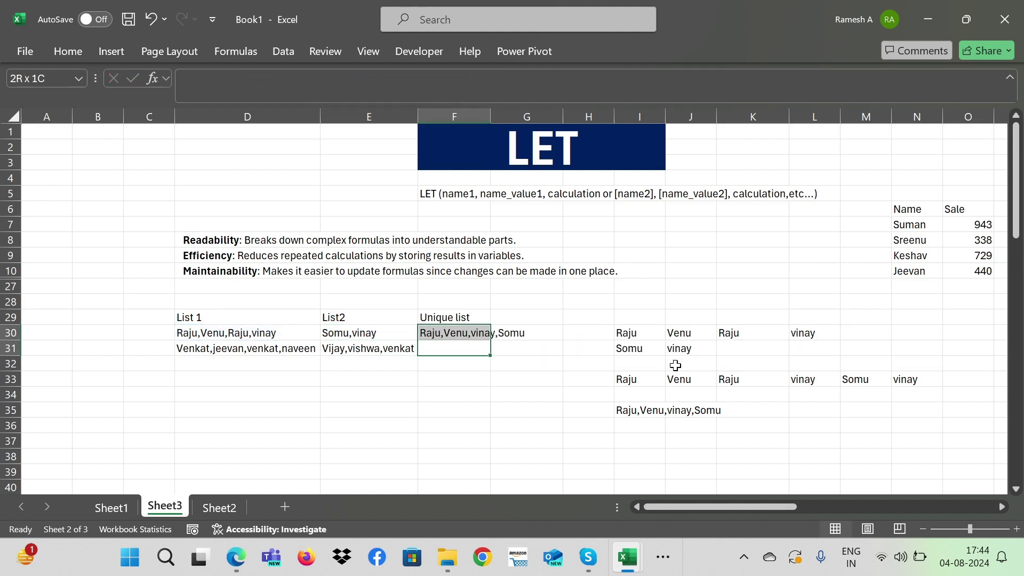
key(ctrl+d)
AutoFit the width of column F to the unique lists in F30:F31.
key(Down)
key(Up)
key(Up)
key(shift+Down)
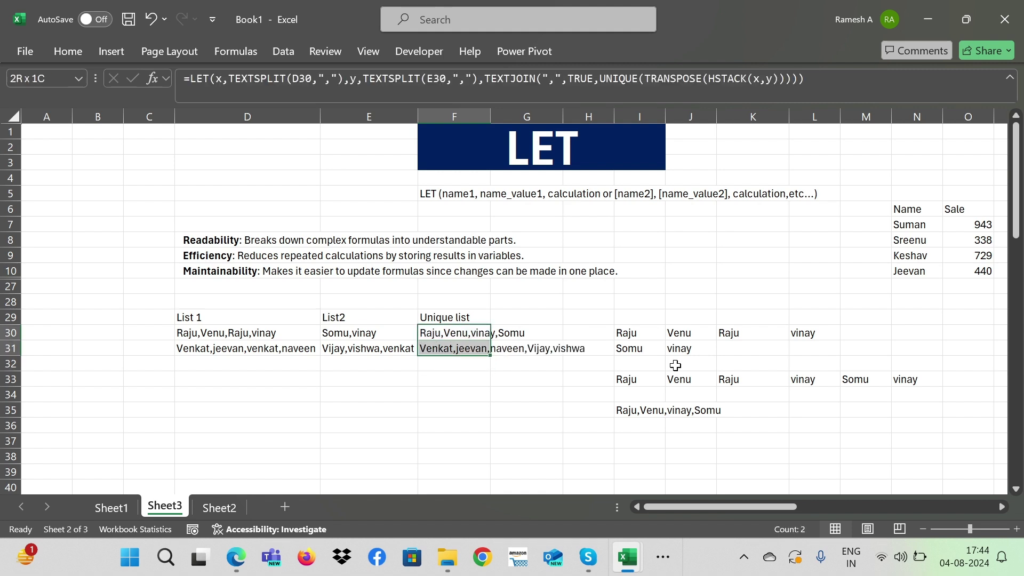
key(alt+h)
key(o)
key(i)
key(Down)
key(Up)
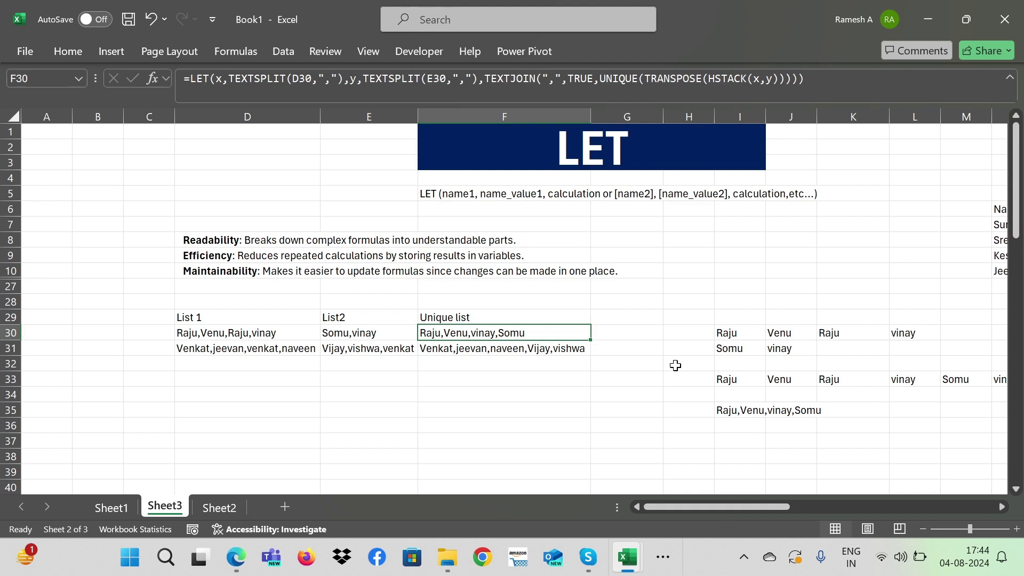